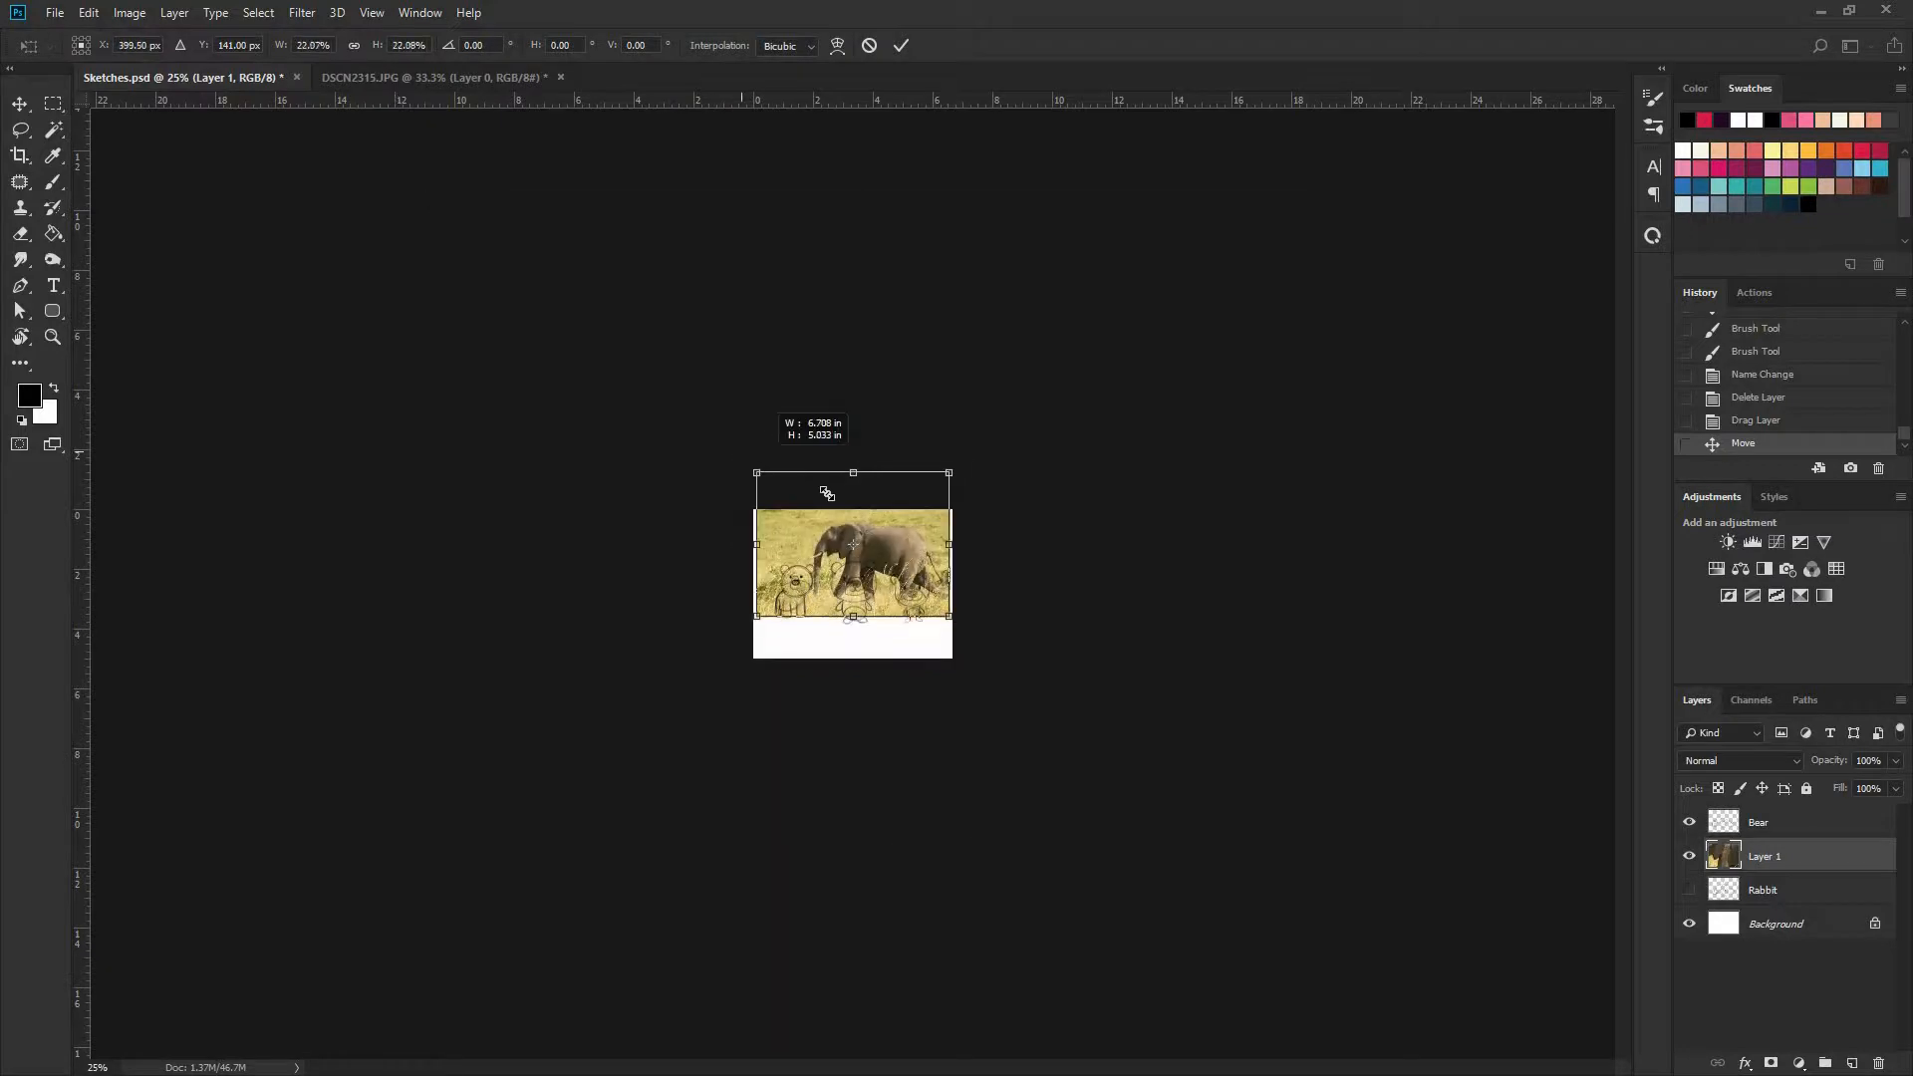
# Scale down the elephant photo and fit it over the right-hand part of the white canvas
pyautogui.press('Return')
pyautogui.hotkey('ctrl', '1')
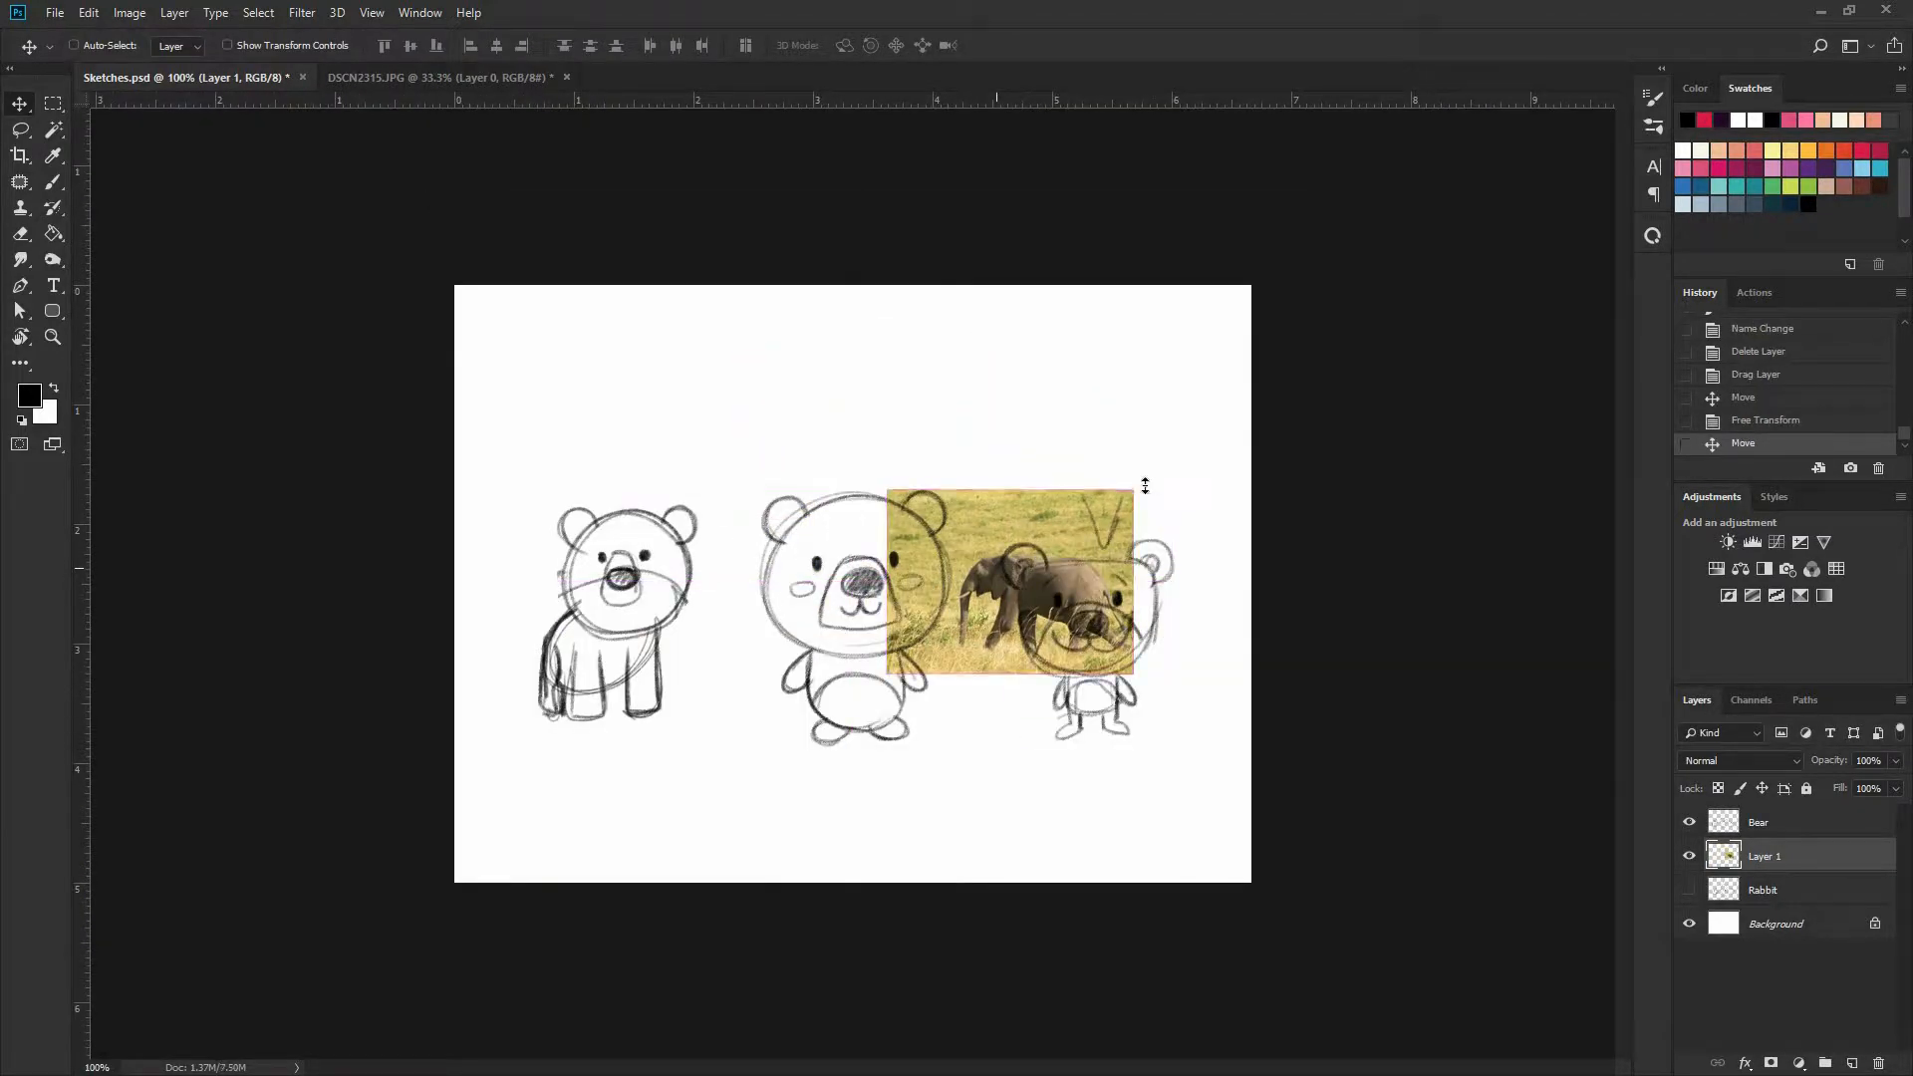
pyautogui.hotkey('ctrl', 't')
pyautogui.moveTo(1133, 489); pyautogui.dragTo(1270, 469)
pyautogui.press('Return')
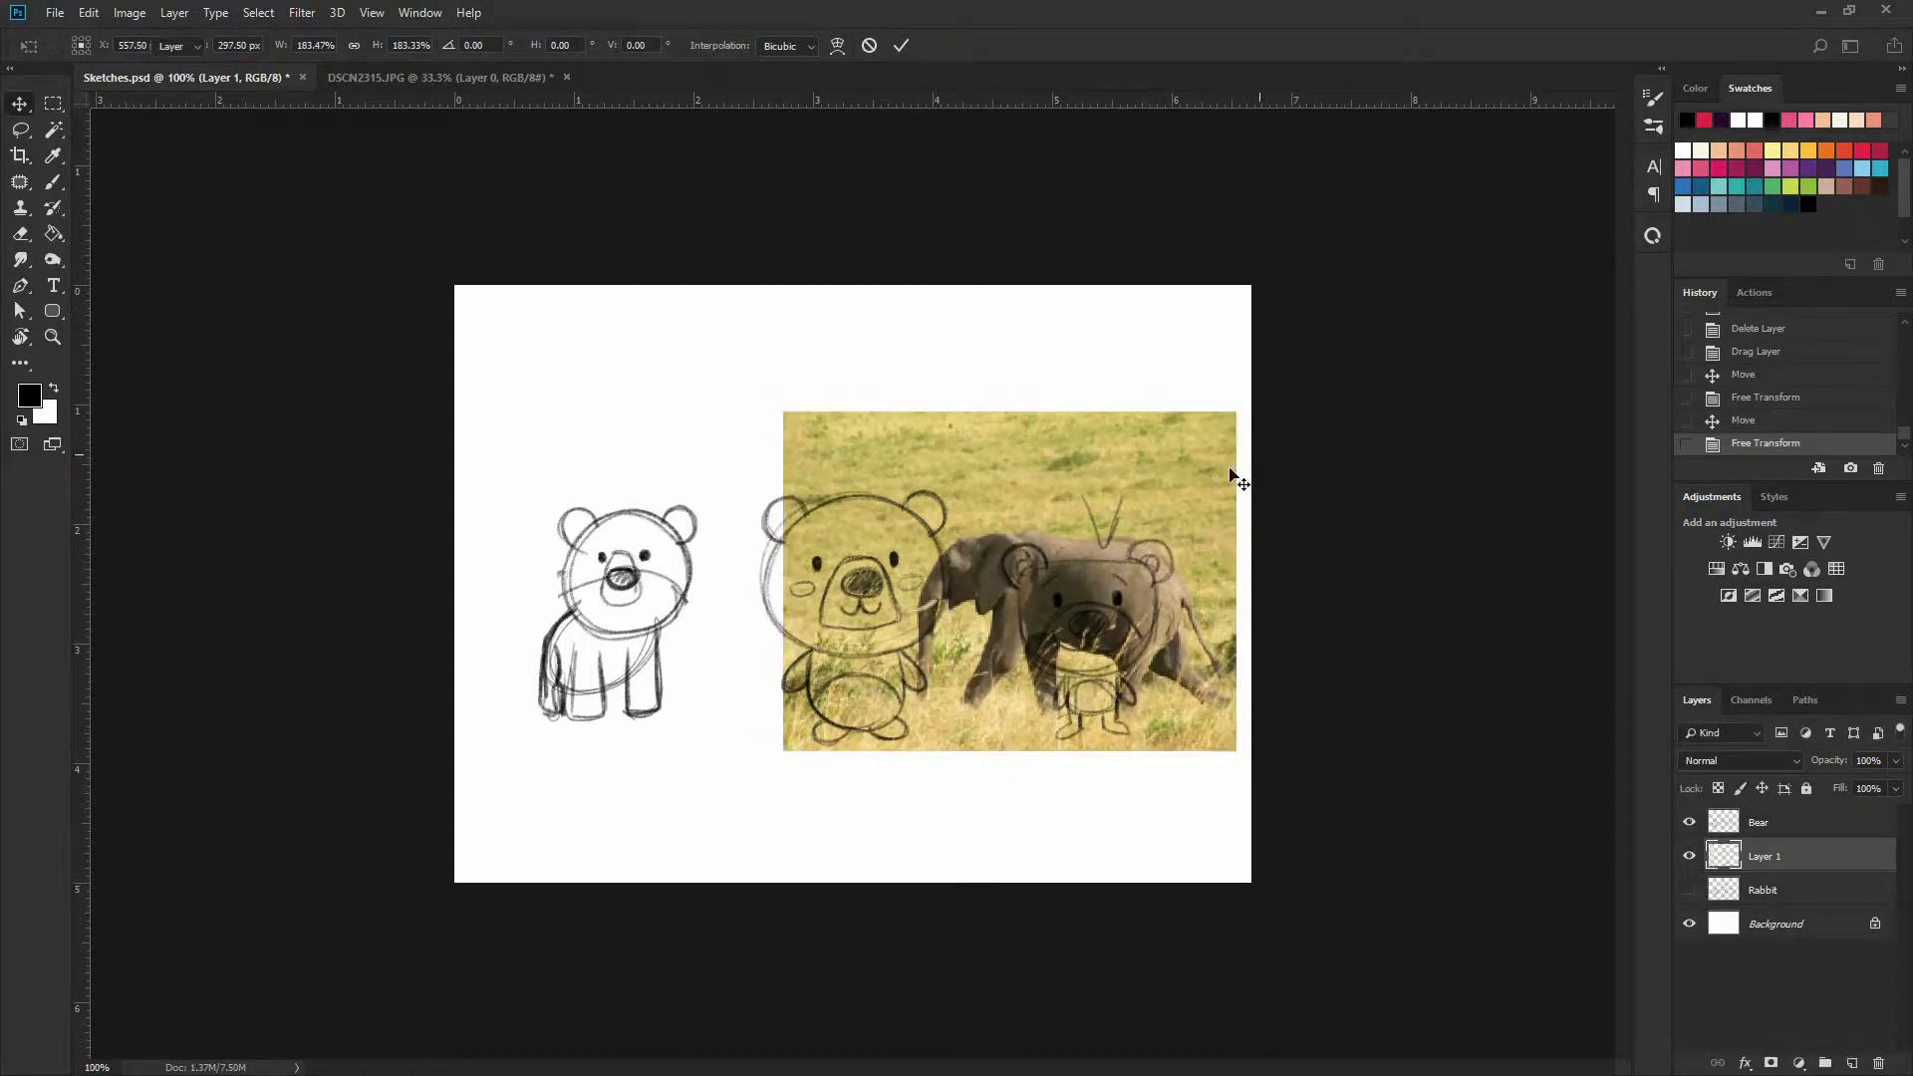
# Hide the photo and the Bear sketch, and add a new layer named Elephant
pyautogui.click(1689, 856)
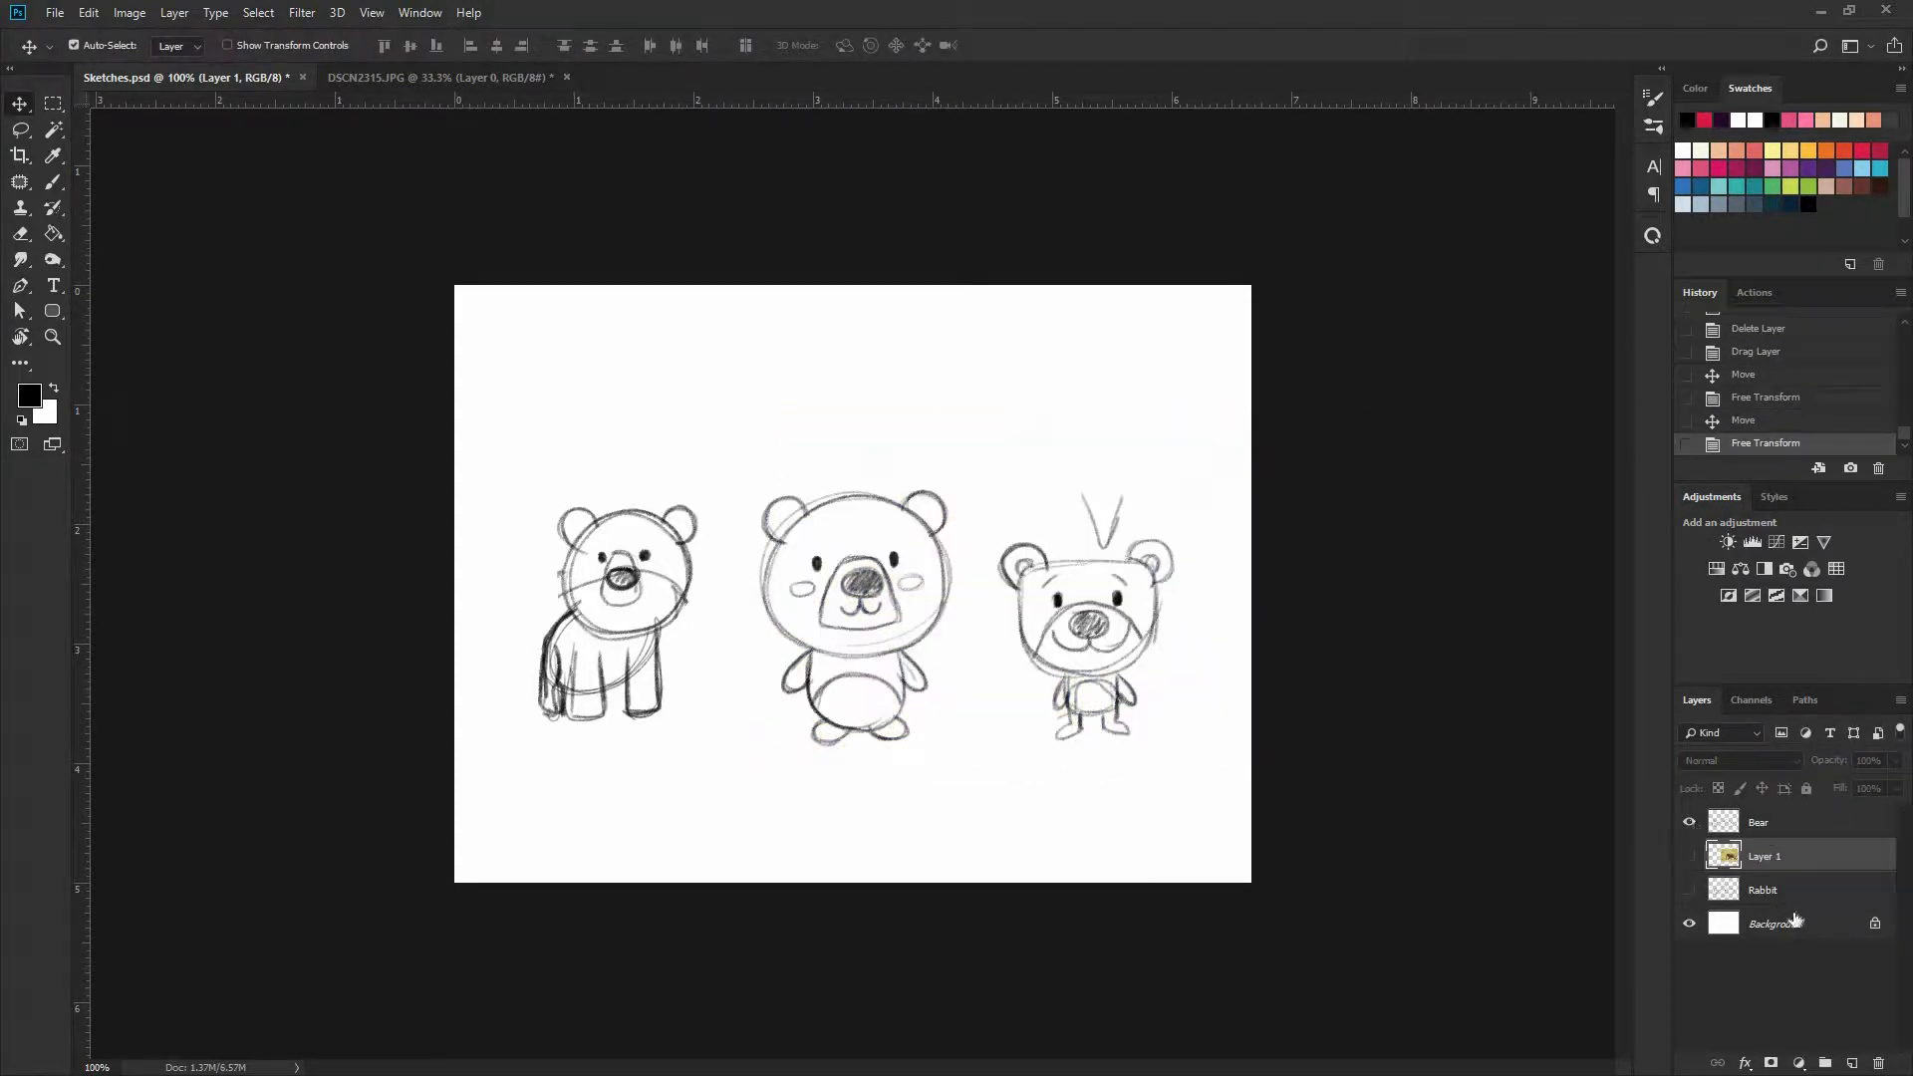
pyautogui.click(1689, 822)
pyautogui.hotkey('ctrl', 'shift', 'alt', 'n')
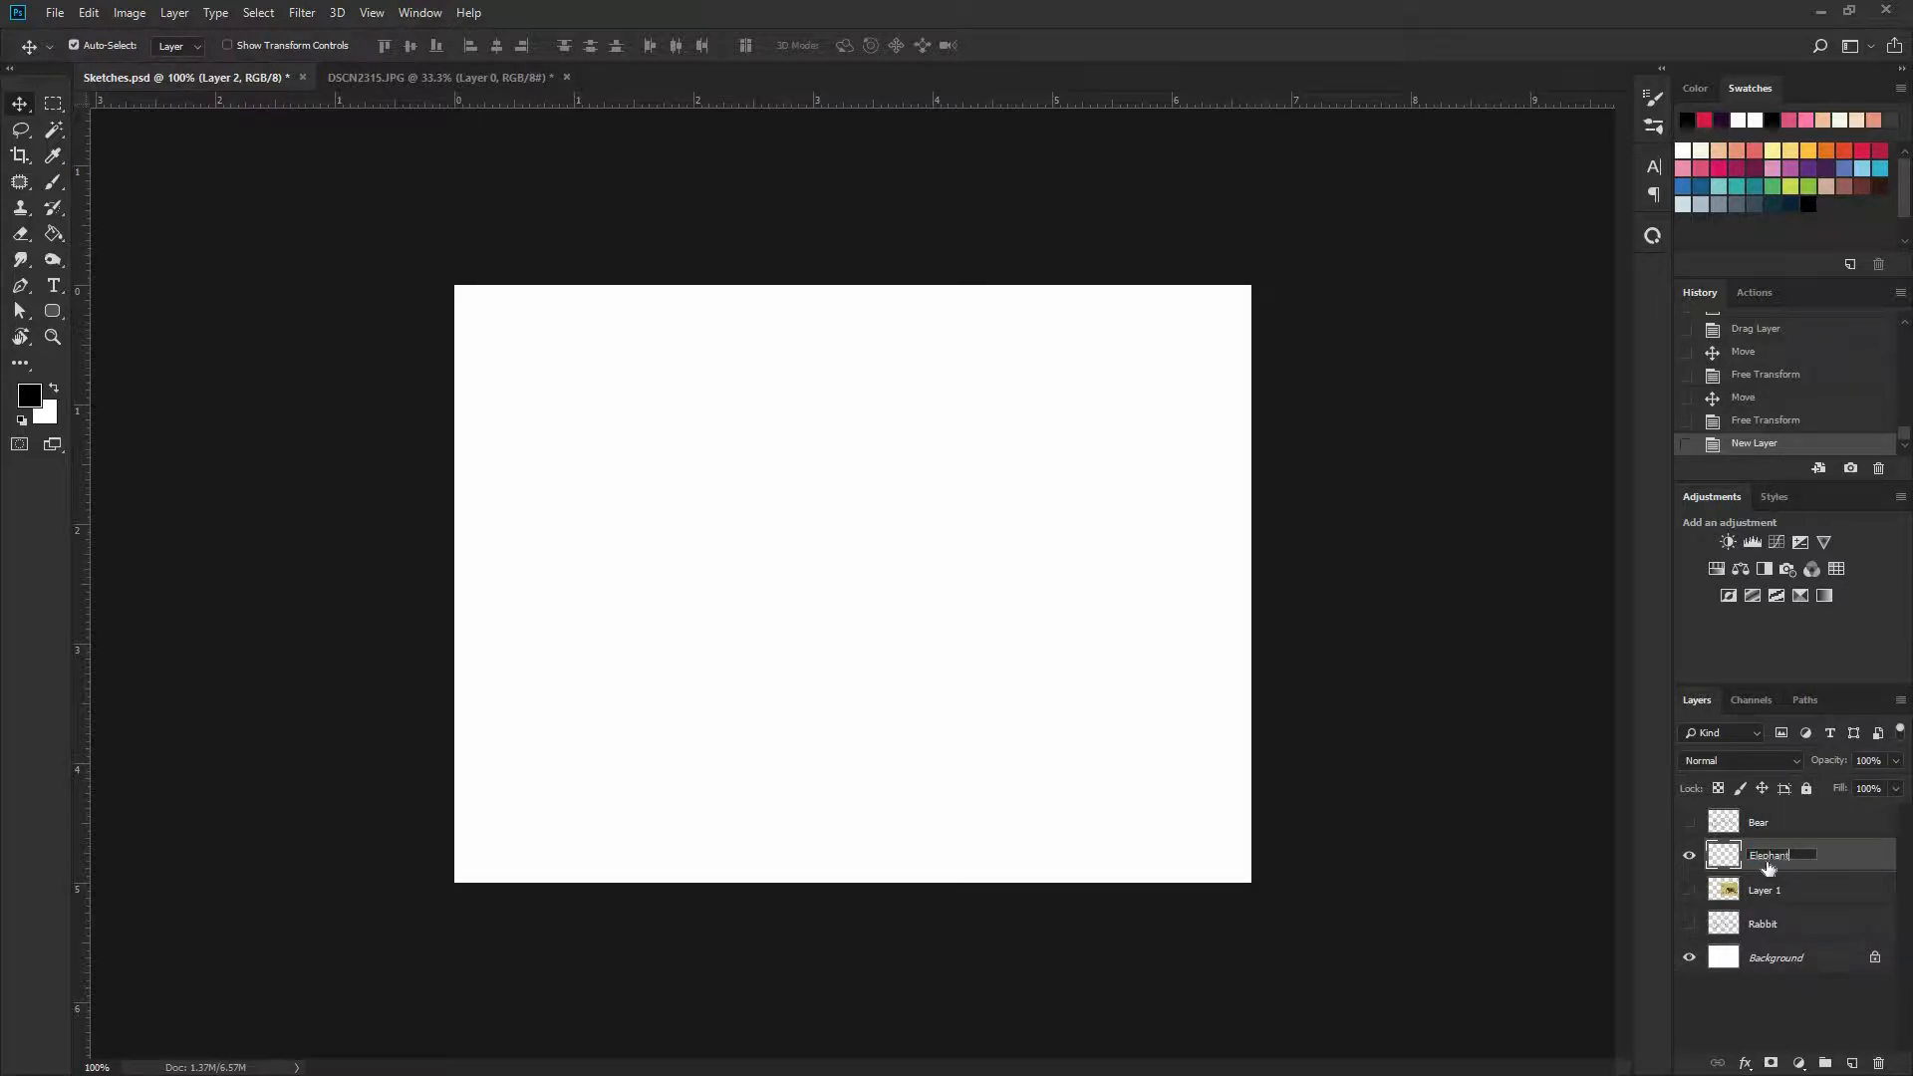
pyautogui.press('Return')
# Show the elephant photo on Layer 1 and trace the animal's head and trunk on that layer with the Brush tool
pyautogui.click(1775, 890)
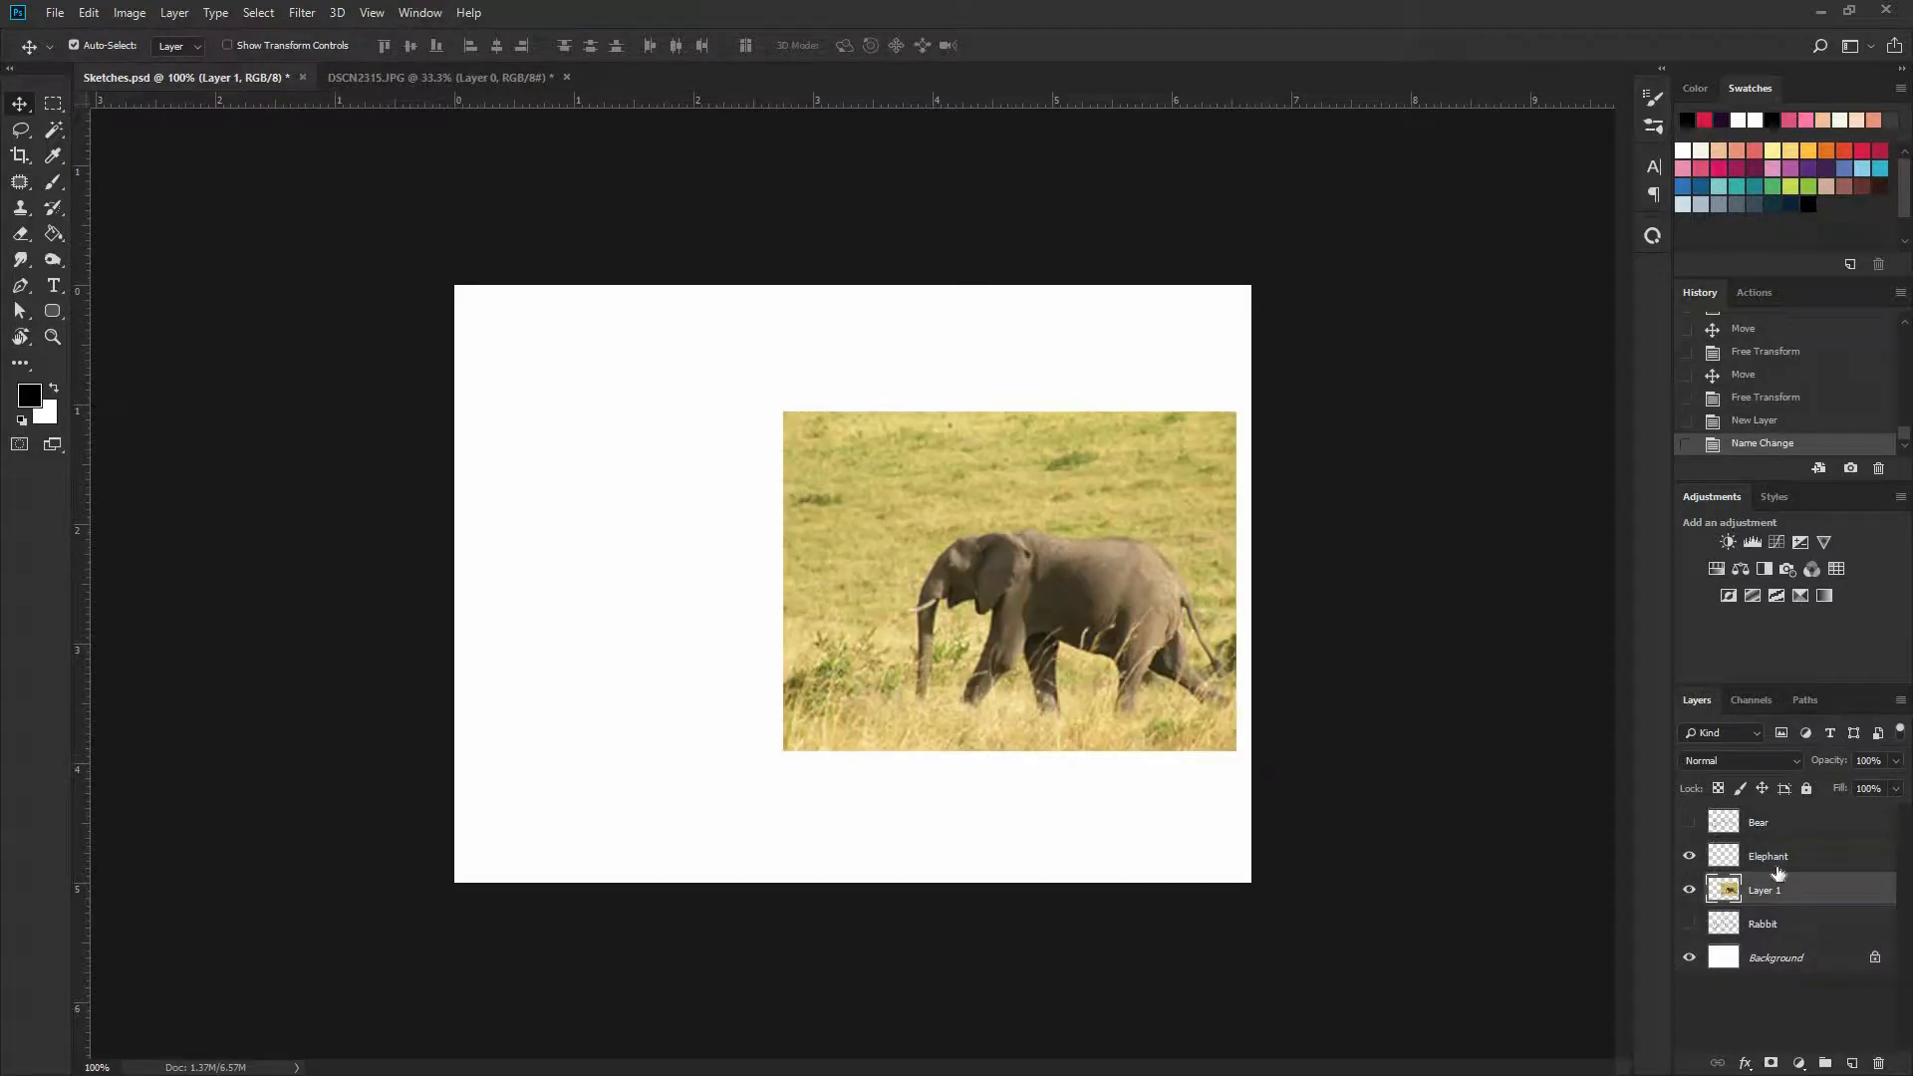
pyautogui.hotkey('ctrl', '+')
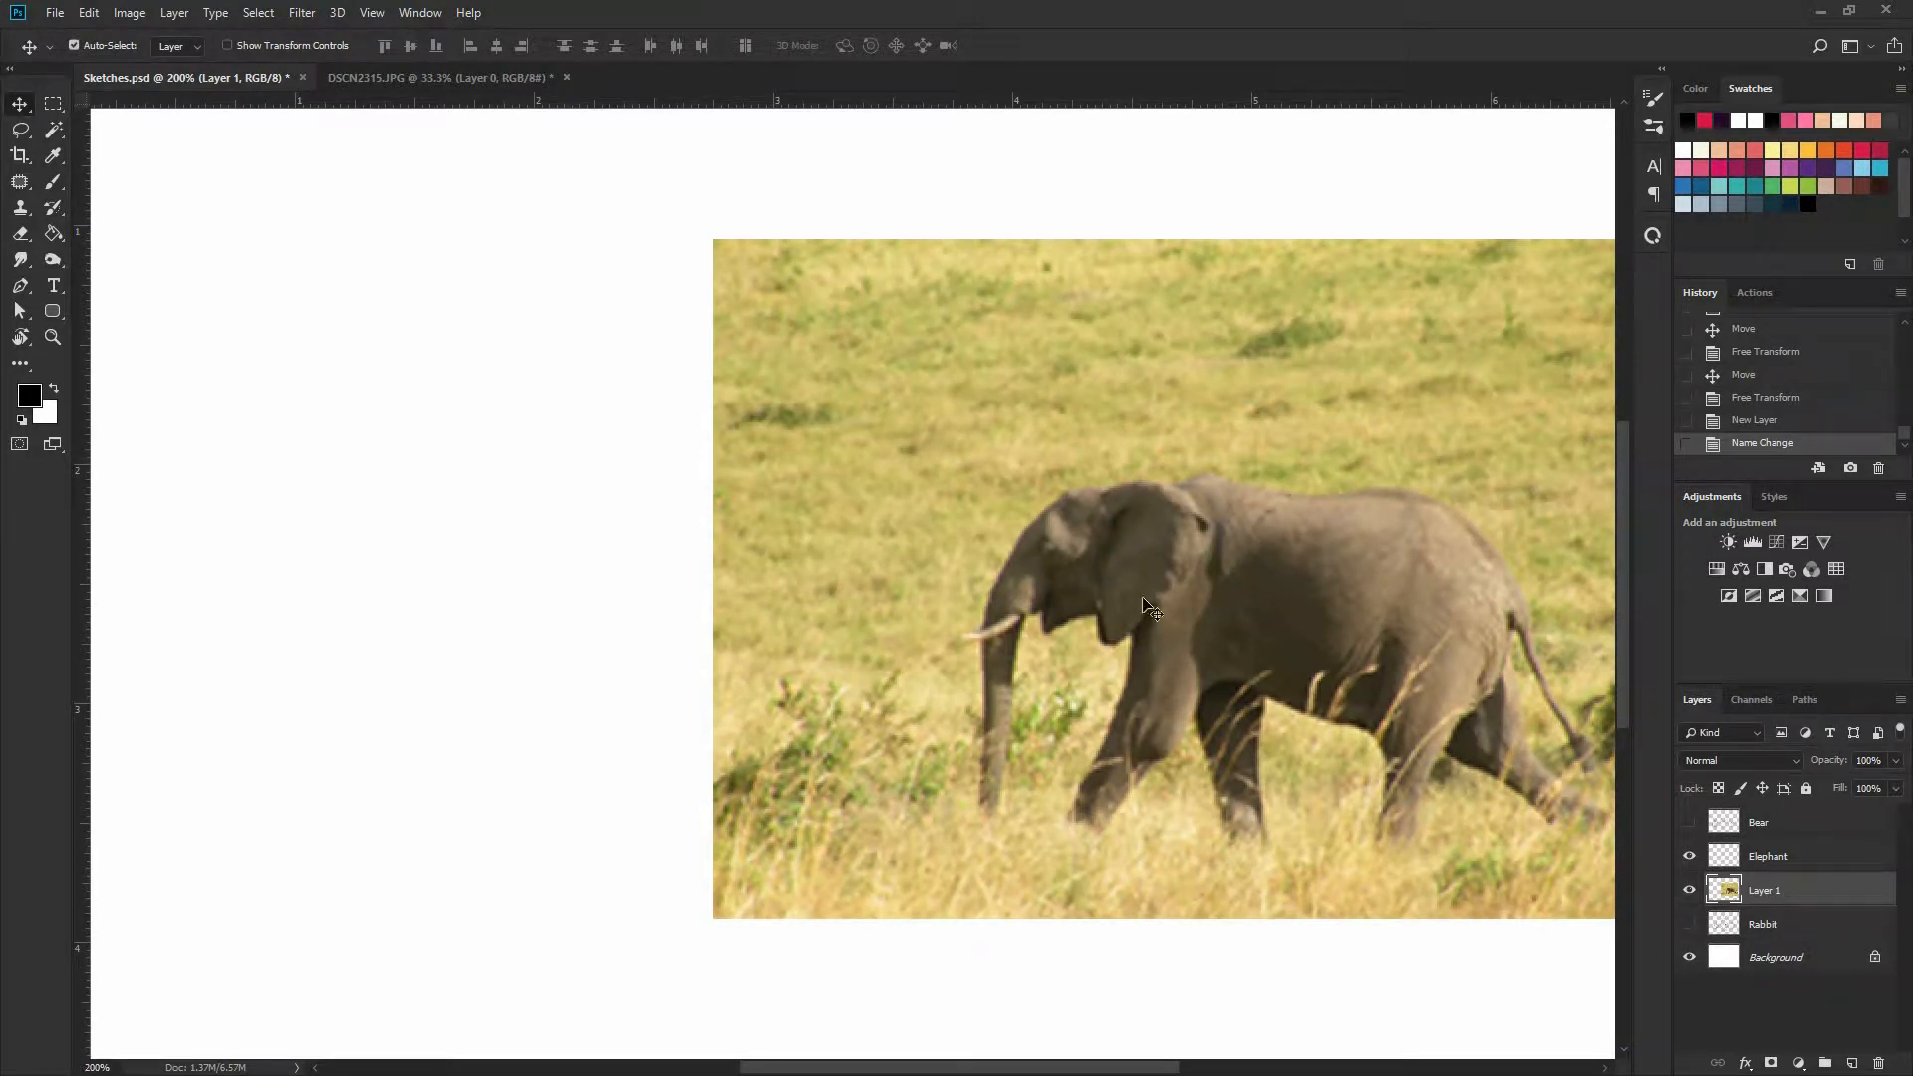
pyautogui.hotkey('ctrl', '+')
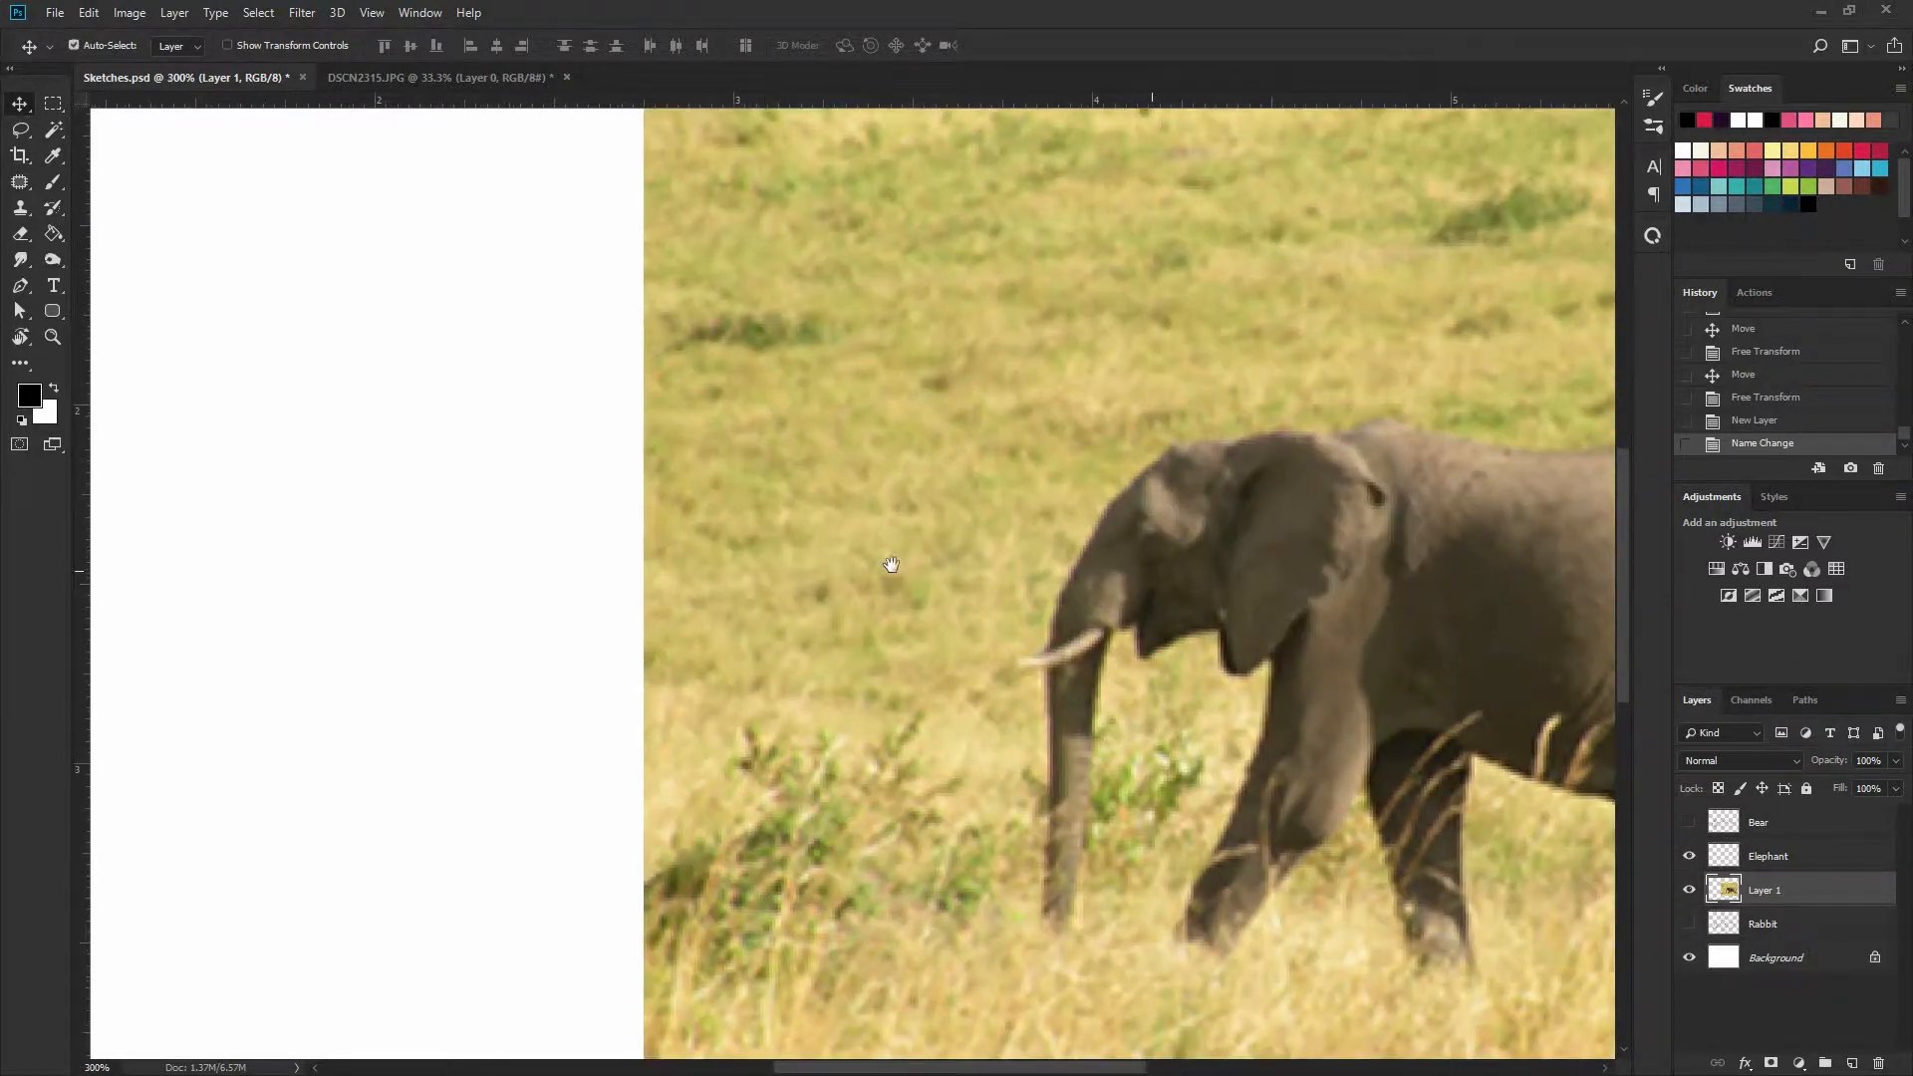
pyautogui.hscroll(3, 847, 559)
pyautogui.press('b')
pyautogui.moveTo(858, 596)
pyautogui.mouseDown()
pyautogui.moveTo(703, 582)
pyautogui.moveTo(894, 460)
pyautogui.moveTo(784, 630)
pyautogui.moveTo(854, 418)
pyautogui.moveTo(742, 624)
pyautogui.moveTo(898, 455)
pyautogui.moveTo(720, 592)
pyautogui.moveTo(737, 838)
pyautogui.moveTo(661, 955)
pyautogui.moveTo(676, 648)
pyautogui.moveTo(703, 557)
pyautogui.moveTo(686, 804)
pyautogui.mouseUp()
pyautogui.moveTo(691, 623)
pyautogui.mouseDown()
pyautogui.moveTo(681, 865)
pyautogui.moveTo(728, 843)
pyautogui.mouseUp()
pyautogui.moveTo(737, 626); pyautogui.dragTo(724, 844)
pyautogui.moveTo(736, 667); pyautogui.dragTo(728, 837)
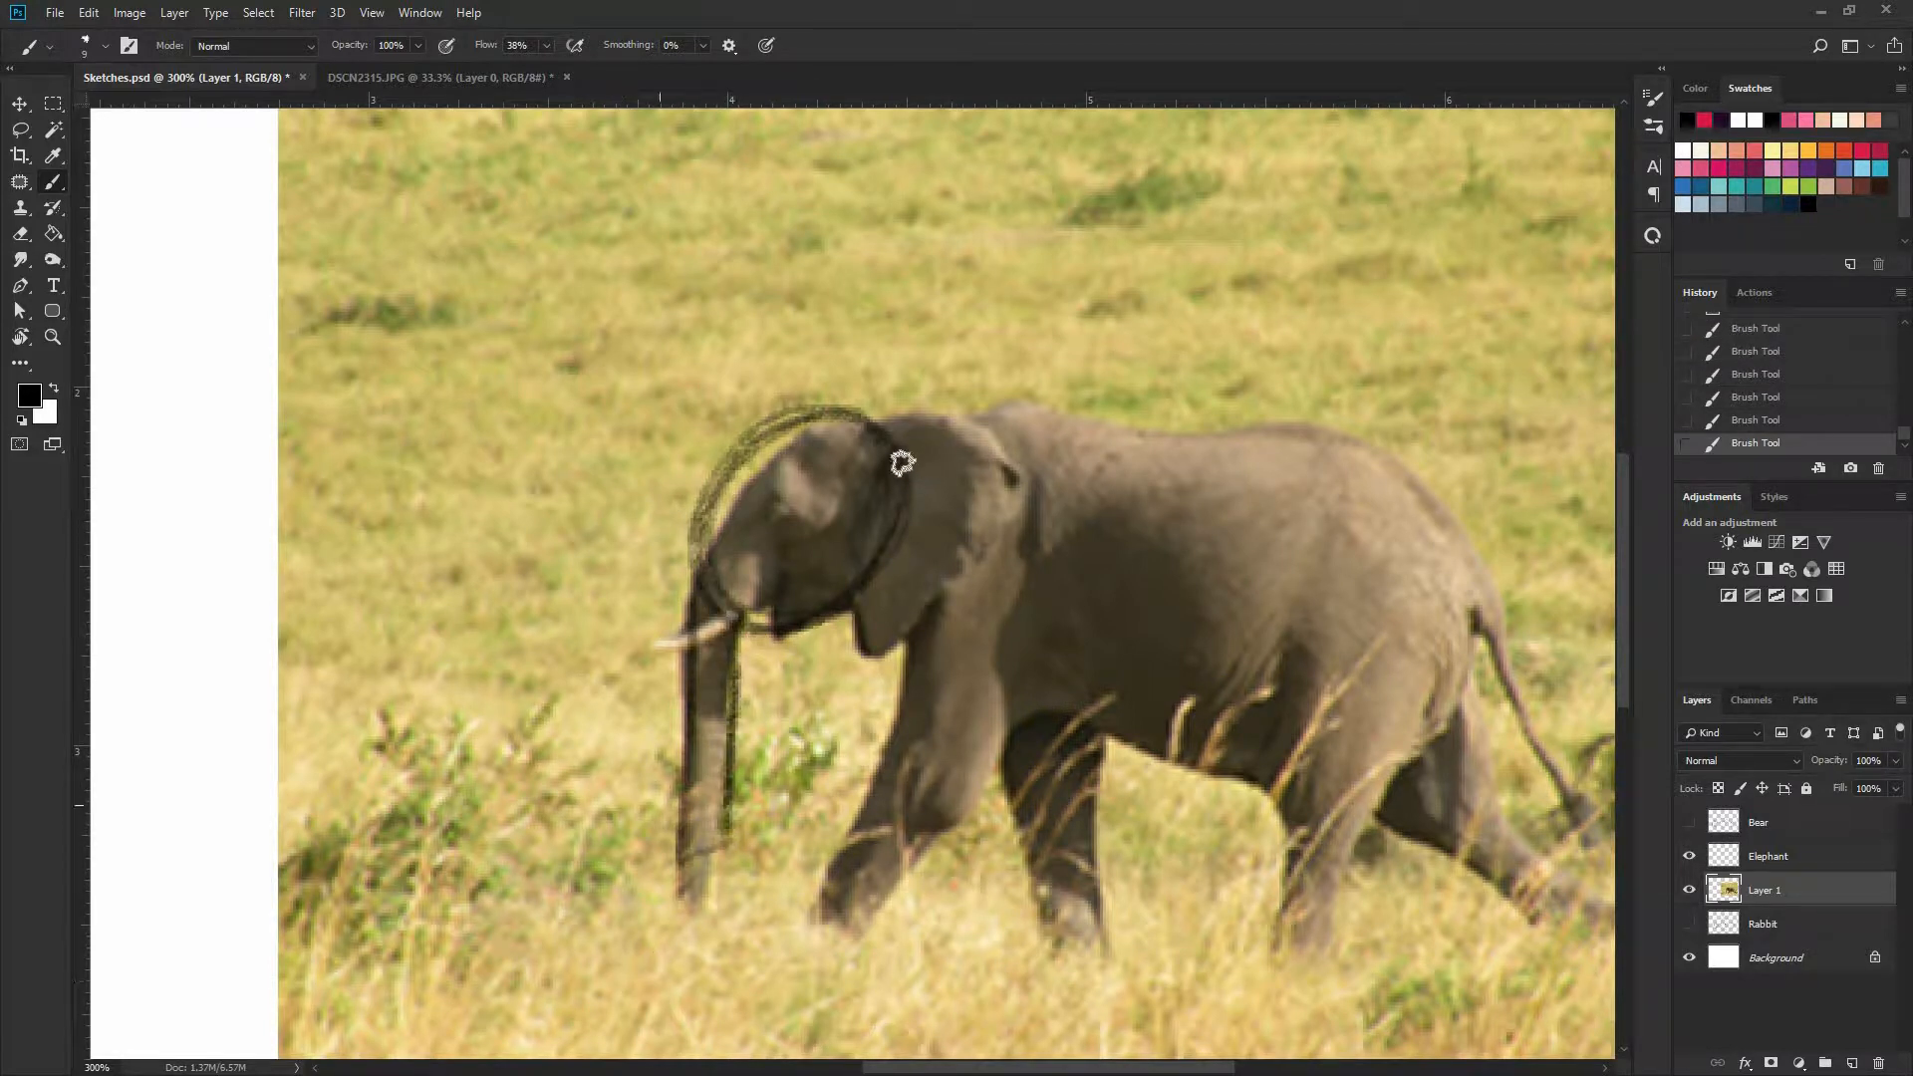
# Trace the elephant's ear as an oval and mark its eye with a black dot
pyautogui.moveTo(875, 423)
pyautogui.mouseDown()
pyautogui.moveTo(897, 419)
pyautogui.moveTo(935, 619)
pyautogui.moveTo(854, 439)
pyautogui.moveTo(1000, 446)
pyautogui.moveTo(835, 610)
pyautogui.moveTo(933, 606)
pyautogui.moveTo(994, 452)
pyautogui.mouseUp()
pyautogui.hotkey('ctrl', 'z')
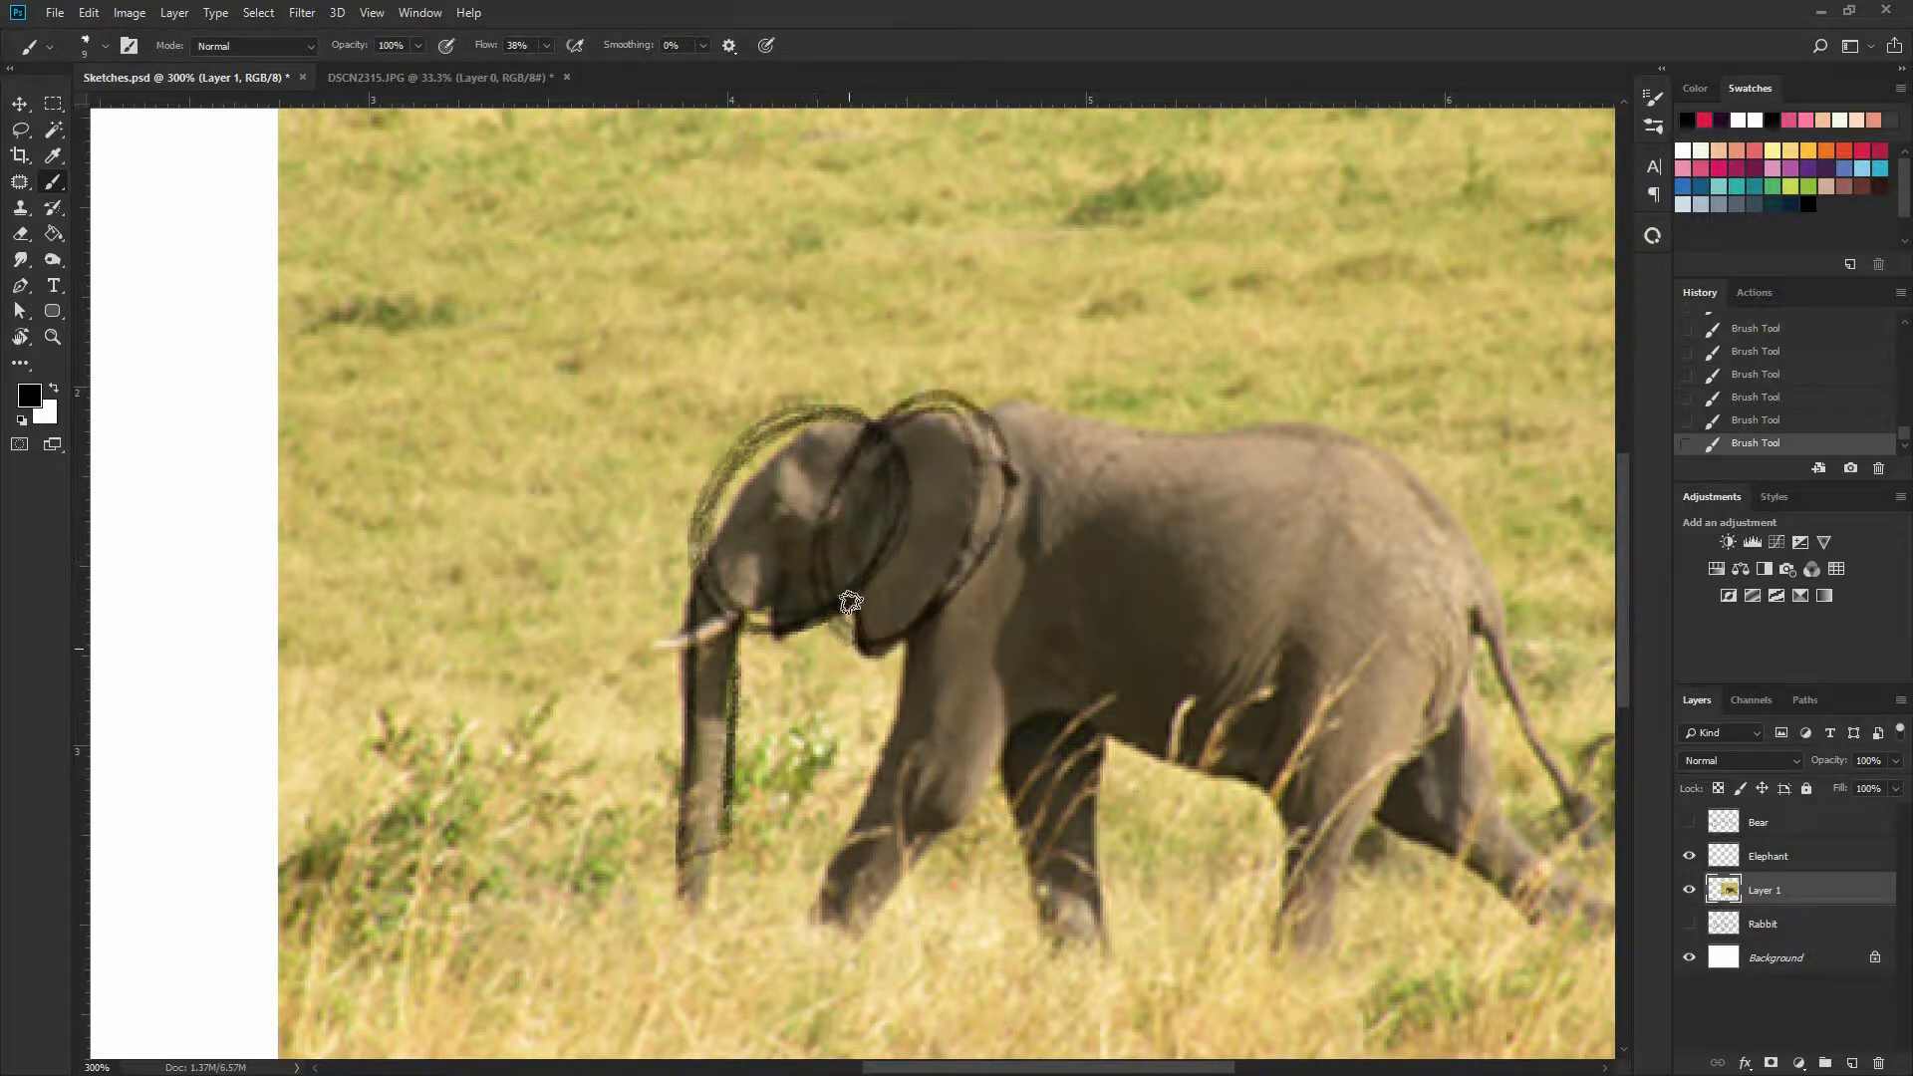
pyautogui.click(776, 507)
# Trace the elephant's body as a simple box running from behind the ear to the rump
pyautogui.moveTo(854, 576); pyautogui.dragTo(752, 597)
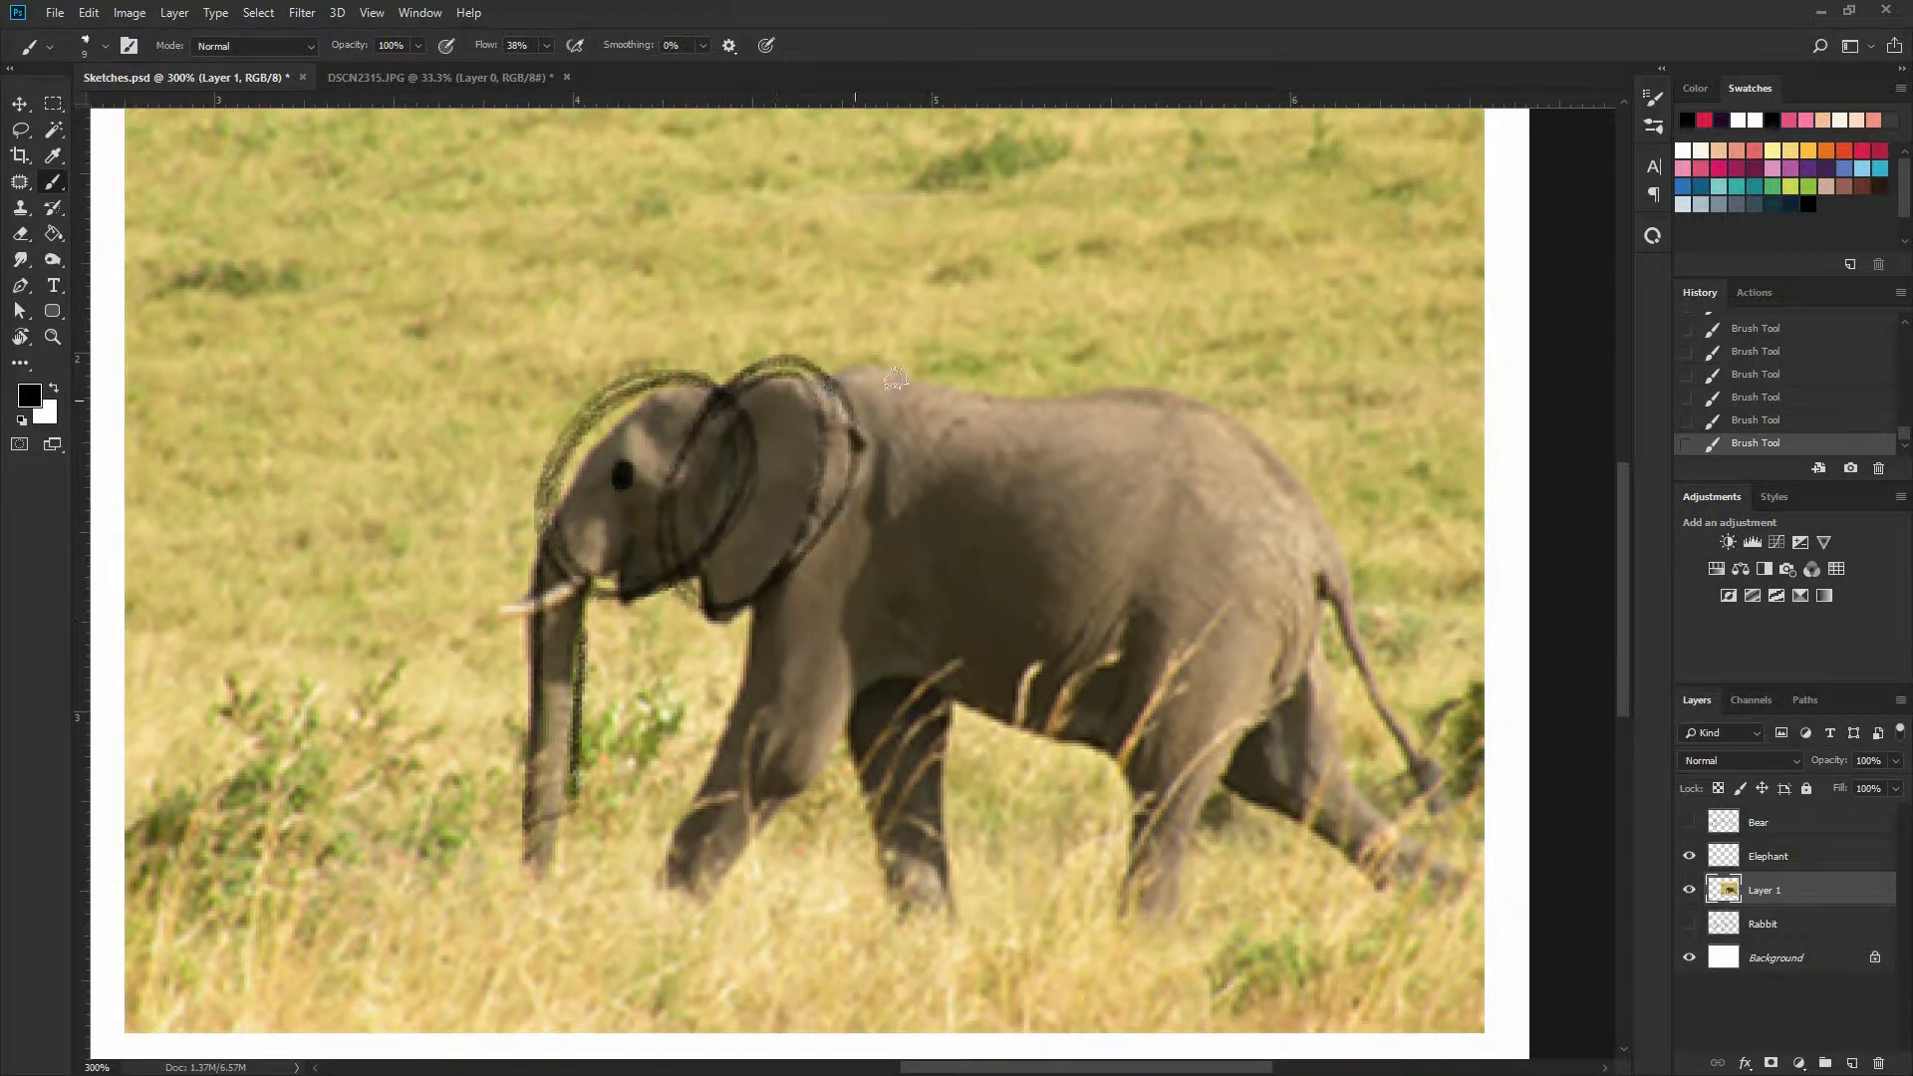
pyautogui.moveTo(855, 388)
pyautogui.mouseDown()
pyautogui.moveTo(1196, 407)
pyautogui.moveTo(1271, 469)
pyautogui.moveTo(1286, 699)
pyautogui.moveTo(805, 683)
pyautogui.moveTo(924, 702)
pyautogui.moveTo(1276, 726)
pyautogui.moveTo(1251, 430)
pyautogui.mouseUp()
pyautogui.moveTo(1218, 633); pyautogui.dragTo(1250, 418)
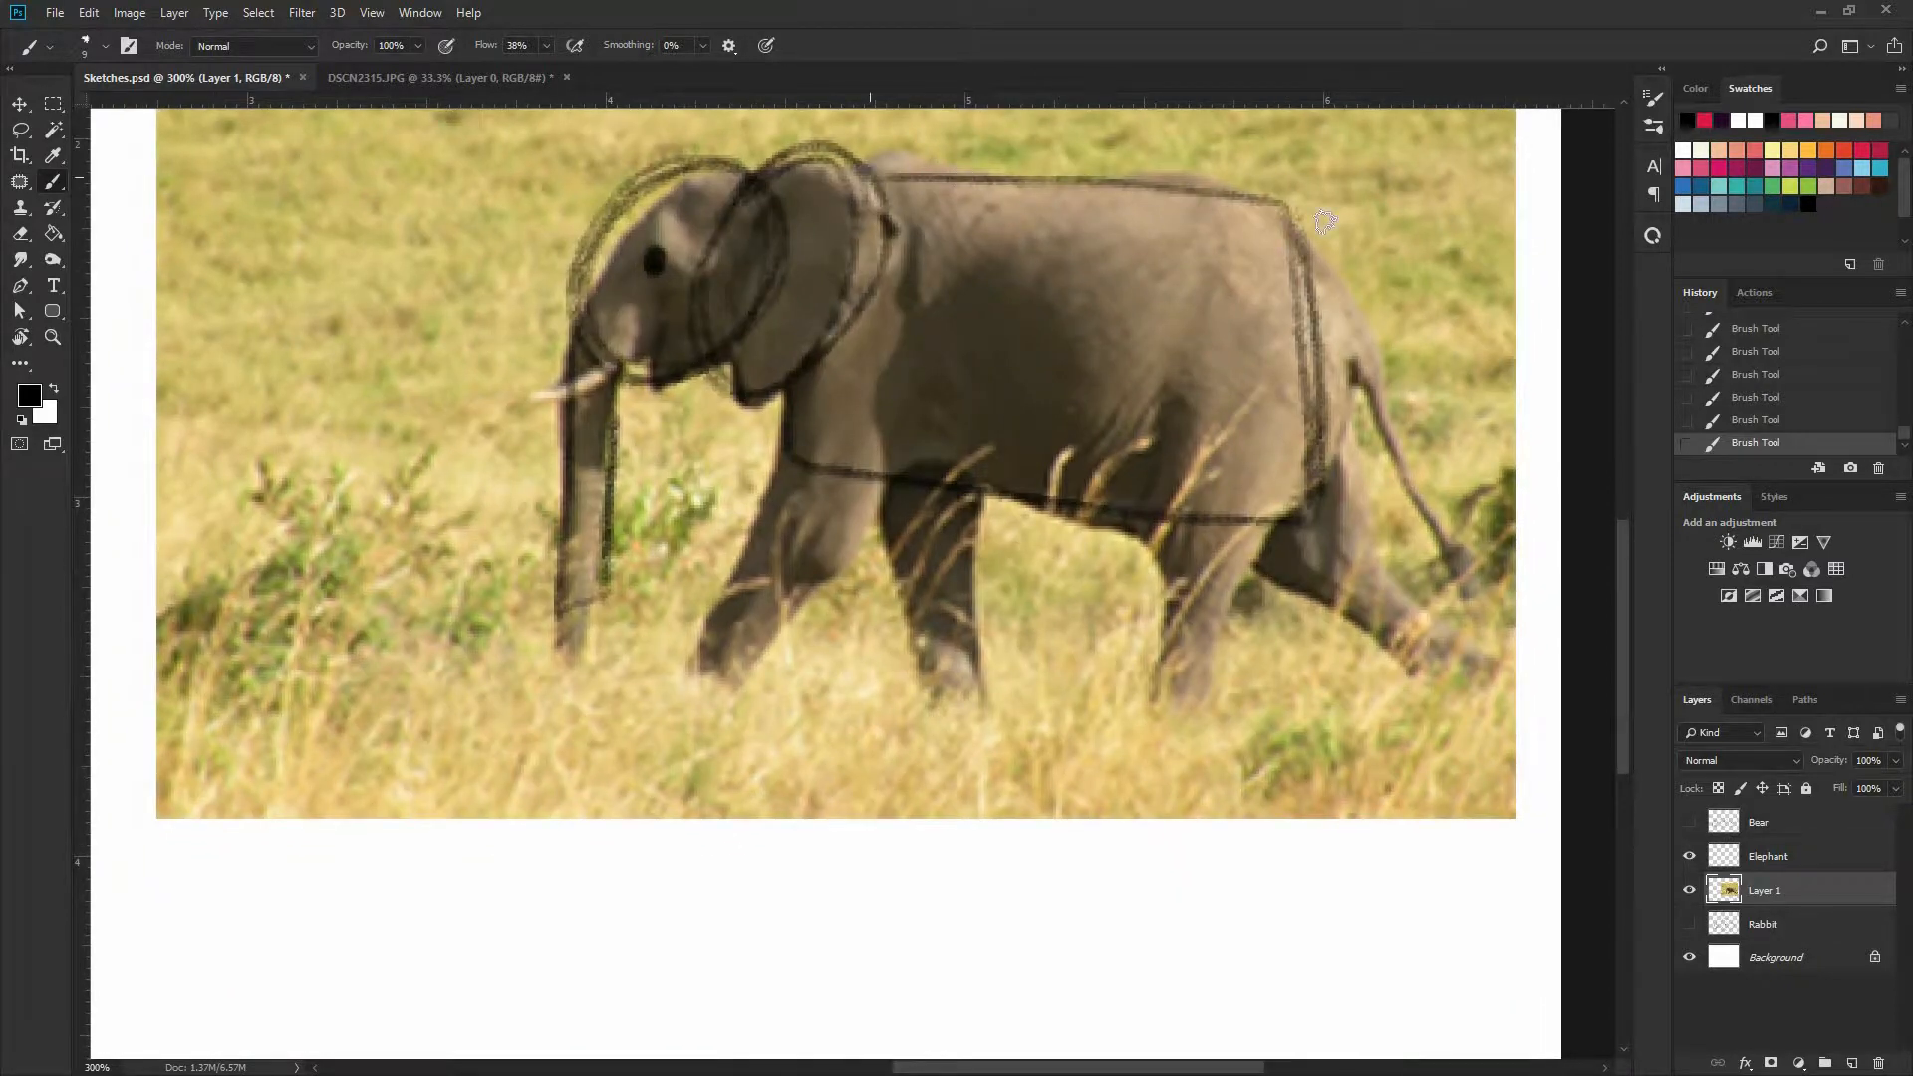
pyautogui.moveTo(885, 171); pyautogui.dragTo(1324, 521)
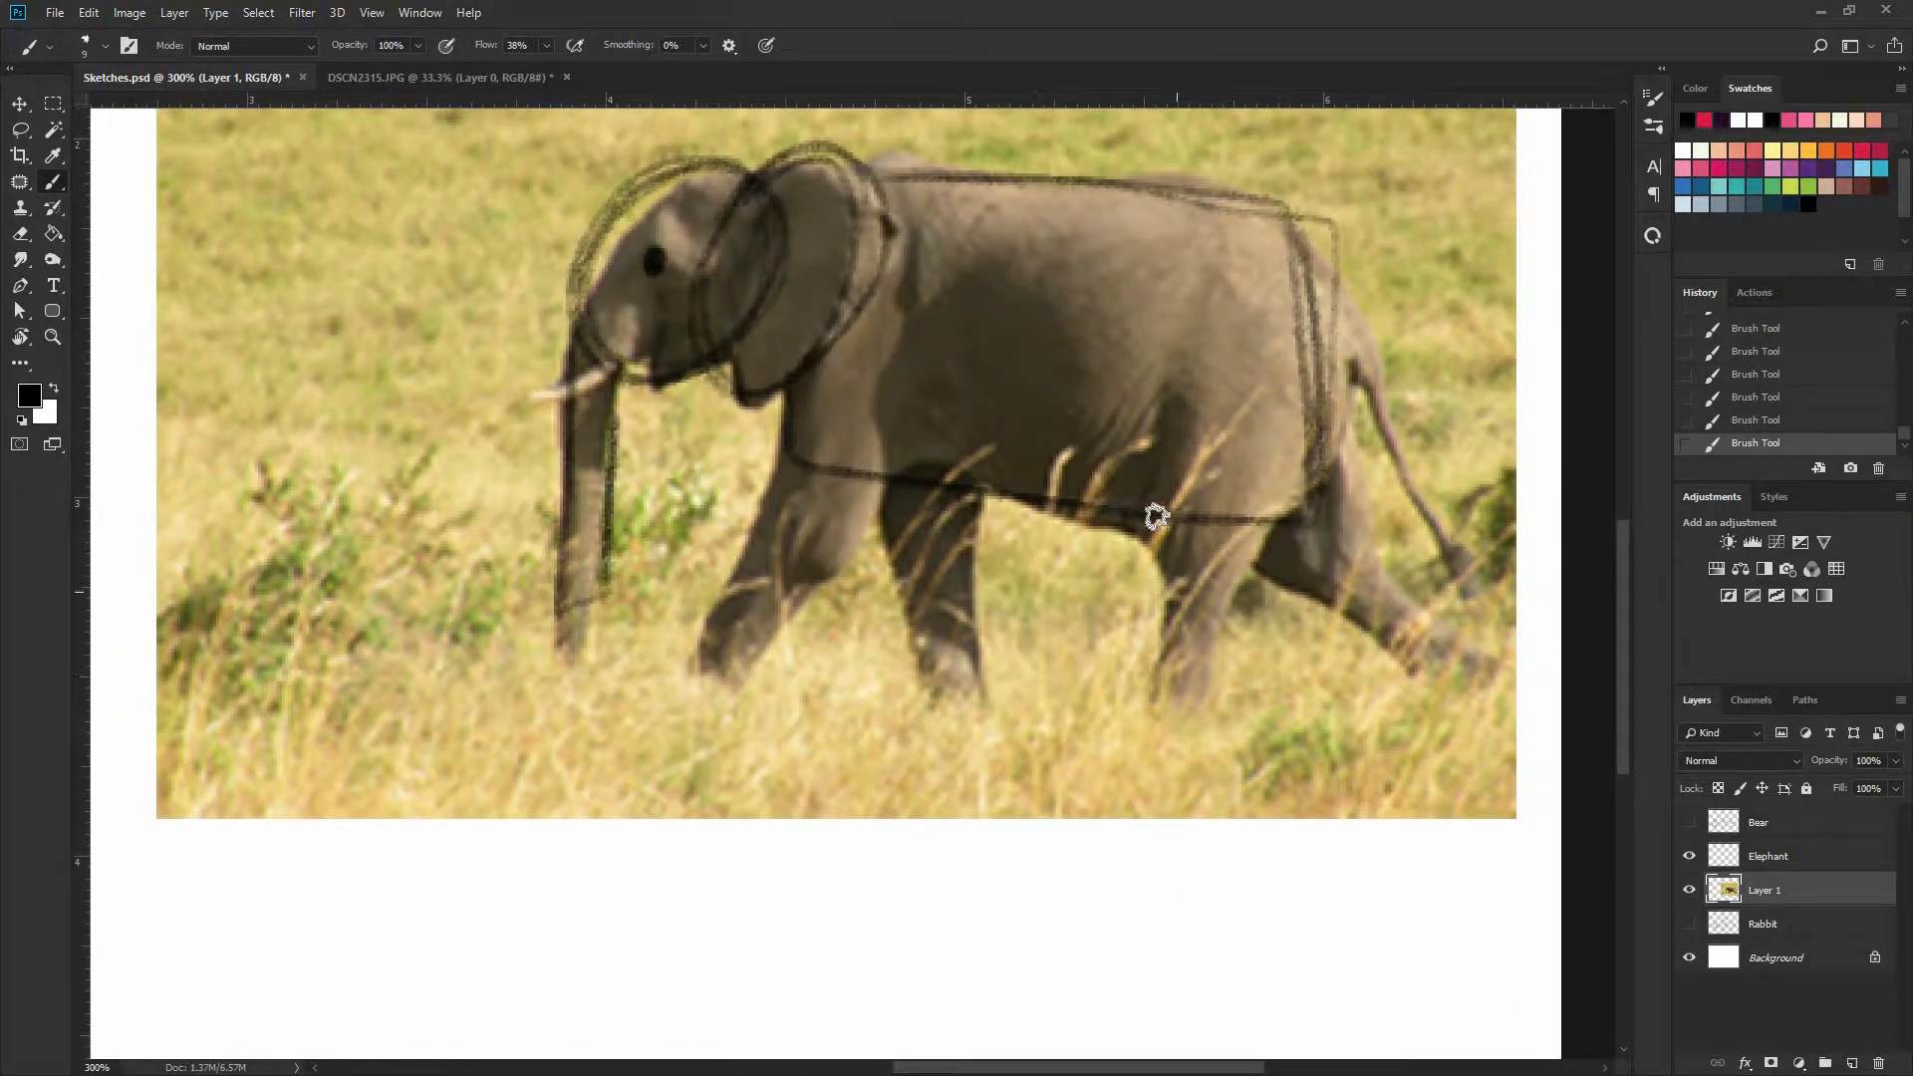
# Sketch the elephant's two hind legs as simple blocks and trace its tail
pyautogui.moveTo(1151, 657)
pyautogui.mouseDown()
pyautogui.moveTo(1155, 688)
pyautogui.moveTo(1244, 623)
pyautogui.moveTo(1268, 533)
pyautogui.mouseUp()
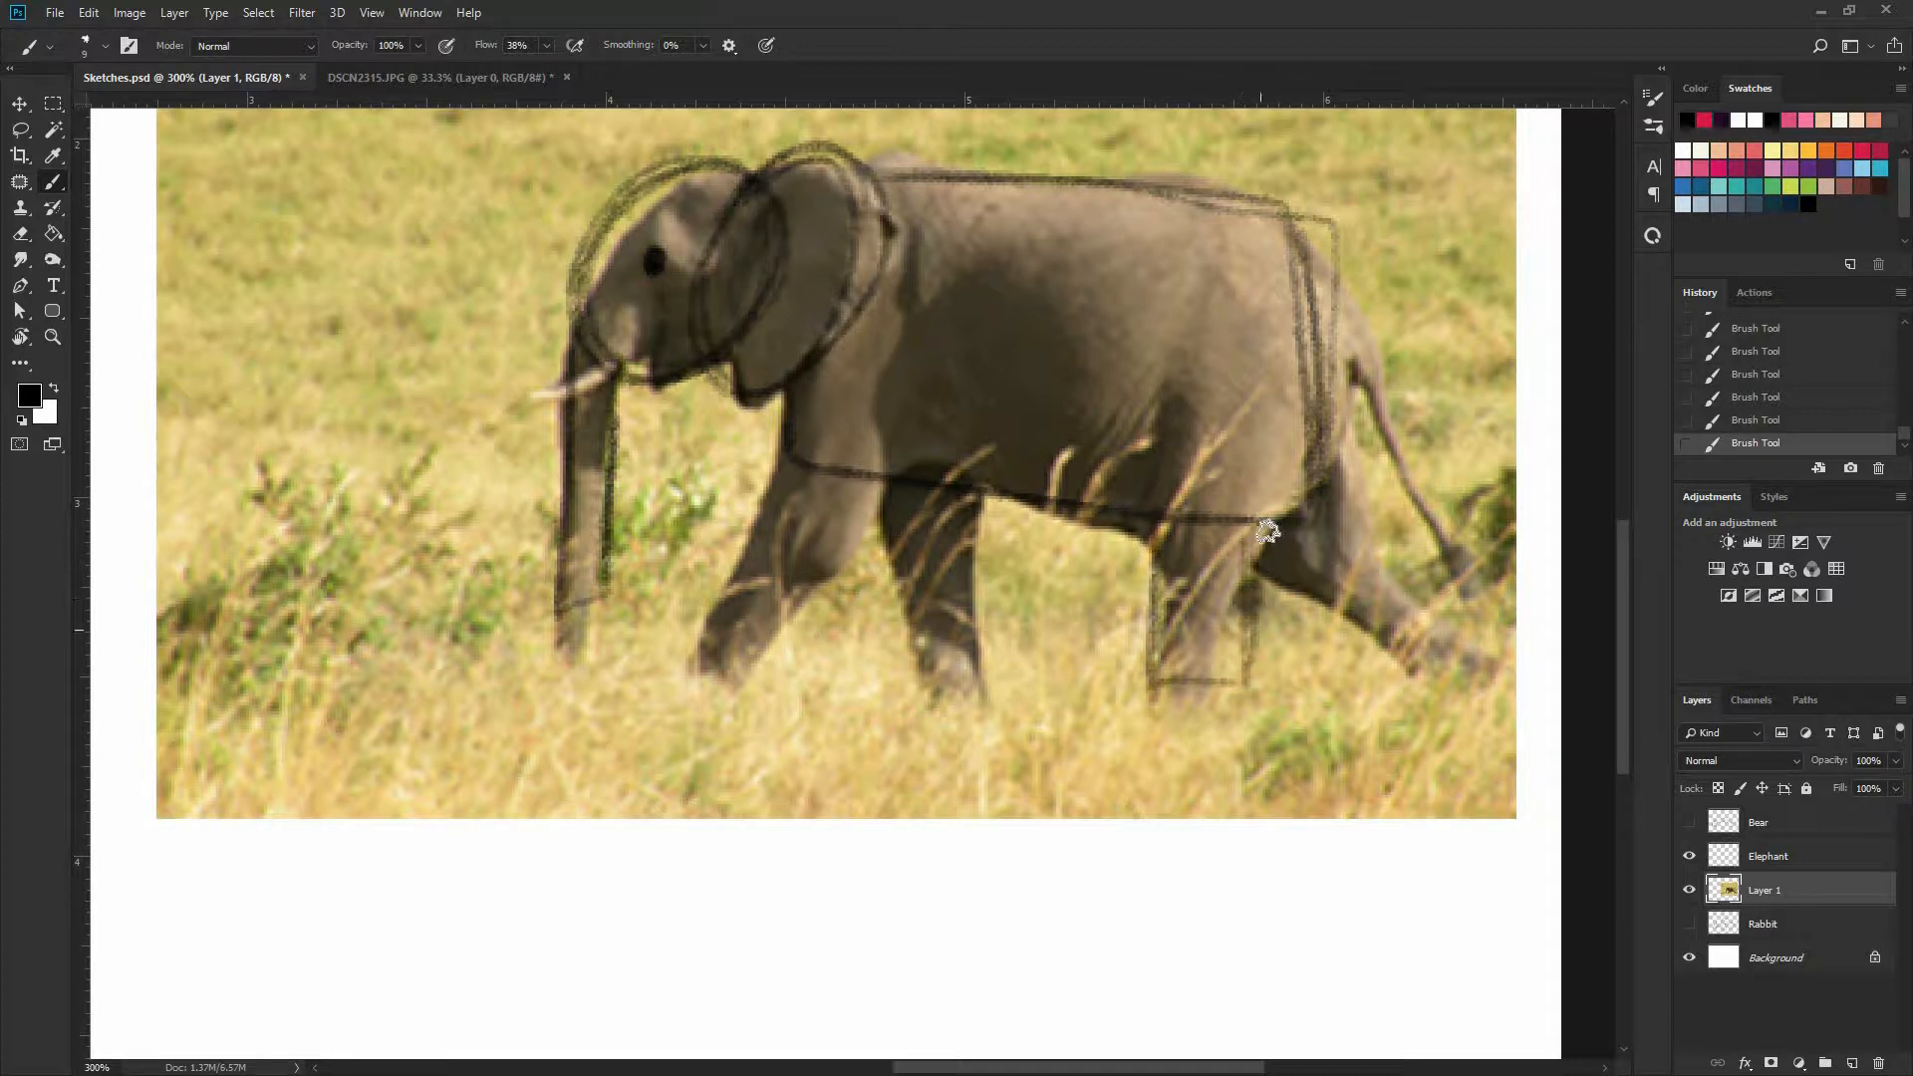
pyautogui.moveTo(1411, 576); pyautogui.dragTo(1321, 474)
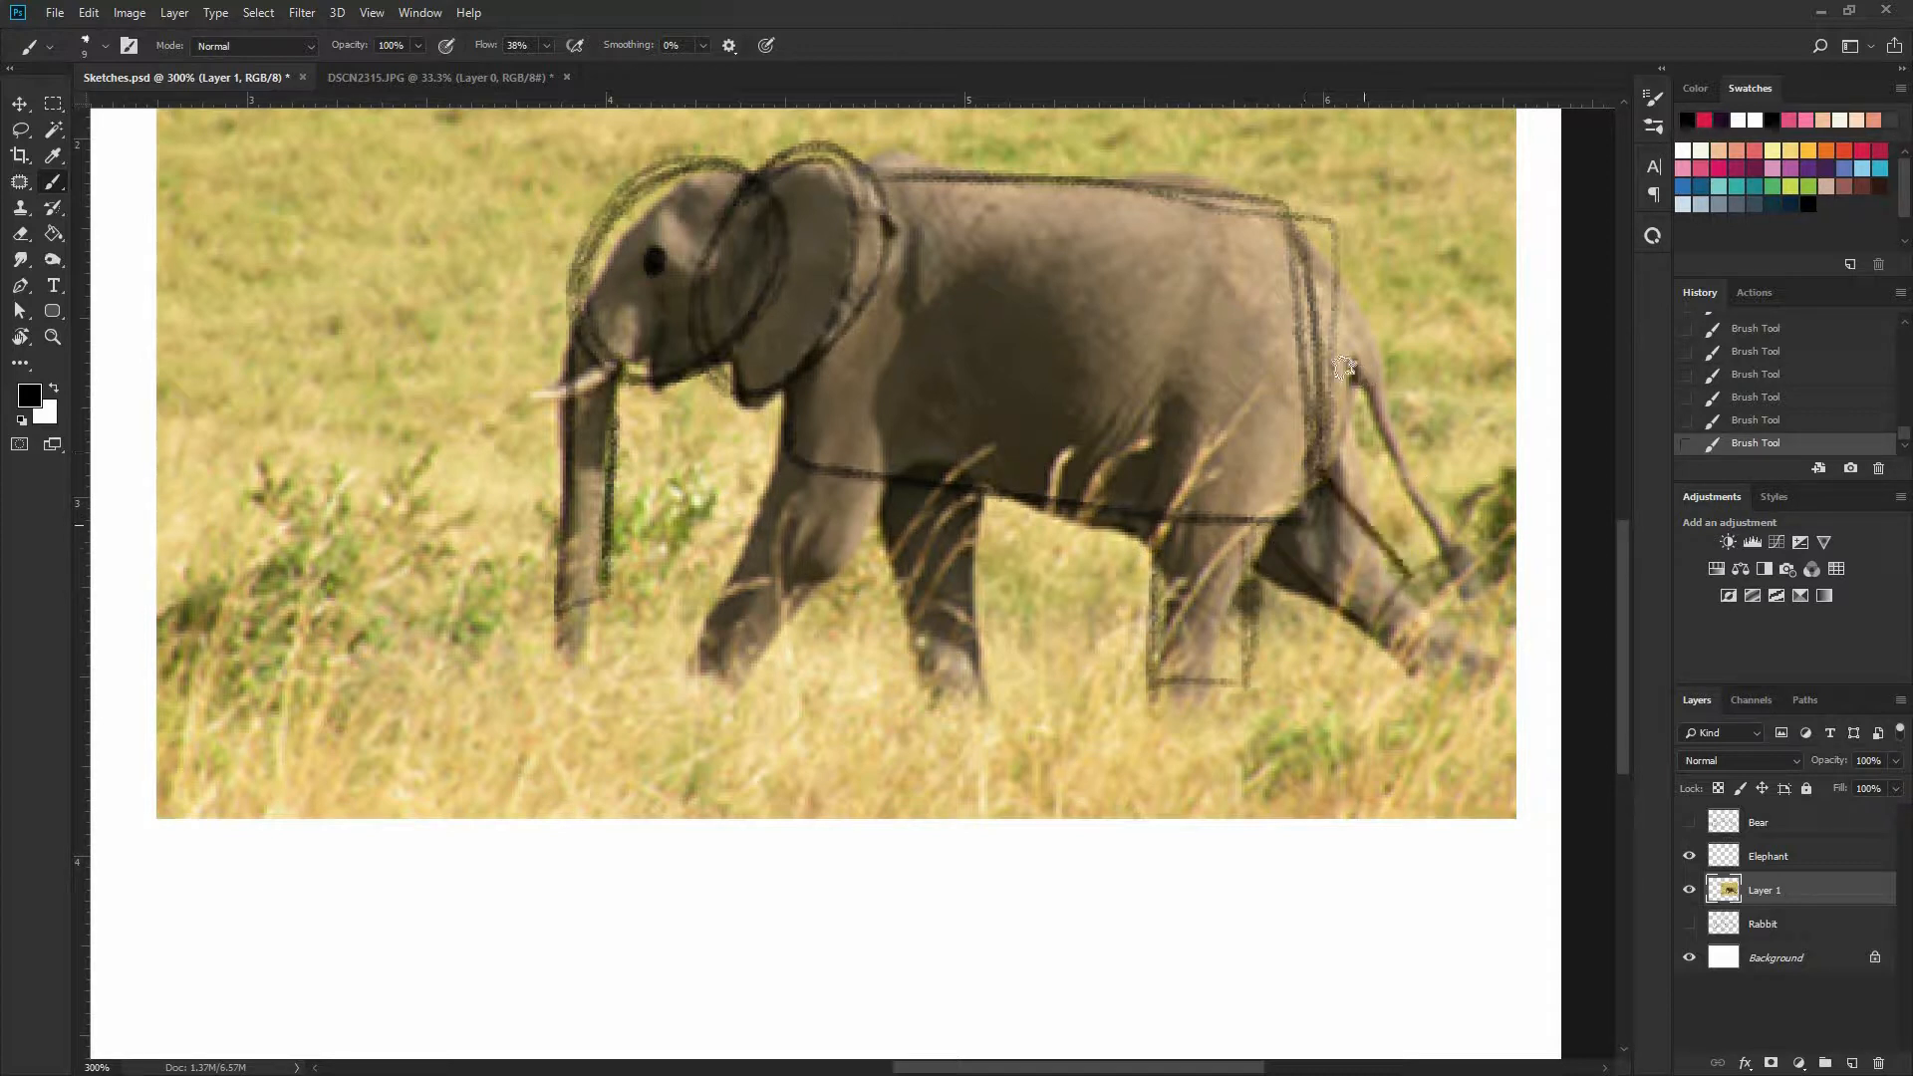
pyautogui.moveTo(1345, 366); pyautogui.dragTo(1438, 527)
pyautogui.moveTo(1373, 395); pyautogui.dragTo(1464, 566)
# Sketch the elephant's two front legs as slanted blocks beneath the body
pyautogui.moveTo(885, 513)
pyautogui.mouseDown()
pyautogui.moveTo(918, 666)
pyautogui.moveTo(986, 658)
pyautogui.mouseUp()
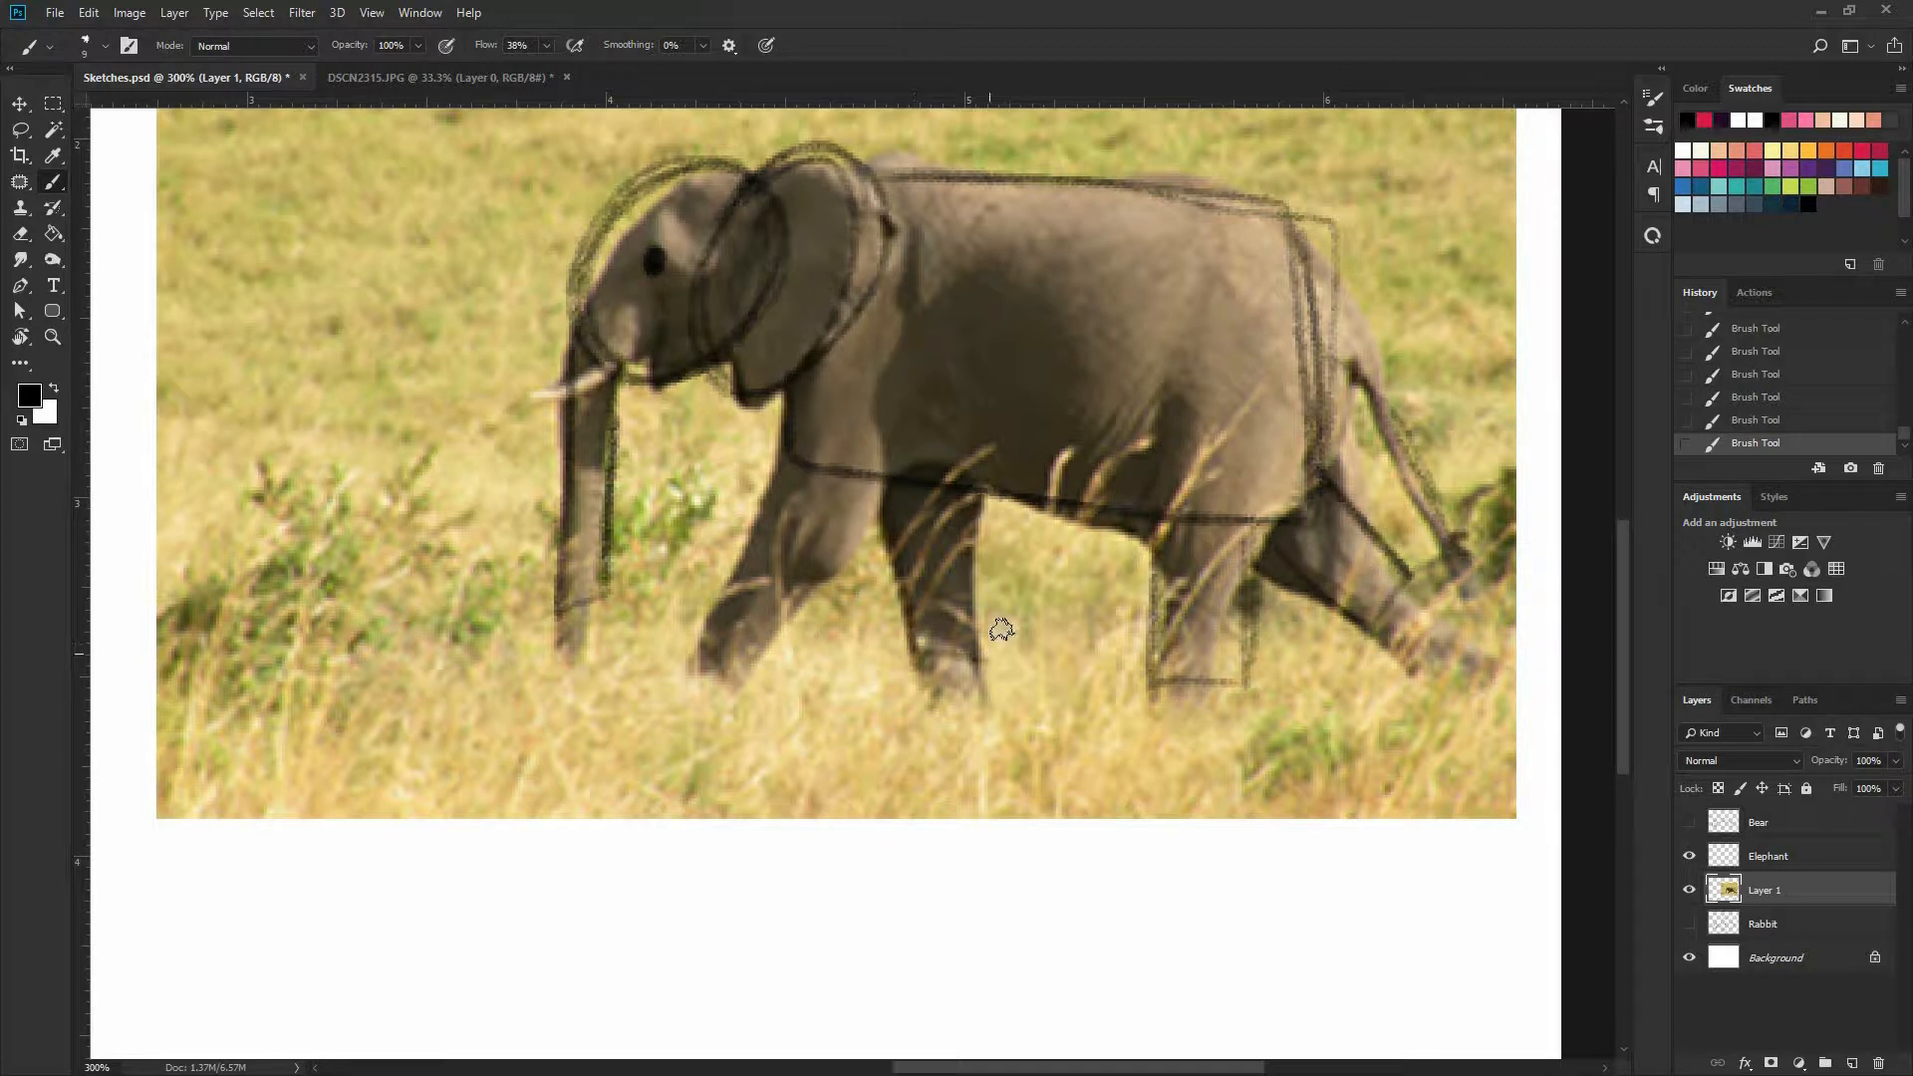
pyautogui.moveTo(984, 495); pyautogui.dragTo(1008, 651)
pyautogui.moveTo(706, 601); pyautogui.dragTo(796, 651)
pyautogui.moveTo(776, 480); pyautogui.dragTo(718, 607)
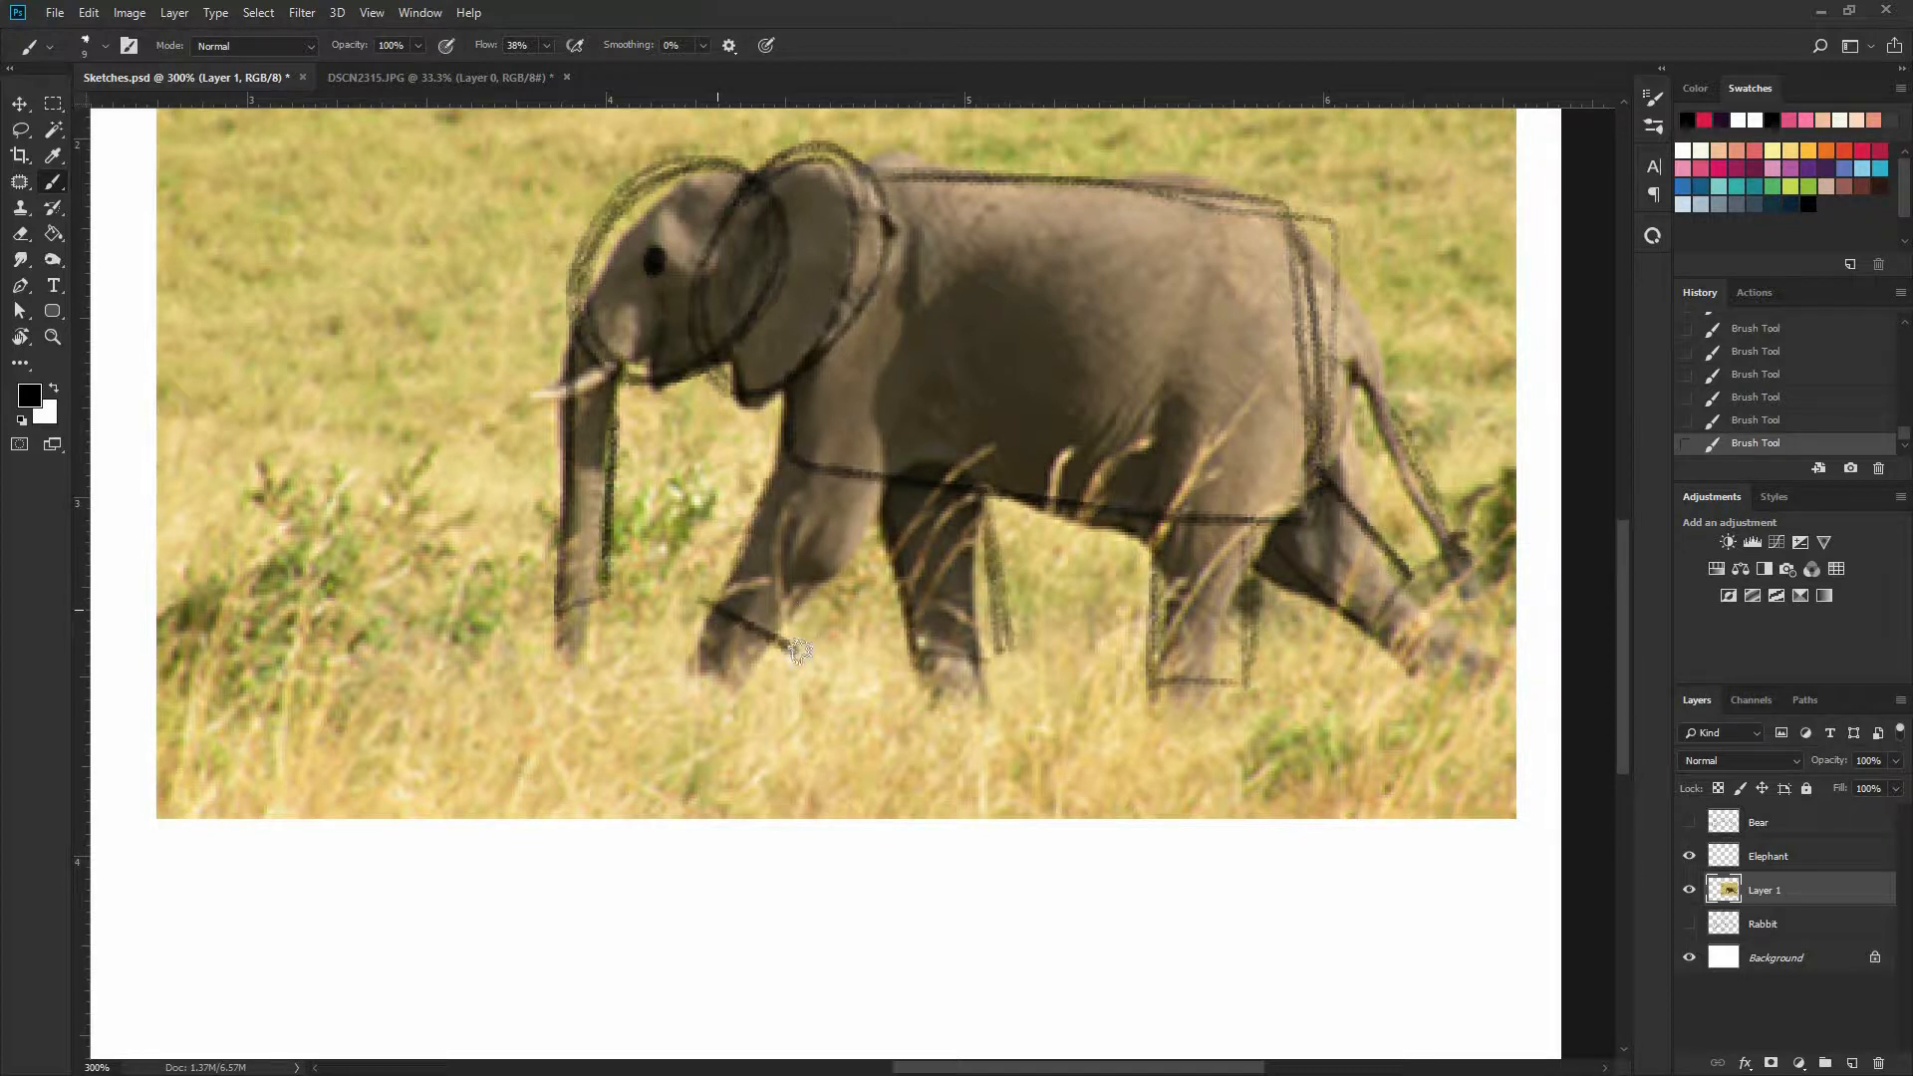
pyautogui.moveTo(826, 638); pyautogui.dragTo(882, 488)
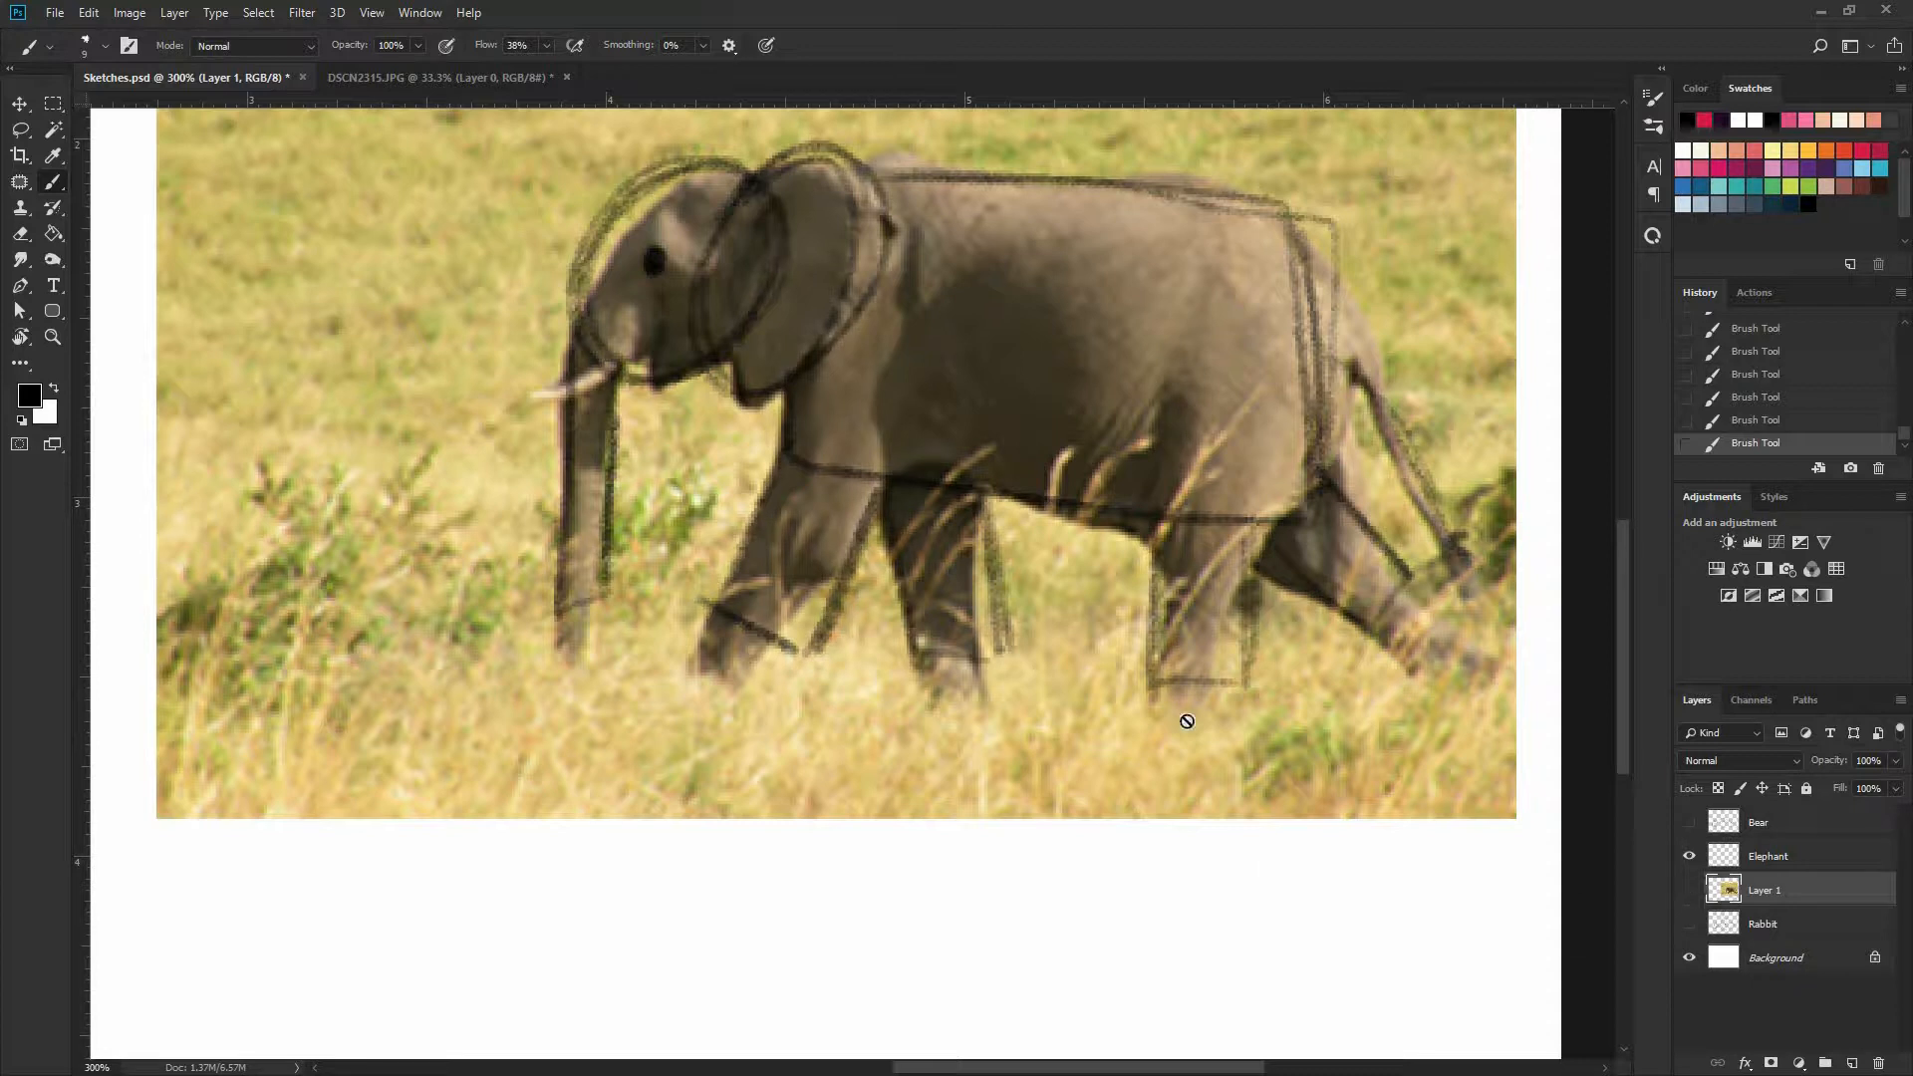
# Switch to the Elephant layer and retrace the head, ear and trunk over the photo
pyautogui.click(1688, 891)
pyautogui.moveTo(636, 714); pyautogui.dragTo(625, 850)
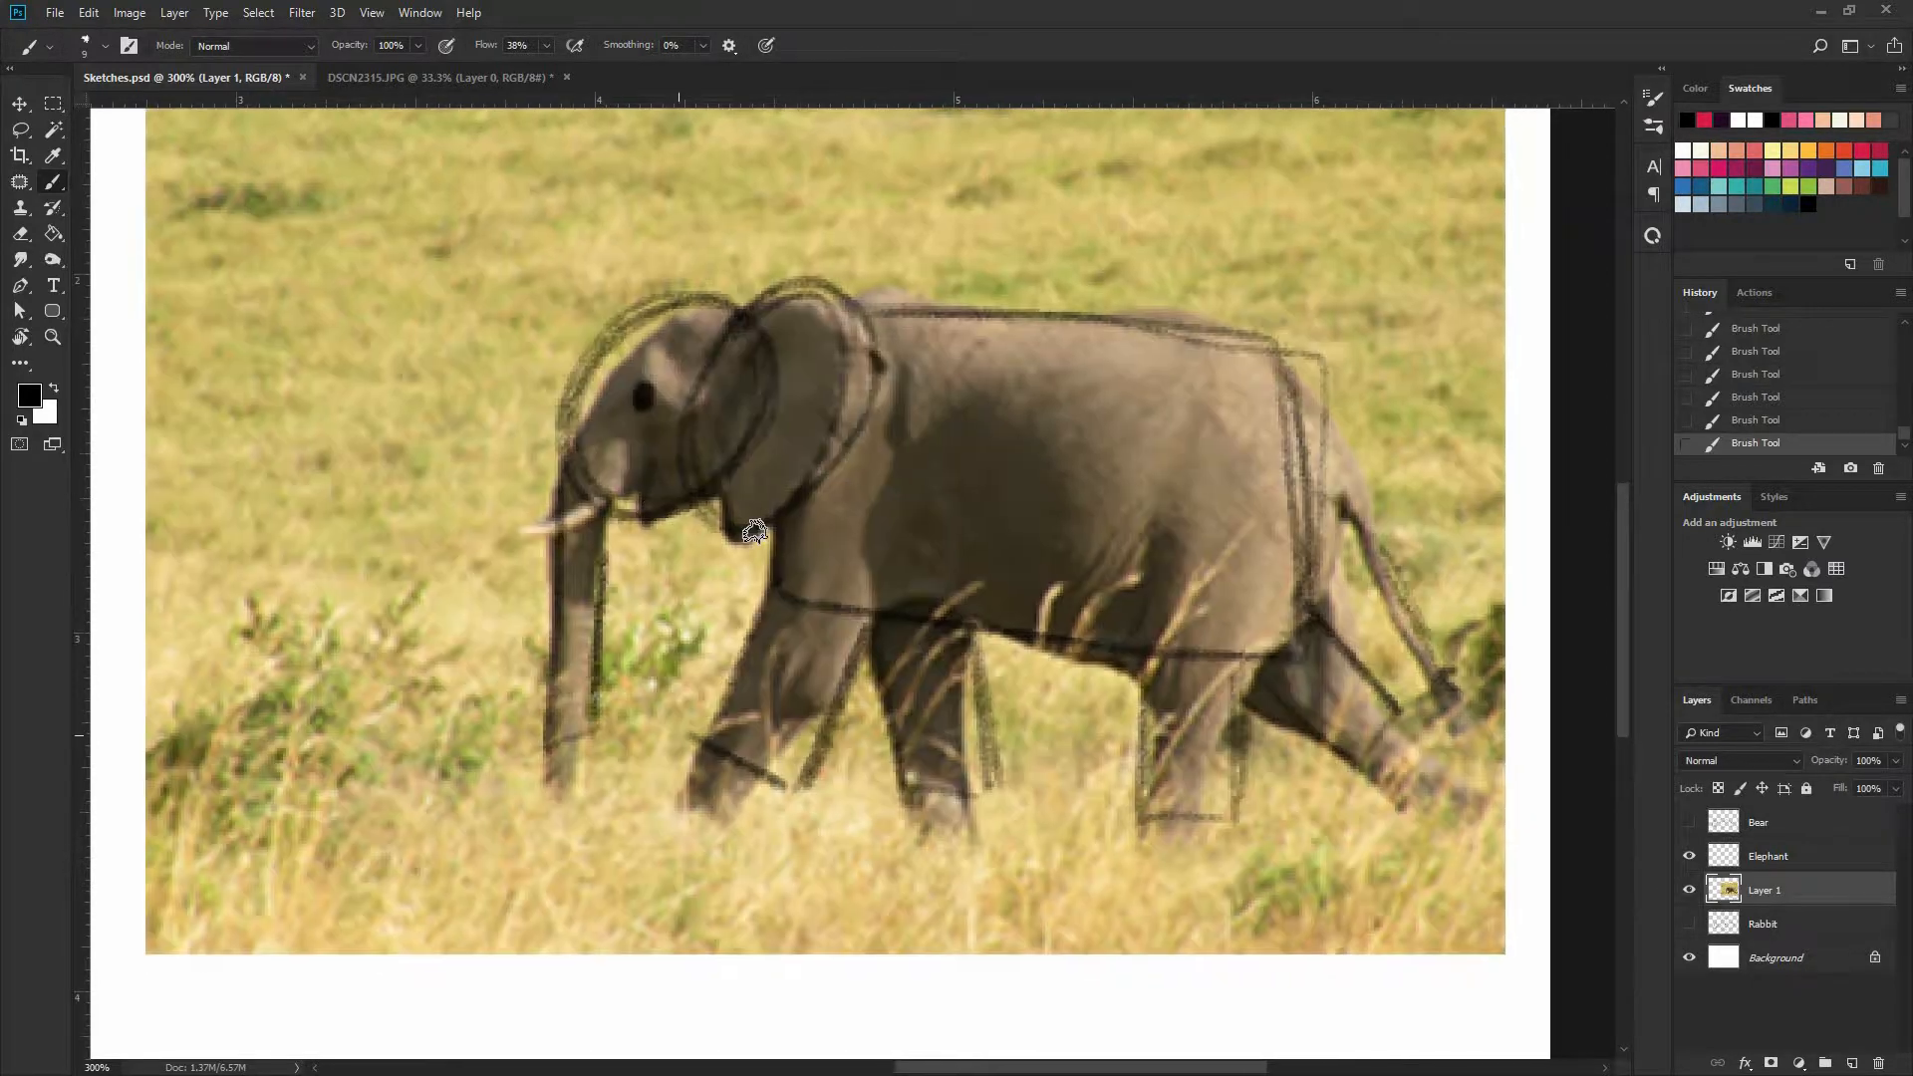
pyautogui.hotkey('alt', ']')
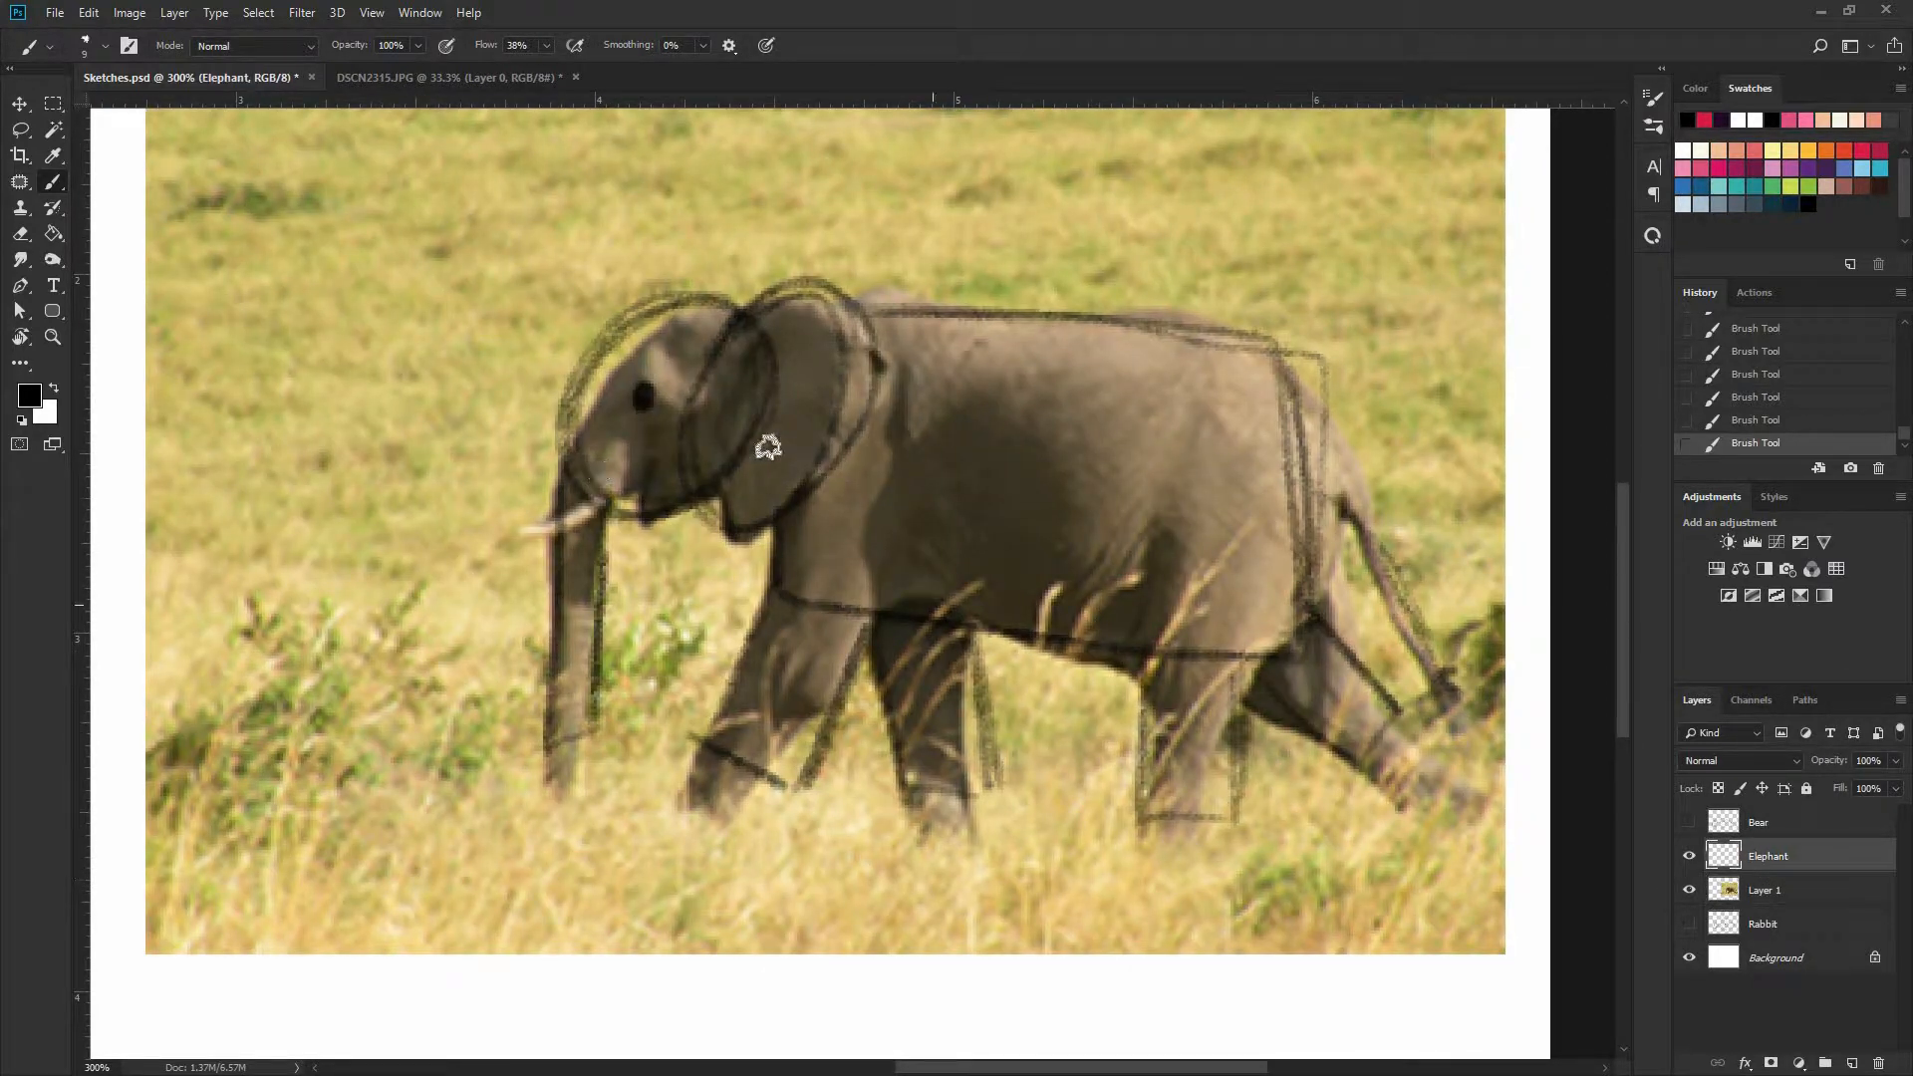
pyautogui.moveTo(570, 390)
pyautogui.mouseDown()
pyautogui.moveTo(743, 429)
pyautogui.moveTo(657, 507)
pyautogui.moveTo(580, 366)
pyautogui.moveTo(556, 464)
pyautogui.mouseUp()
pyautogui.moveTo(573, 601)
pyautogui.mouseDown()
pyautogui.moveTo(596, 725)
pyautogui.moveTo(604, 543)
pyautogui.mouseUp()
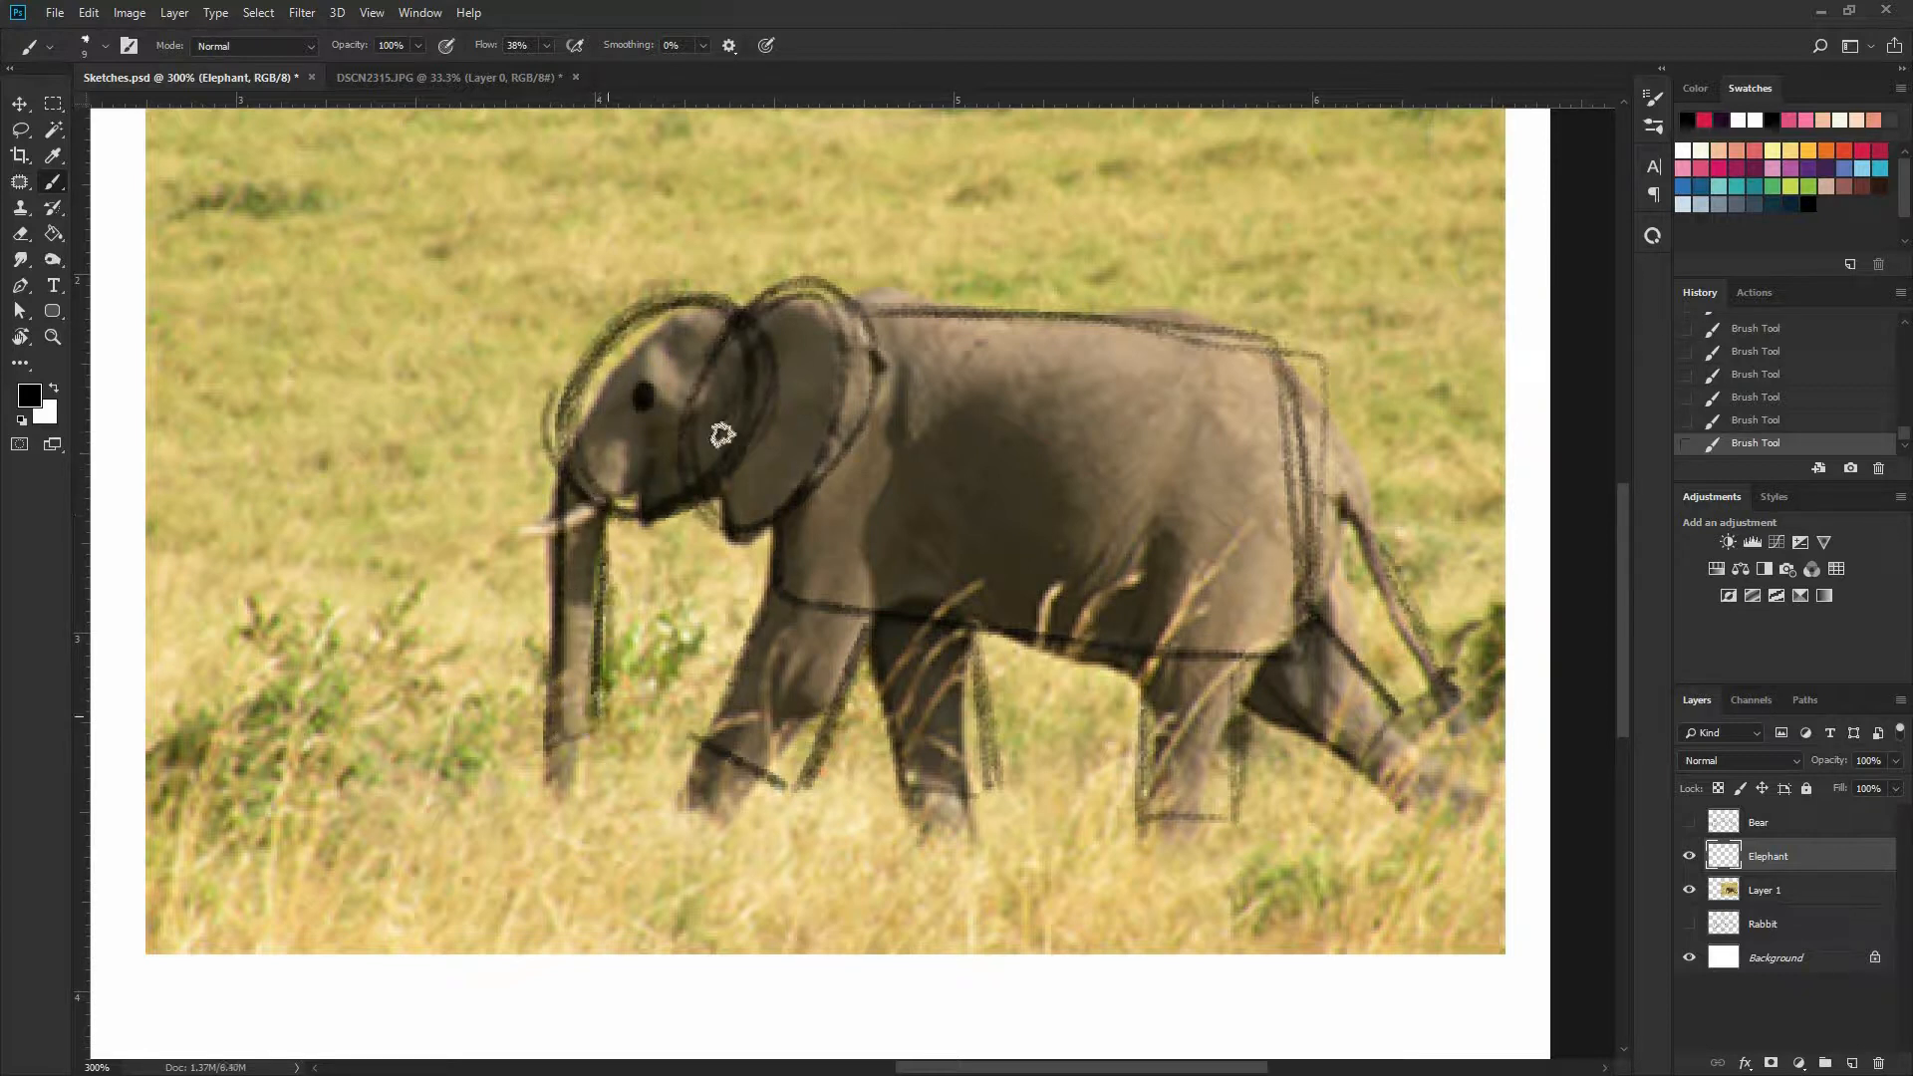
# Retrace the elephant's body, four legs and tail on the Elephant layer
pyautogui.moveTo(893, 288)
pyautogui.mouseDown()
pyautogui.moveTo(1313, 344)
pyautogui.moveTo(1300, 648)
pyautogui.moveTo(807, 623)
pyautogui.moveTo(771, 503)
pyautogui.moveTo(714, 734)
pyautogui.moveTo(799, 555)
pyautogui.moveTo(793, 806)
pyautogui.moveTo(702, 742)
pyautogui.mouseUp()
pyautogui.moveTo(868, 630); pyautogui.dragTo(800, 793)
pyautogui.moveTo(909, 766)
pyautogui.mouseDown()
pyautogui.moveTo(960, 642)
pyautogui.moveTo(1029, 775)
pyautogui.moveTo(1152, 663)
pyautogui.moveTo(1144, 822)
pyautogui.moveTo(1246, 813)
pyautogui.moveTo(1240, 661)
pyautogui.moveTo(1333, 638)
pyautogui.mouseUp()
pyautogui.moveTo(1304, 489)
pyautogui.mouseDown()
pyautogui.moveTo(1436, 676)
pyautogui.moveTo(1341, 754)
pyautogui.mouseUp()
pyautogui.moveTo(1408, 711); pyautogui.dragTo(1318, 611)
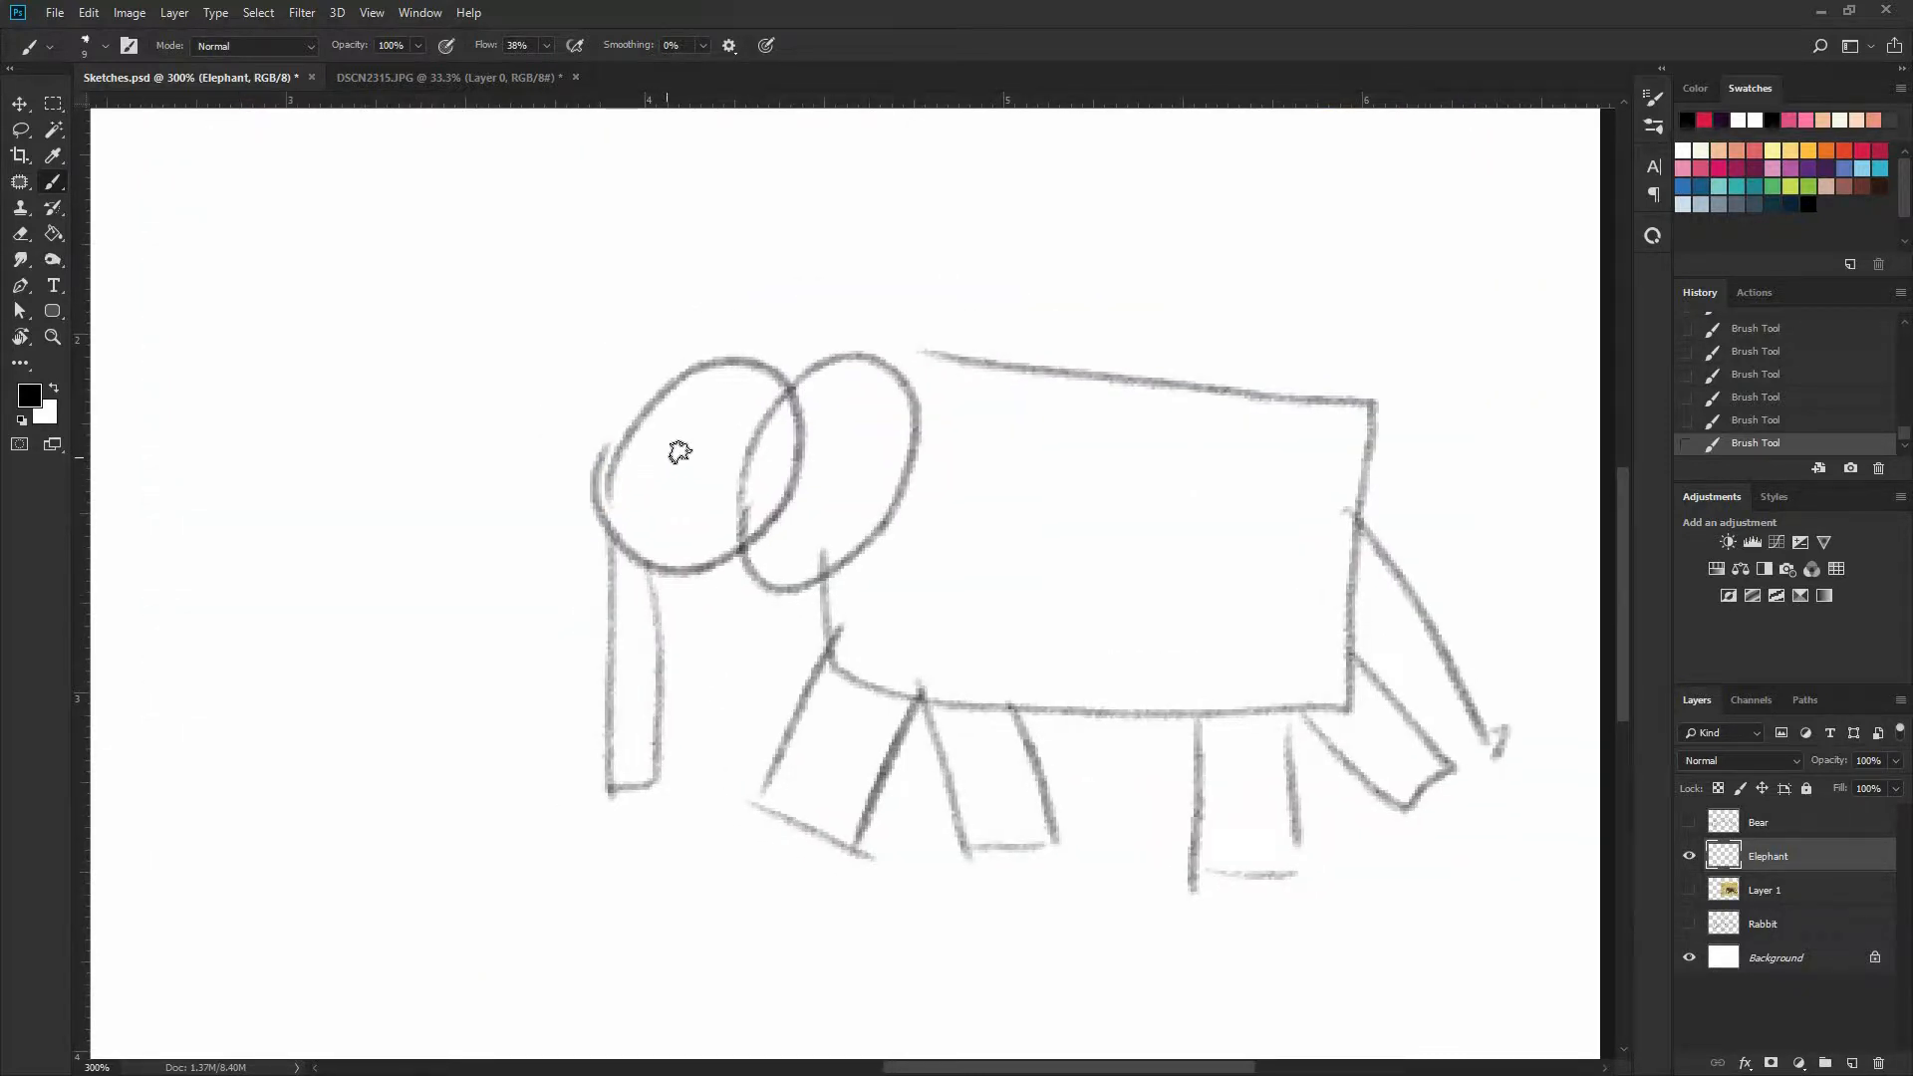
# With the photo hidden, add the eye dot and redraw darker outlines for the forehead, a wider trunk and the ear
pyautogui.click(673, 455)
pyautogui.moveTo(696, 365); pyautogui.dragTo(616, 533)
pyautogui.moveTo(641, 422); pyautogui.dragTo(611, 713)
pyautogui.moveTo(617, 500)
pyautogui.mouseDown()
pyautogui.moveTo(605, 758)
pyautogui.moveTo(655, 782)
pyautogui.mouseUp()
pyautogui.moveTo(679, 637)
pyautogui.mouseDown()
pyautogui.moveTo(683, 577)
pyautogui.moveTo(773, 524)
pyautogui.mouseUp()
pyautogui.moveTo(780, 414)
pyautogui.mouseDown()
pyautogui.moveTo(828, 361)
pyautogui.moveTo(918, 426)
pyautogui.moveTo(861, 556)
pyautogui.moveTo(739, 536)
pyautogui.mouseUp()
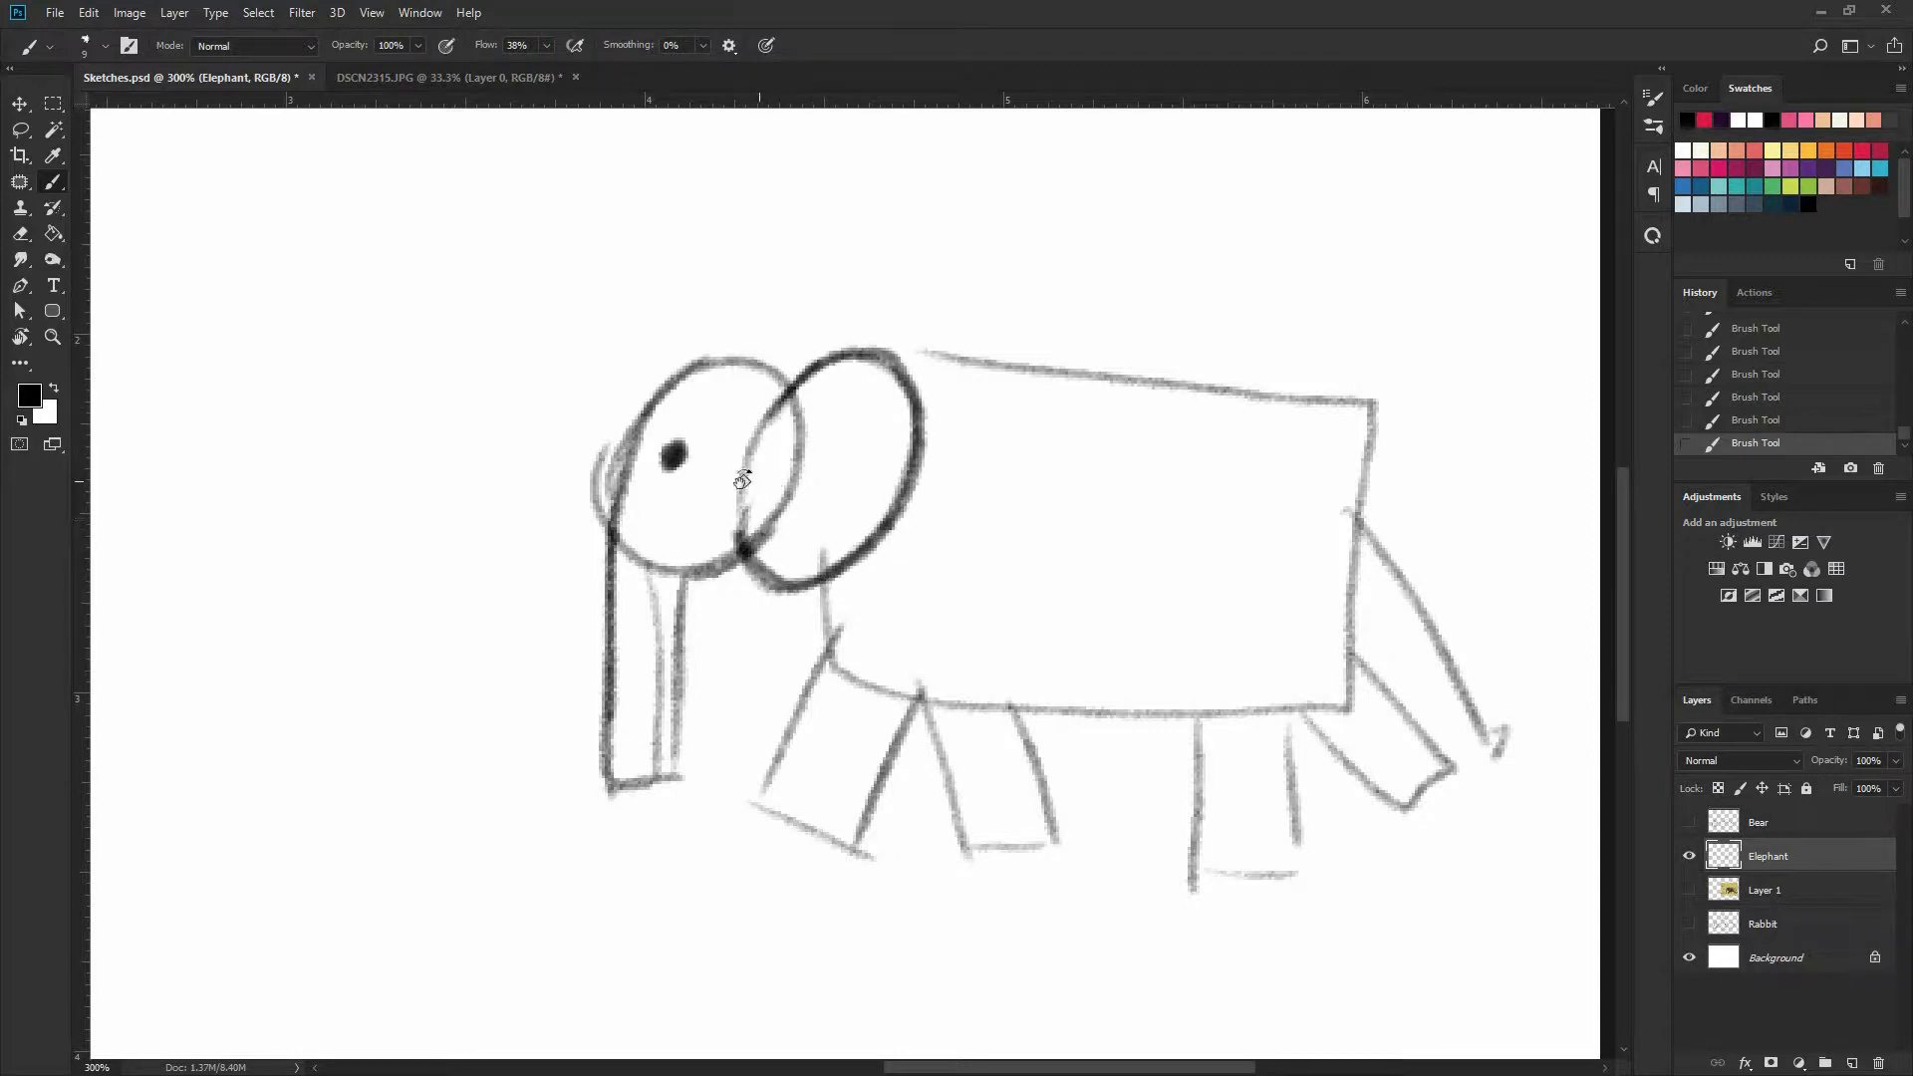
# Erase the overlapping lines inside the ear and across the top of the trunk
pyautogui.press('r')
pyautogui.press('e')
pyautogui.moveTo(765, 438)
pyautogui.mouseDown()
pyautogui.moveTo(798, 423)
pyautogui.moveTo(768, 504)
pyautogui.moveTo(787, 509)
pyautogui.mouseUp()
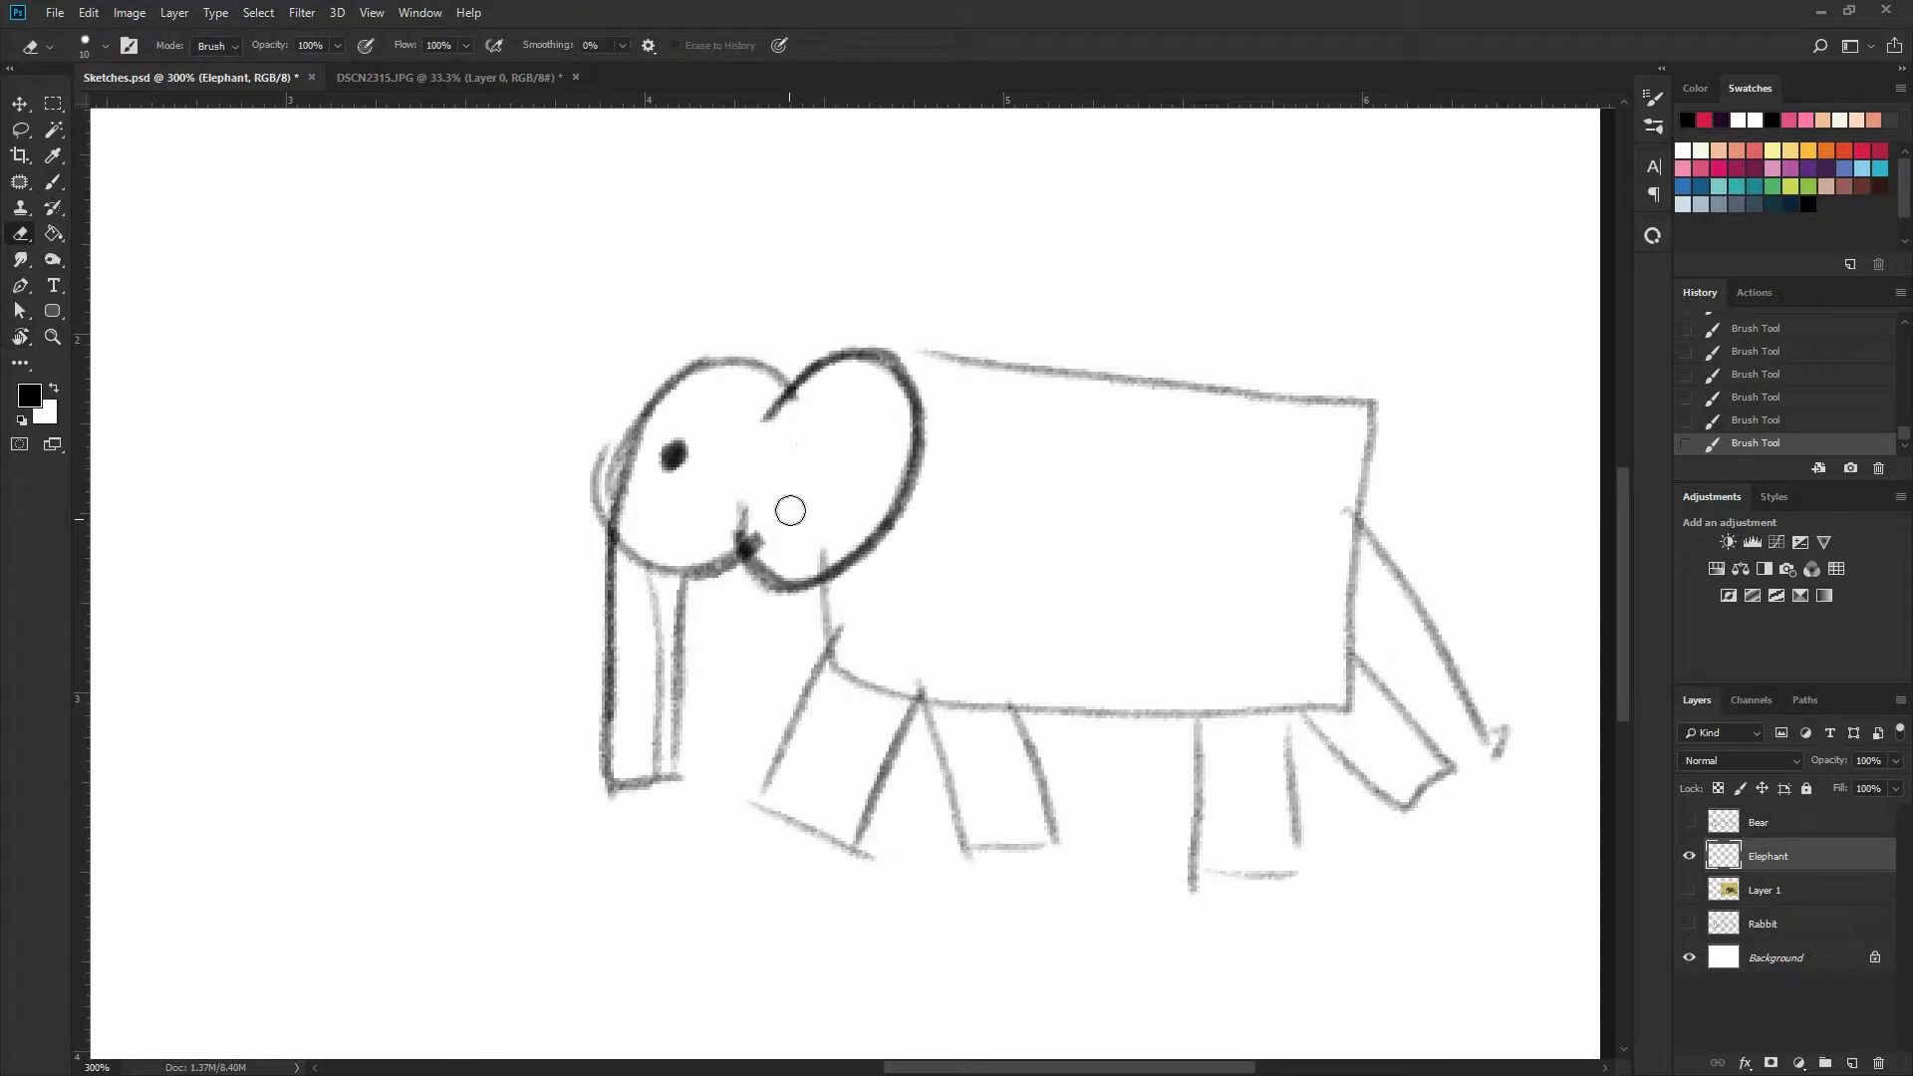
pyautogui.moveTo(644, 575)
pyautogui.mouseDown()
pyautogui.moveTo(670, 564)
pyautogui.moveTo(679, 593)
pyautogui.mouseUp()
# Make a freehand Lasso selection around the elephant's body, legs and tail, leaving out the head and ear
pyautogui.press('b')
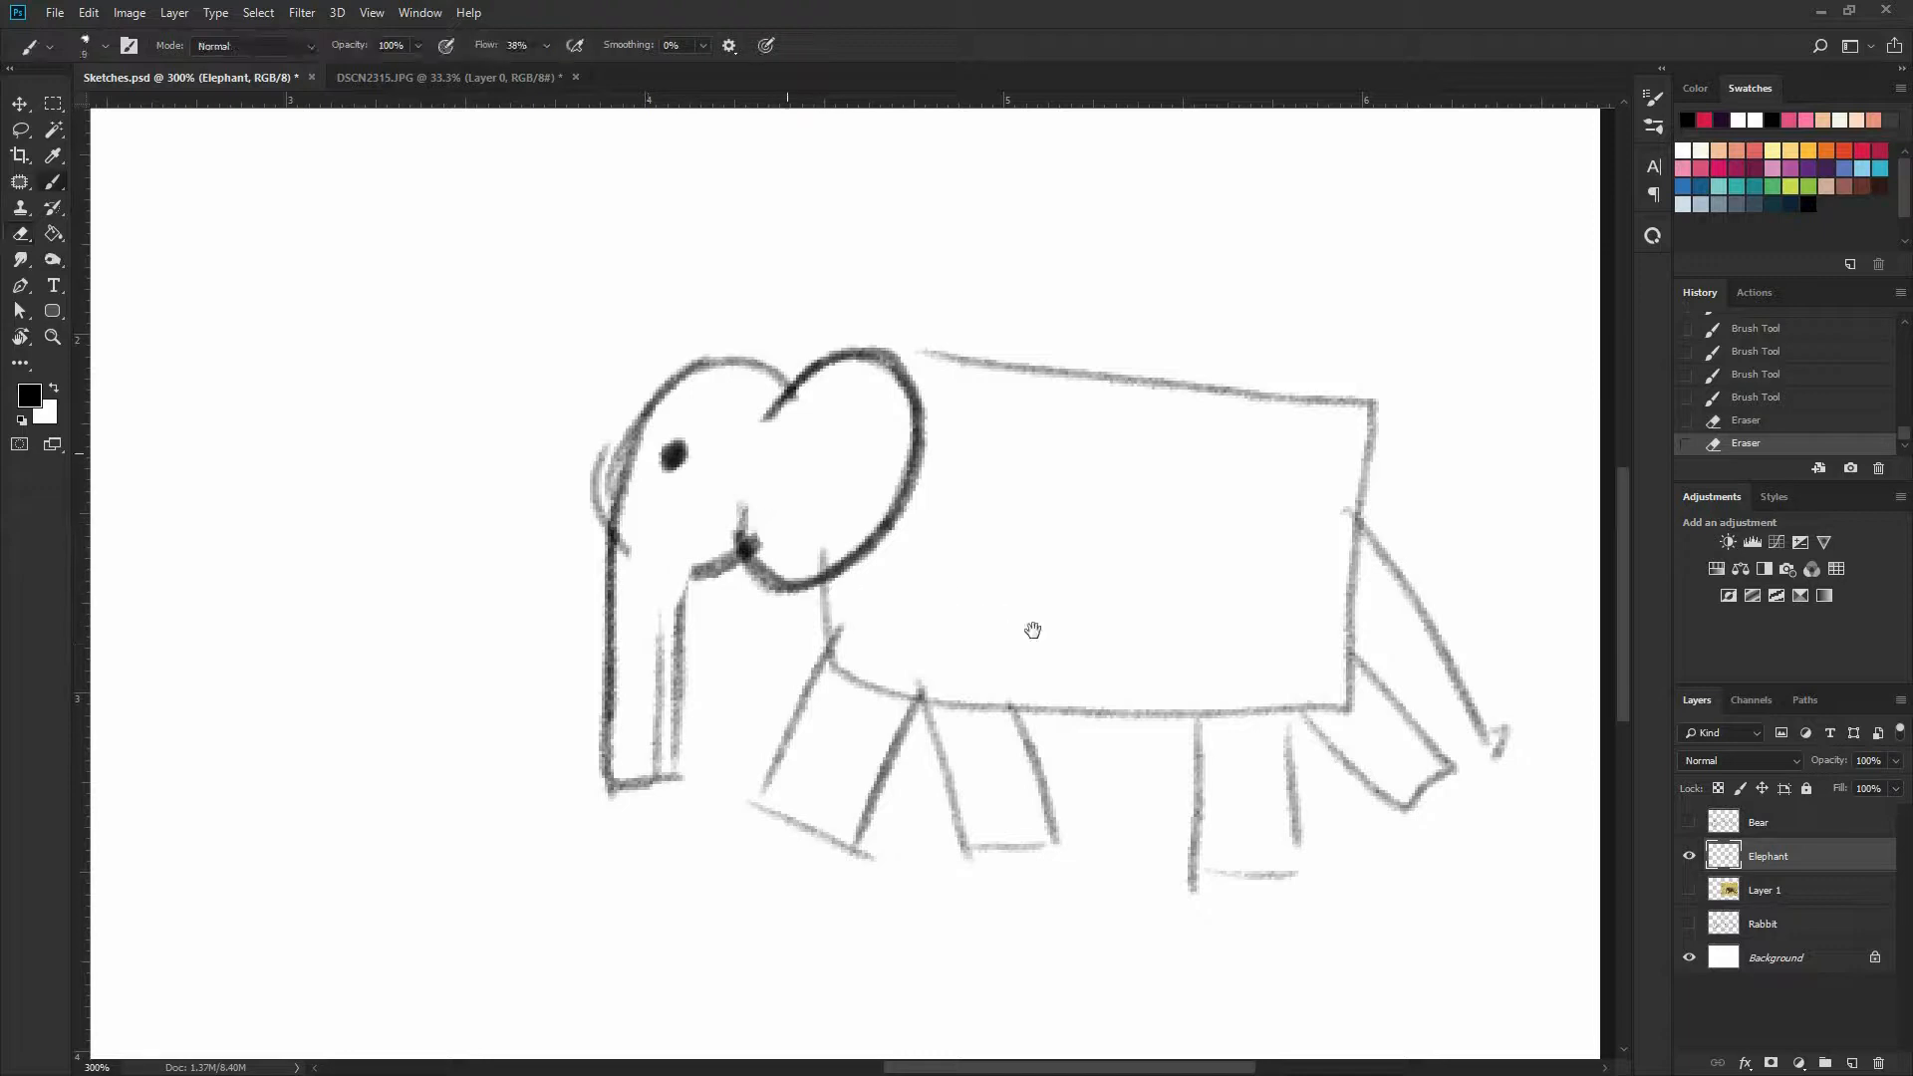
pyautogui.moveTo(919, 564); pyautogui.dragTo(865, 554)
pyautogui.press('l')
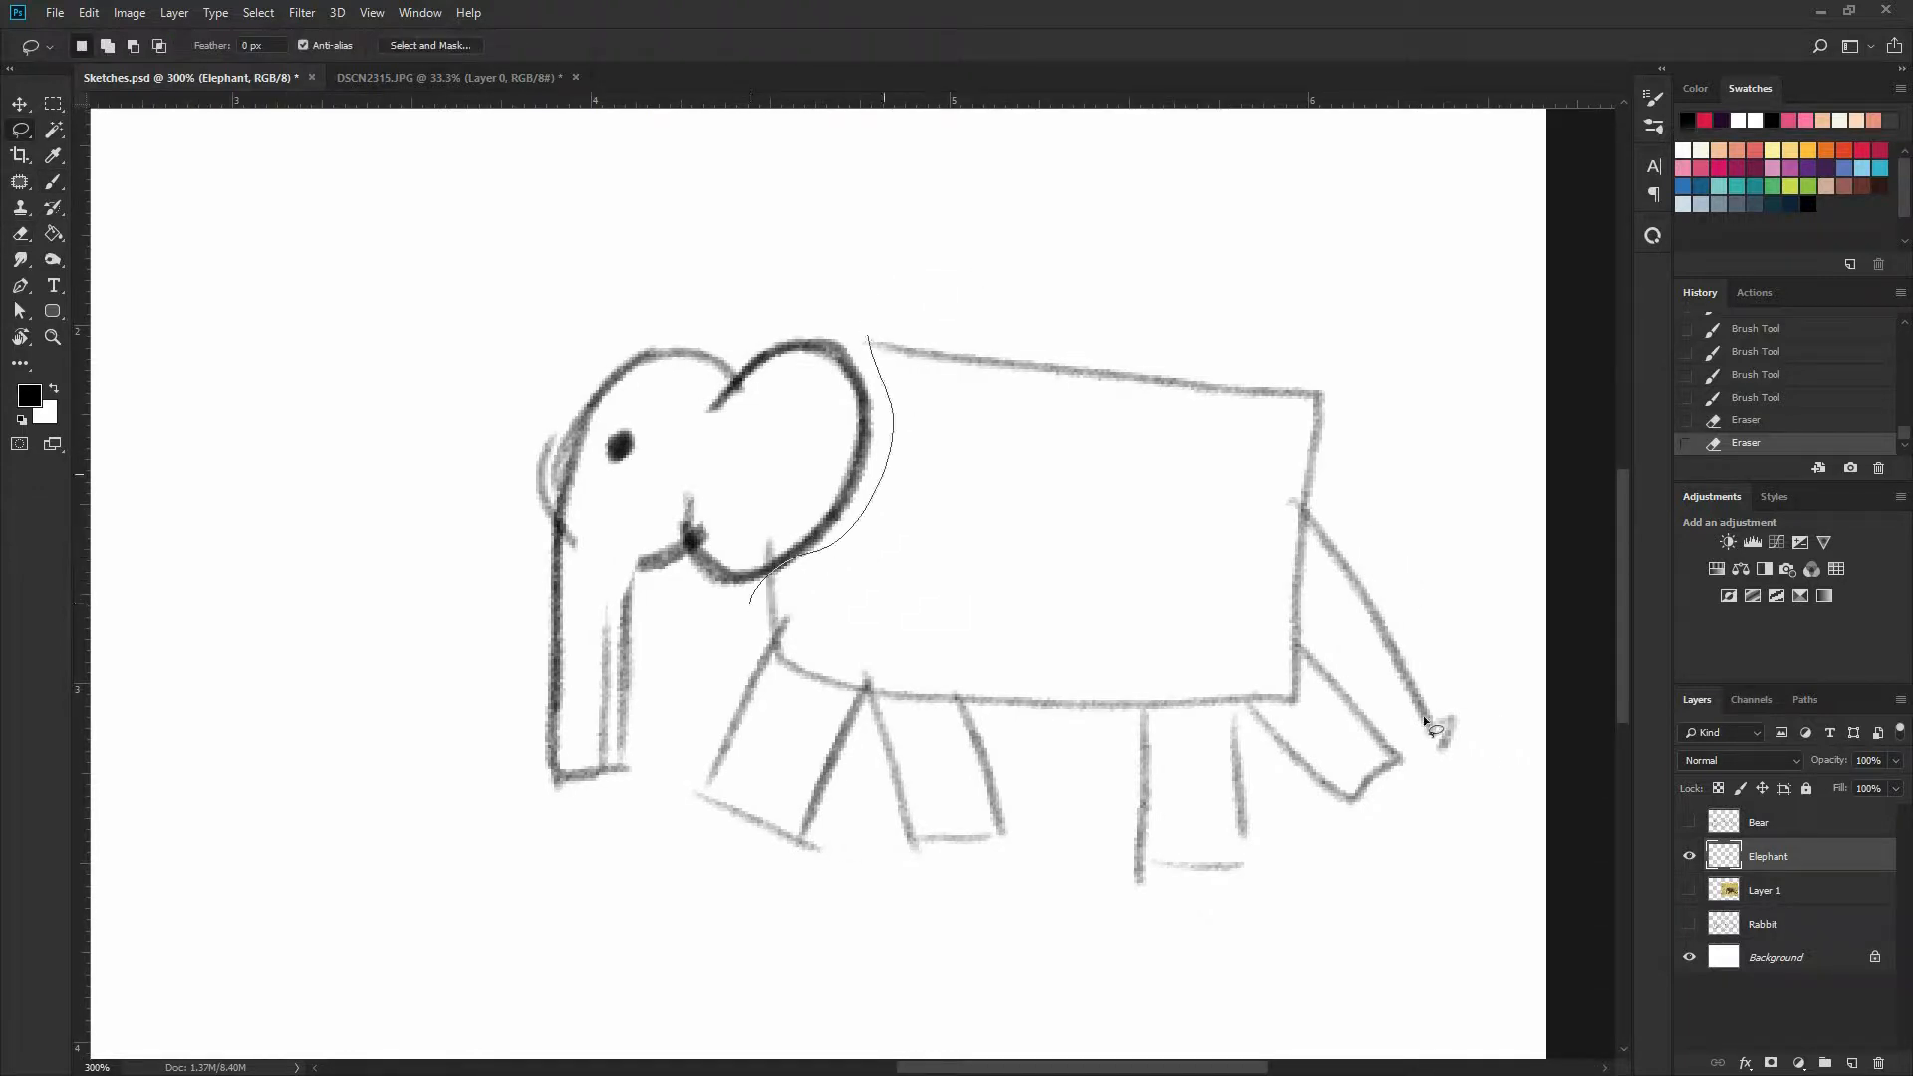
pyautogui.moveTo(1423, 716)
pyautogui.mouseDown()
pyautogui.moveTo(1261, 965)
pyautogui.moveTo(707, 834)
pyautogui.moveTo(743, 577)
pyautogui.mouseUp()
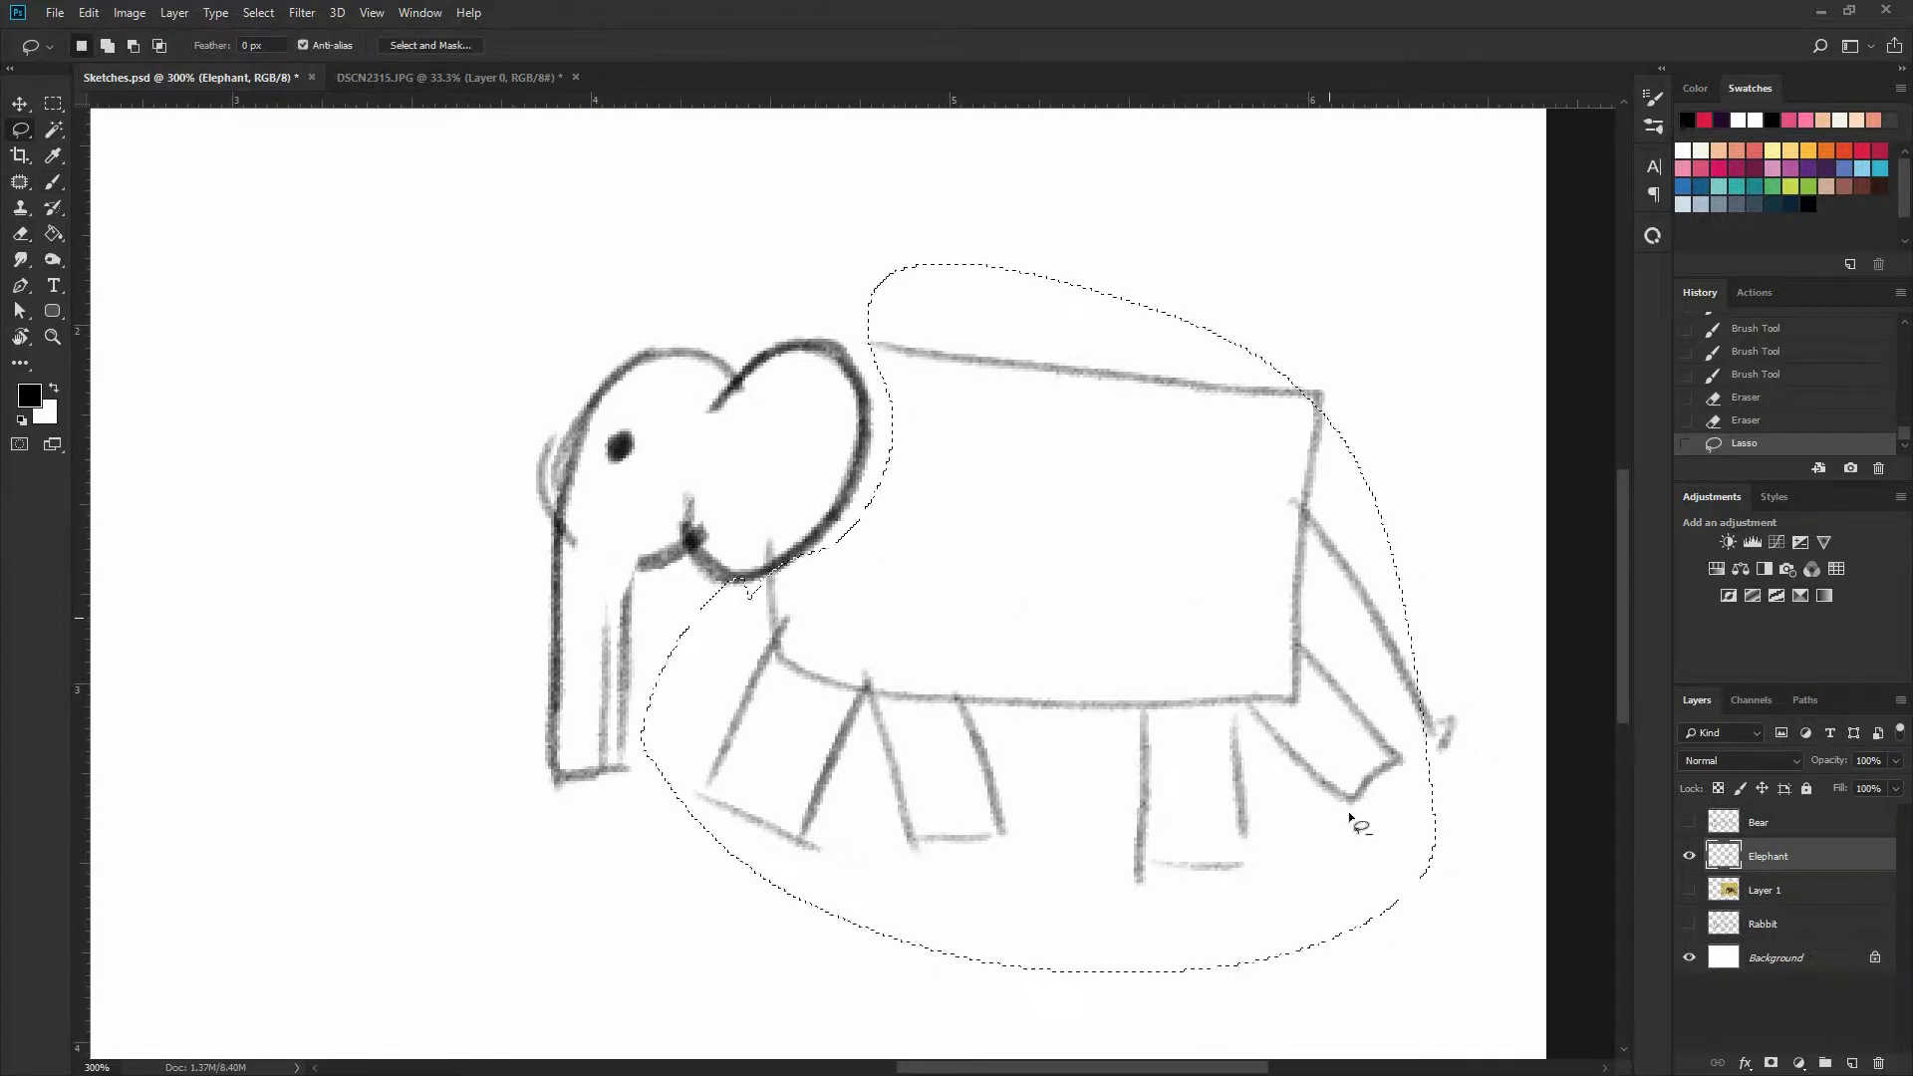
pyautogui.keyDown('alt'); pyautogui.moveTo(1358, 817); pyautogui.dragTo(1325, 765); pyautogui.keyUp('alt')
pyautogui.hotkey('ctrl', 't')
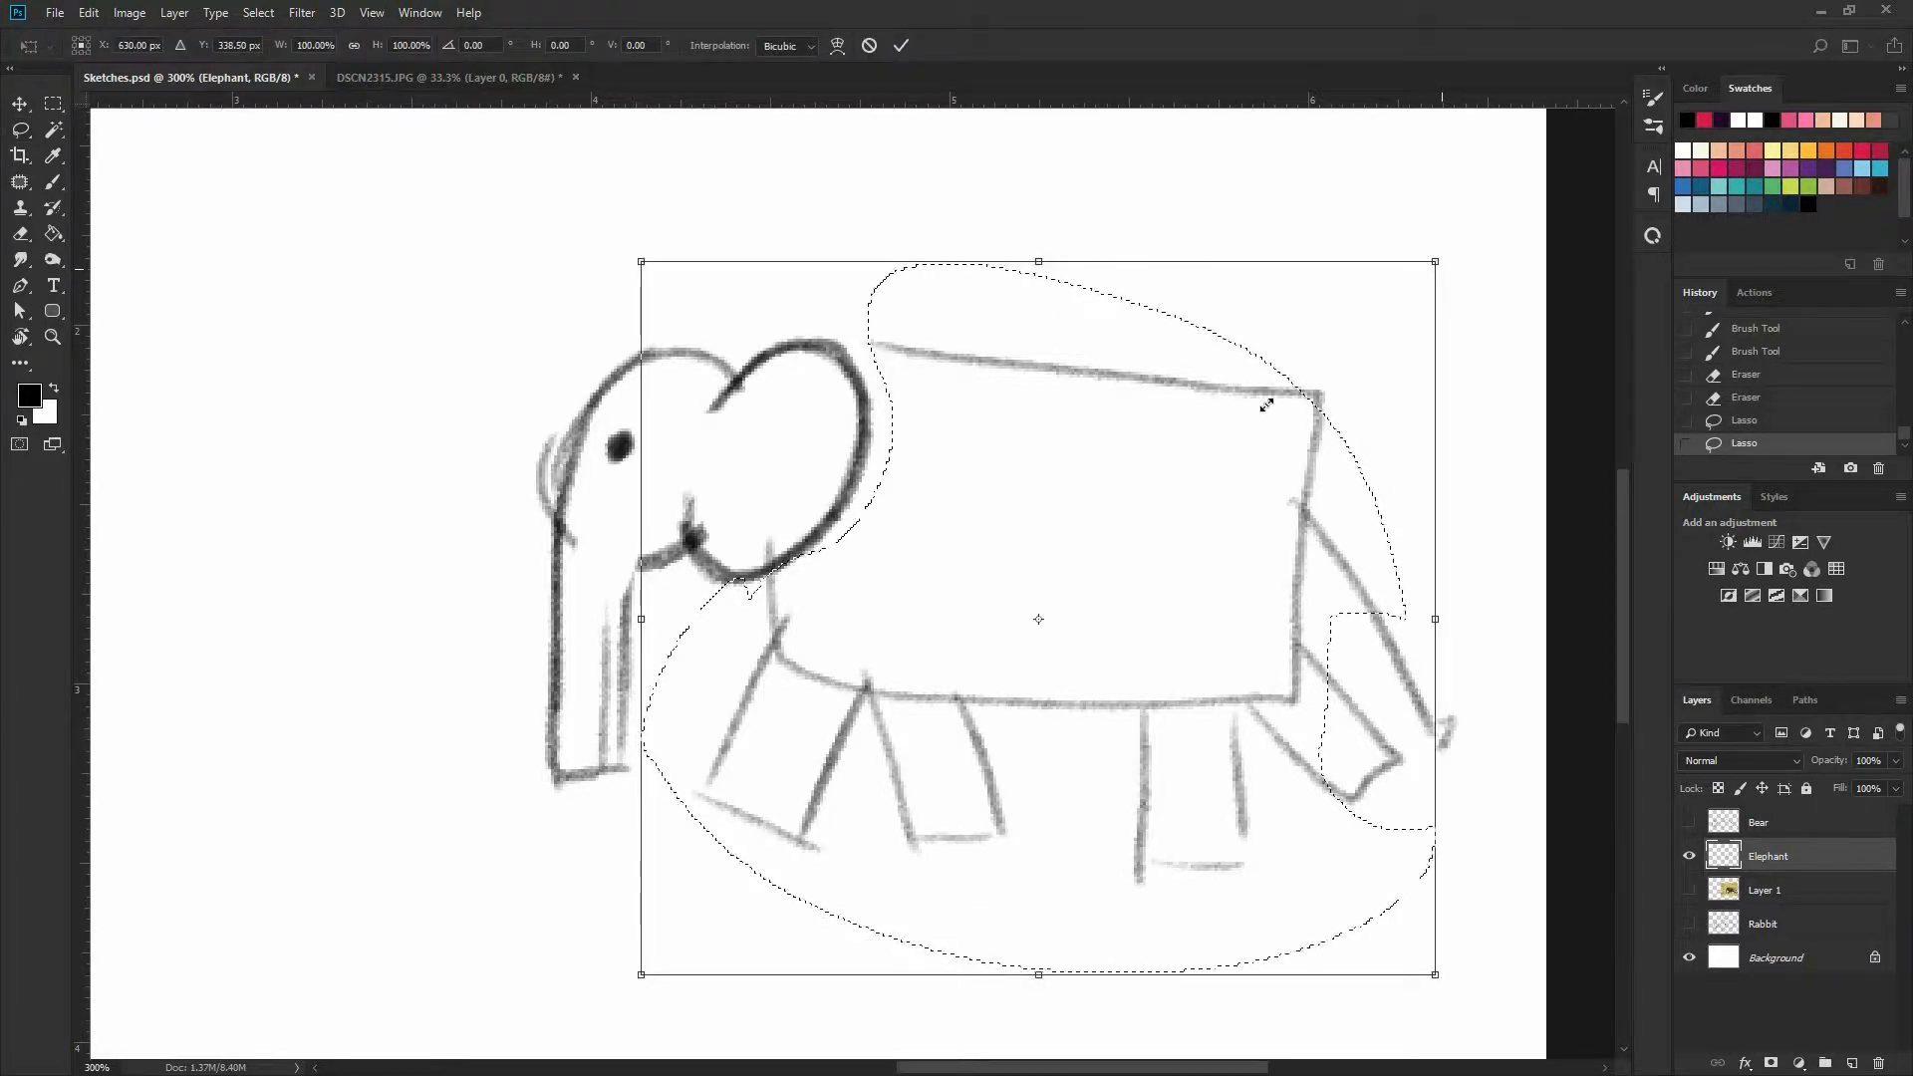
pyautogui.keyDown('alt'); pyautogui.moveTo(1440, 265); pyautogui.dragTo(1226, 450); pyautogui.keyUp('alt')
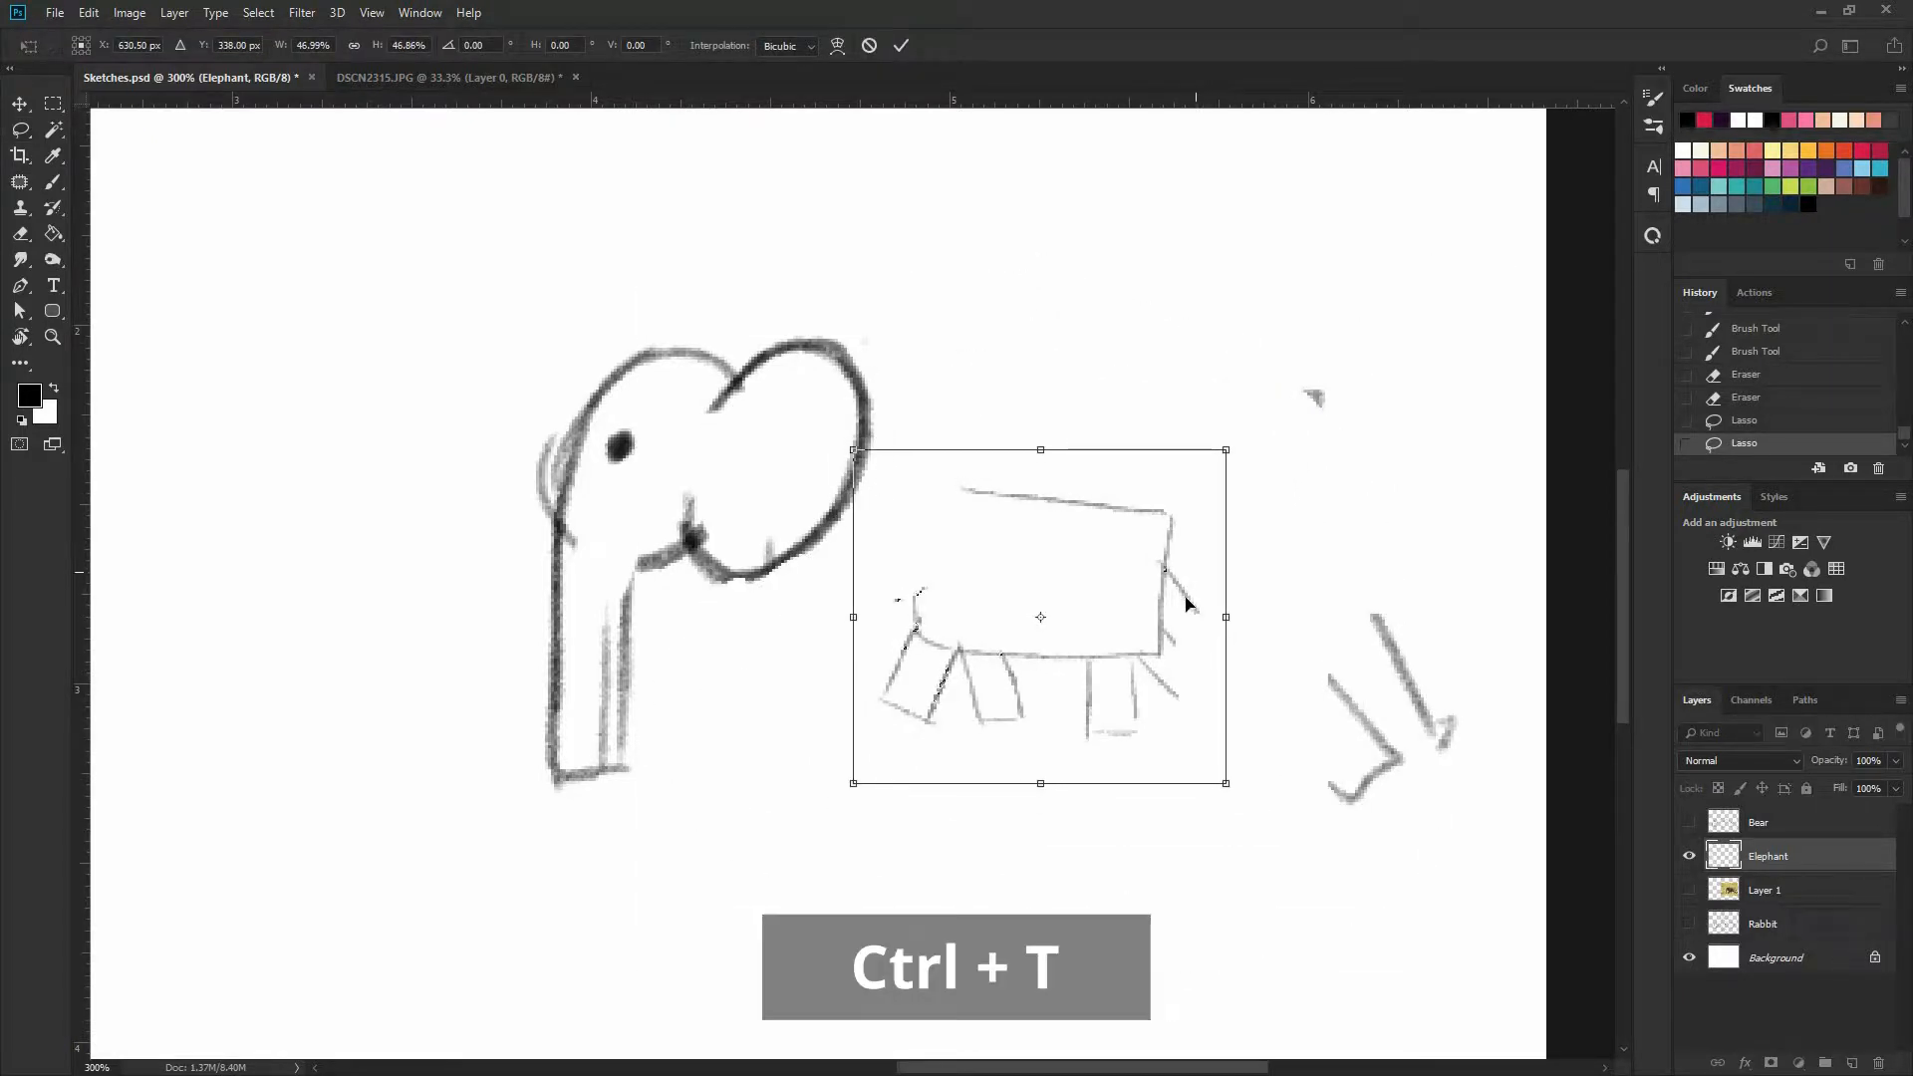
pyautogui.press('Escape')
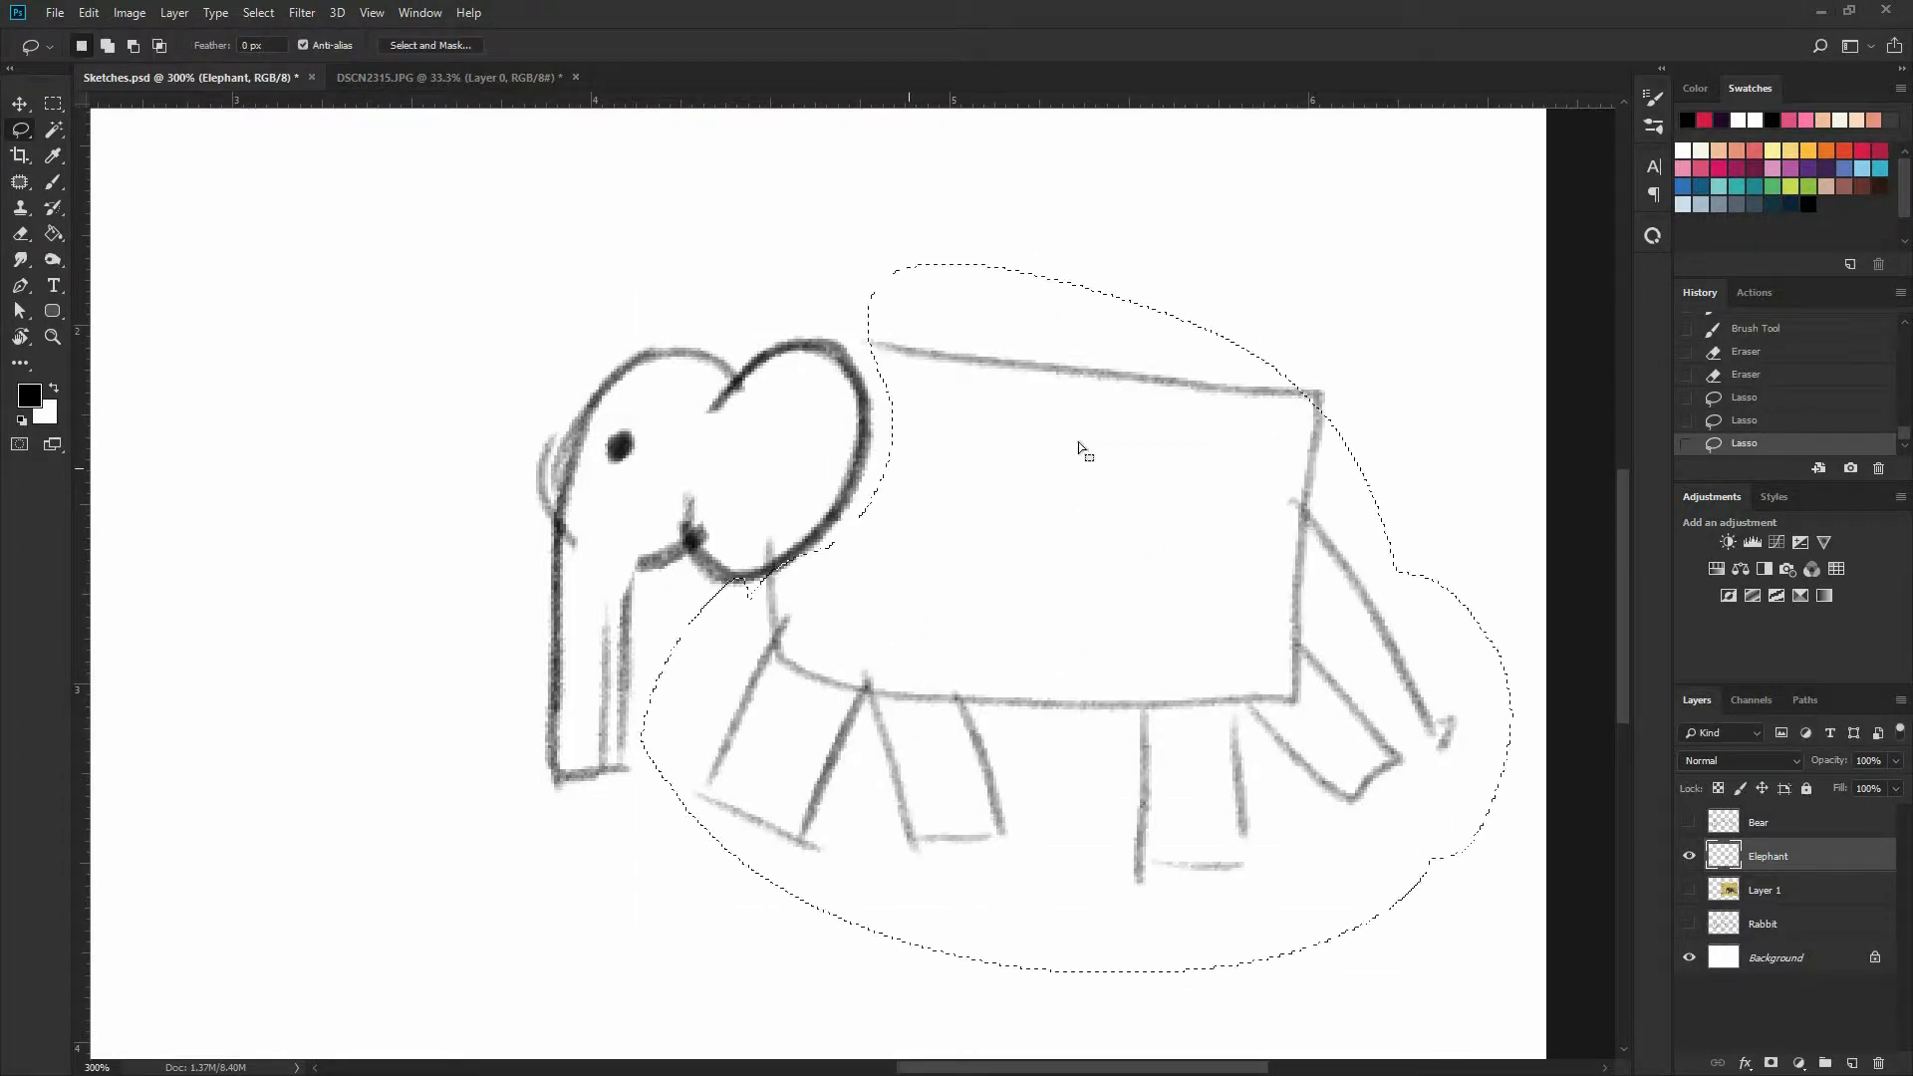
# Shrink the selected body, legs and tail to about half size and place them against the ear, then deselect
pyautogui.hotkey('ctrl', 't')
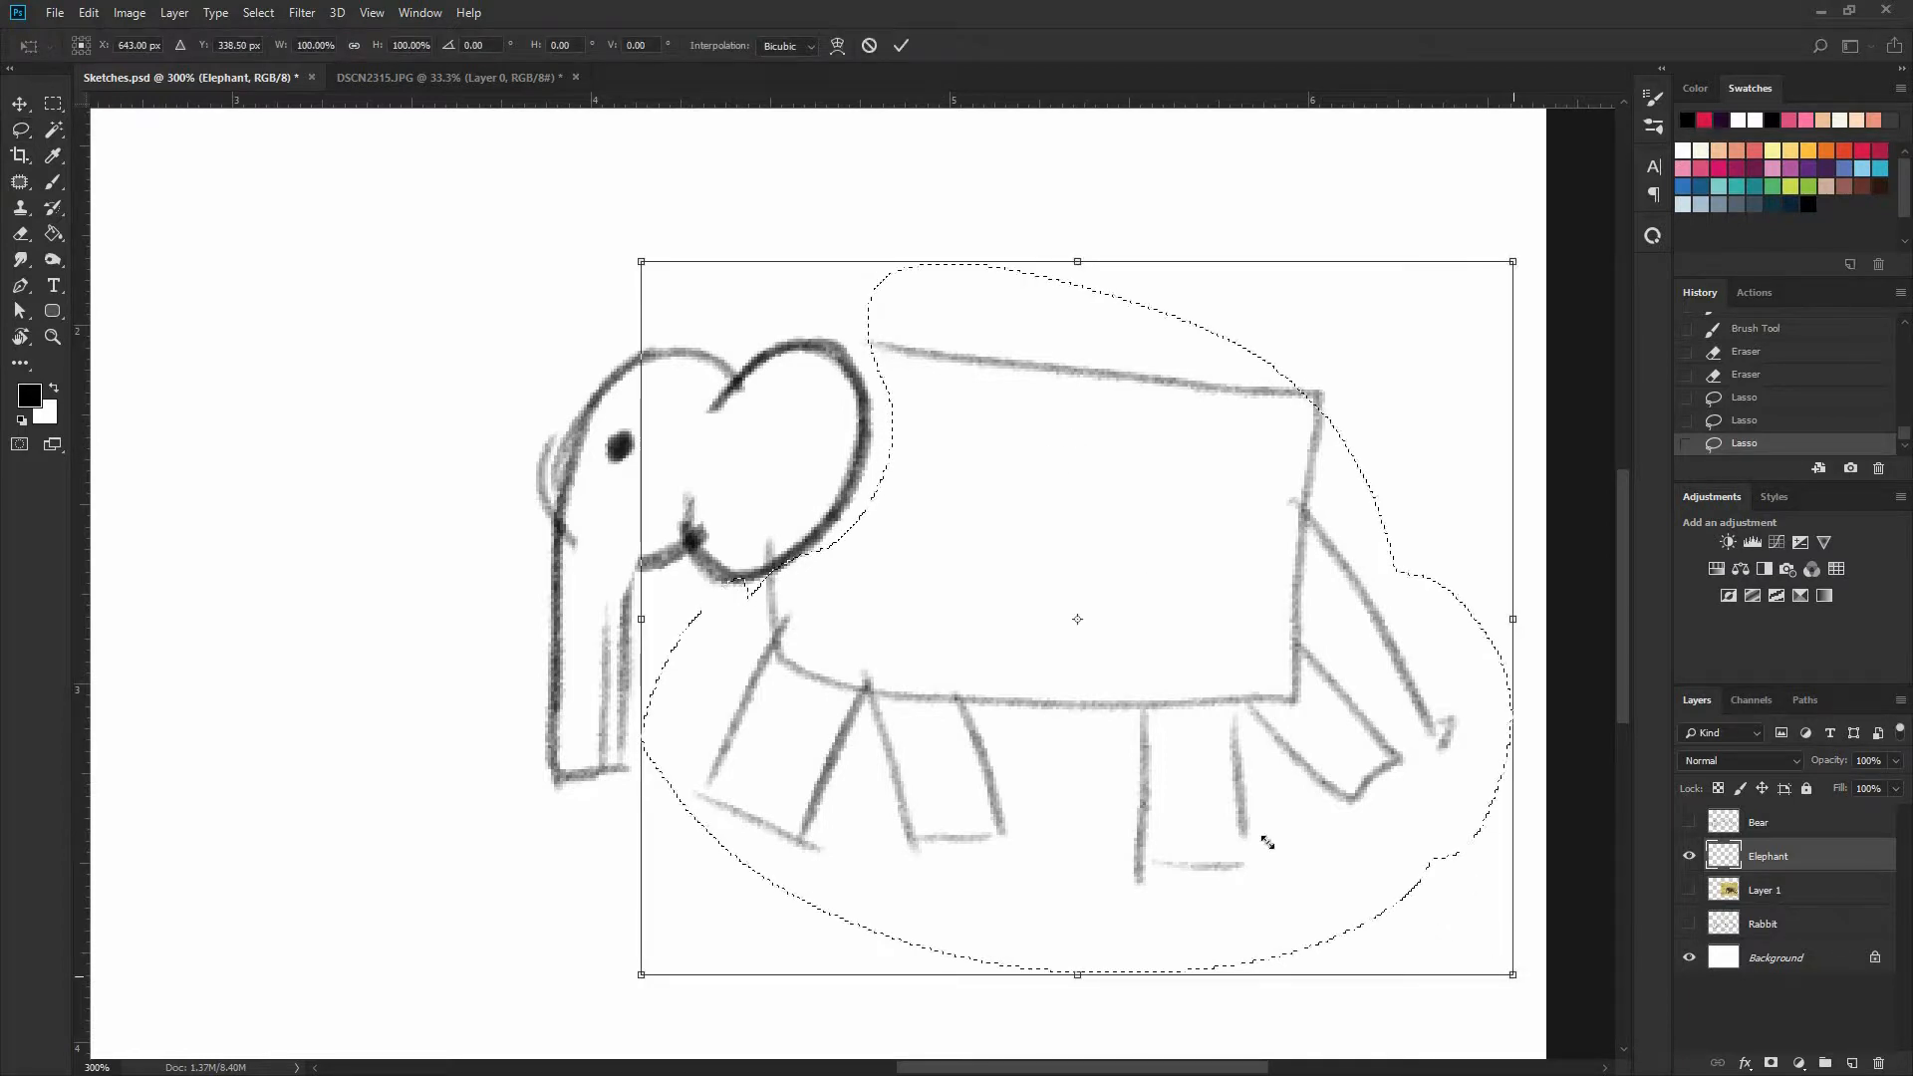
pyautogui.moveTo(1512, 974); pyautogui.dragTo(1044, 592)
pyautogui.moveTo(941, 464); pyautogui.dragTo(1013, 656)
pyautogui.moveTo(1153, 436); pyautogui.dragTo(1156, 446)
pyautogui.press('Return')
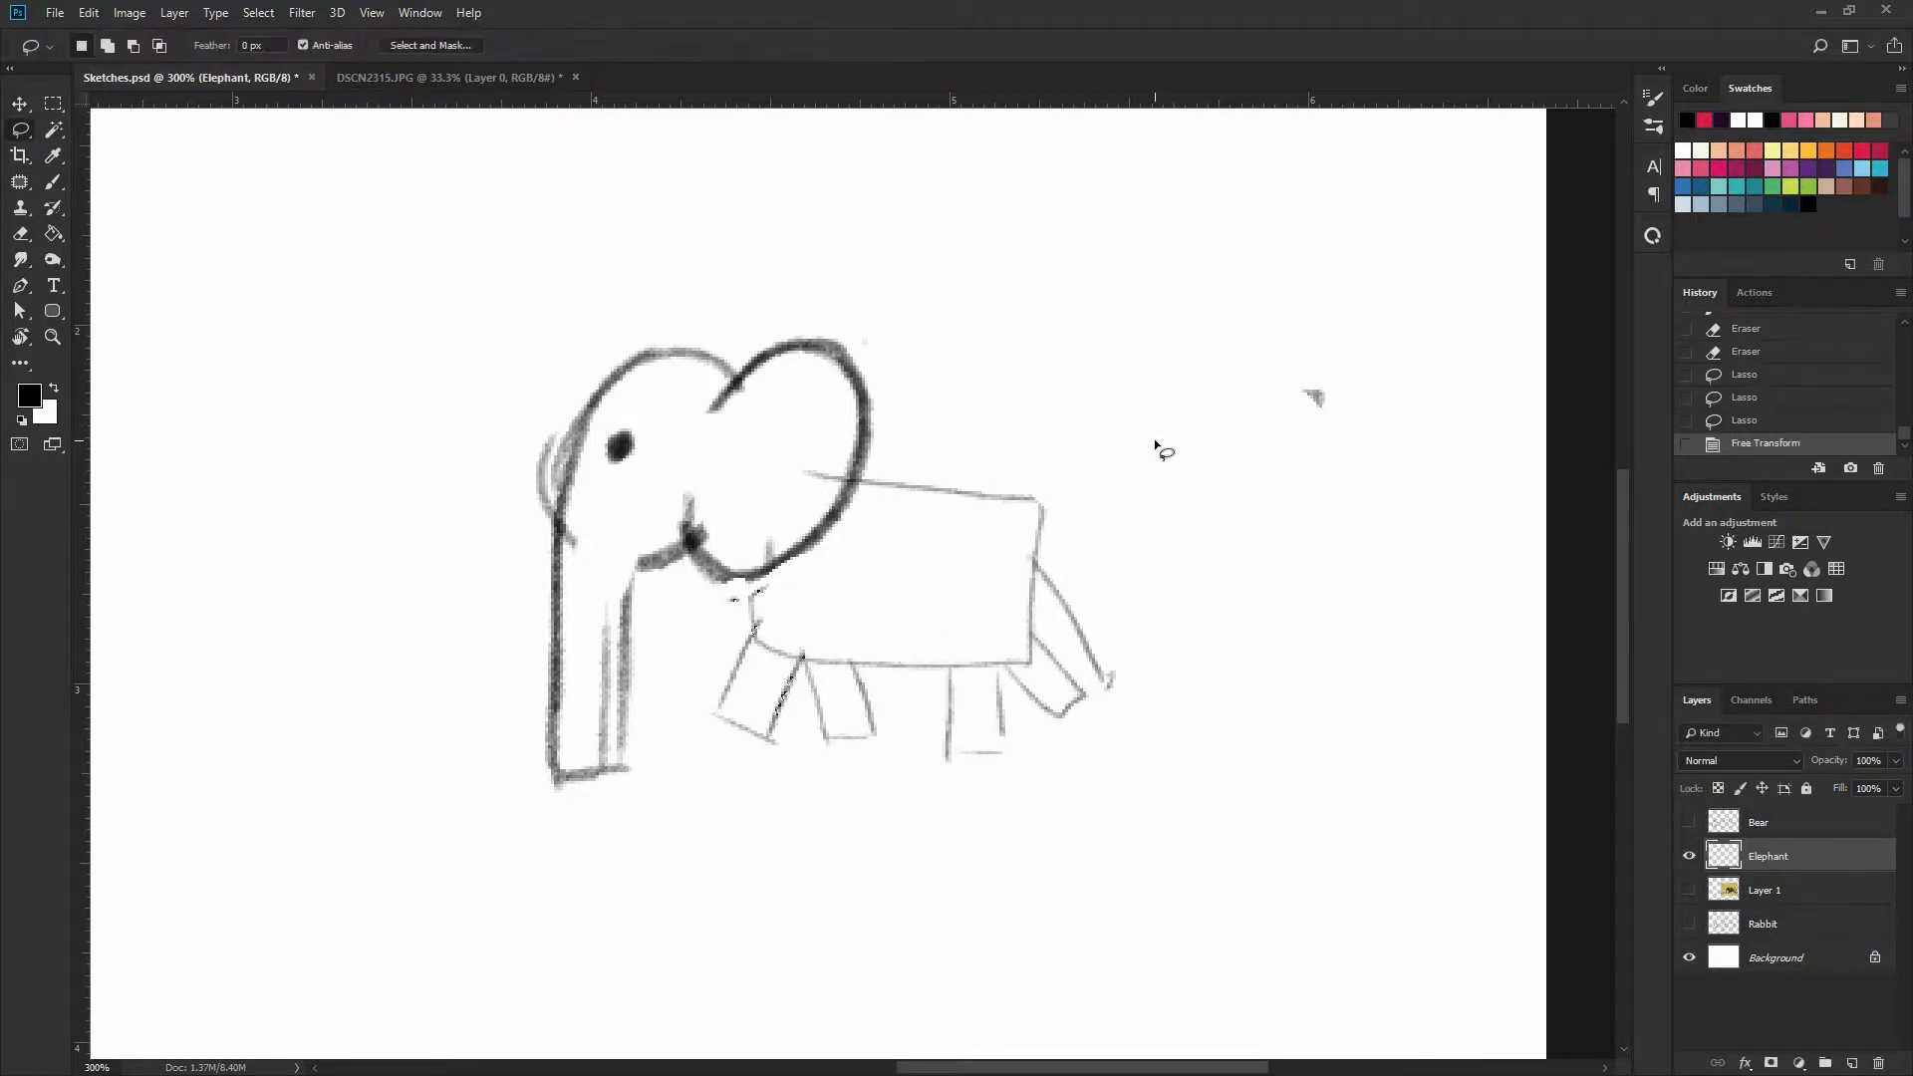
# Deselect, darken the trunk and chin outlines with the Brush, and close the trunk with a new, higher end line
pyautogui.hotkey('ctrl', '+')
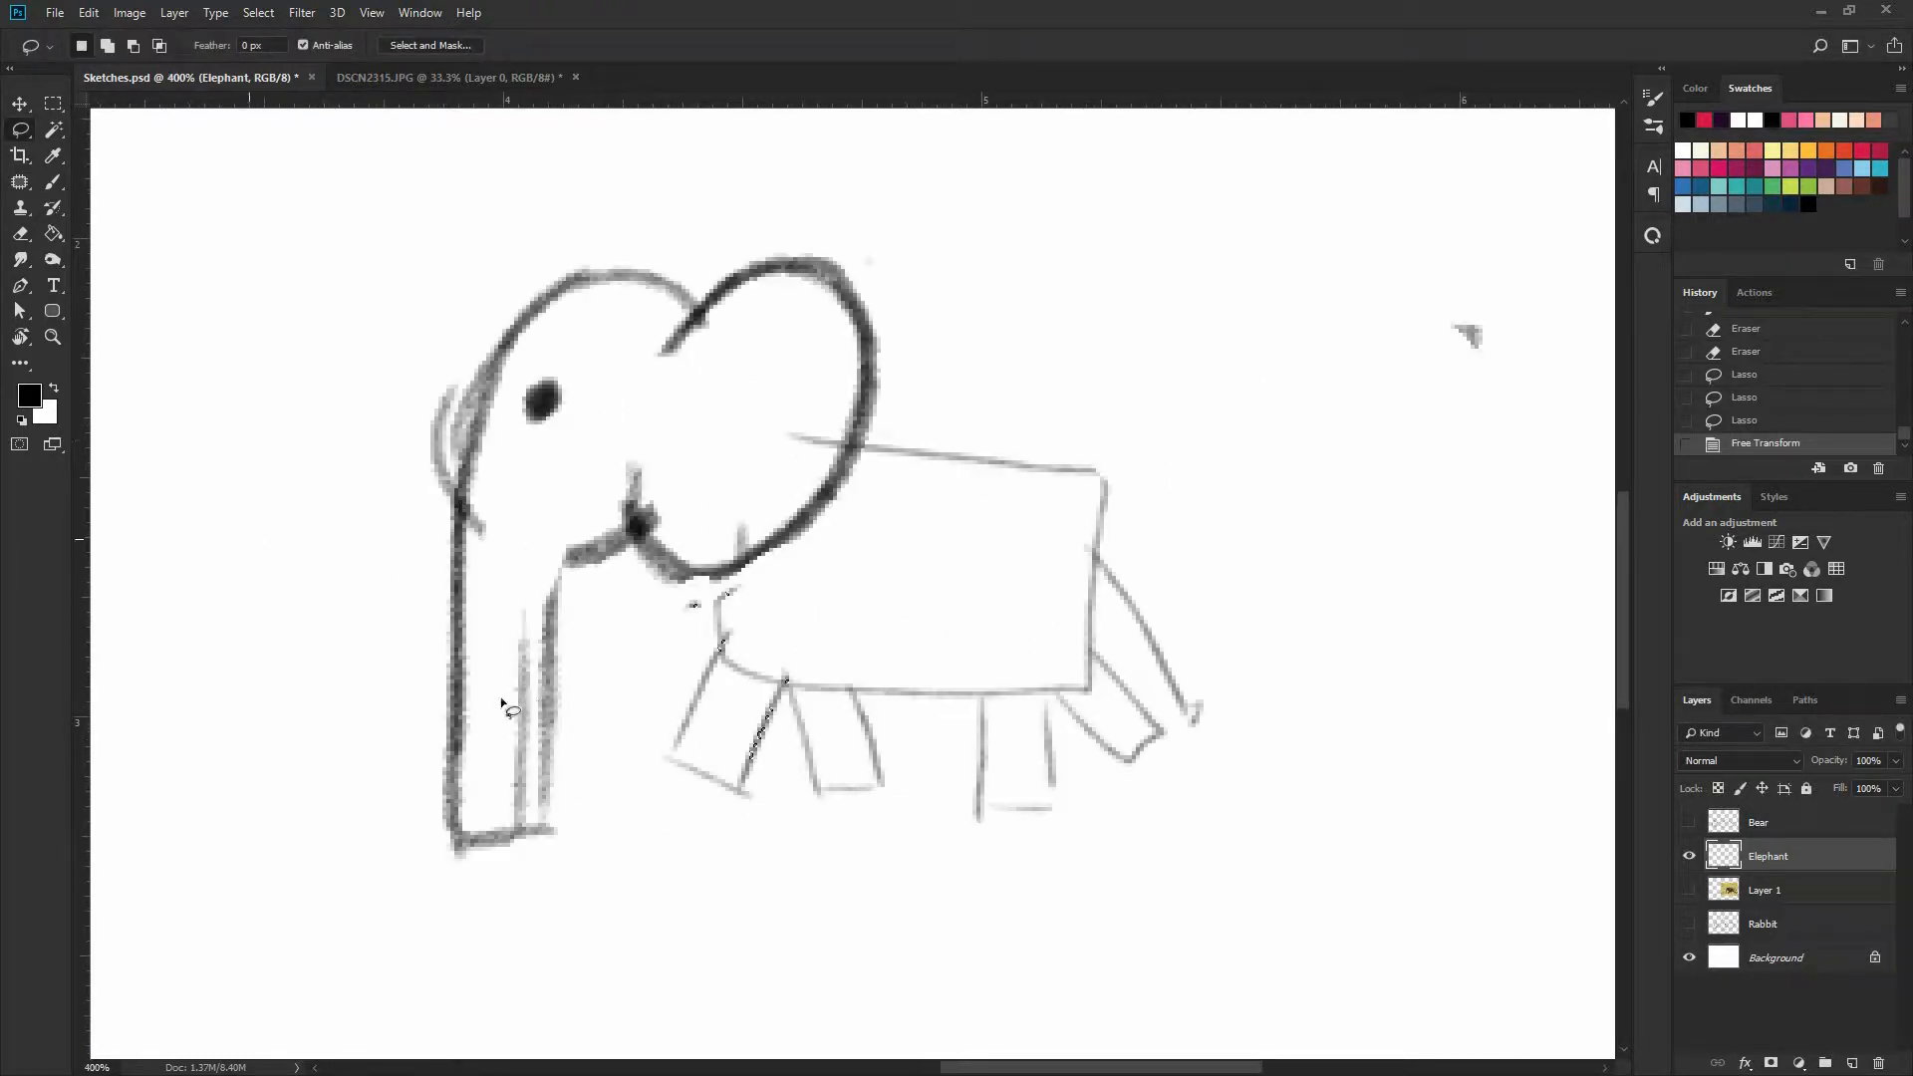
pyautogui.press('b')
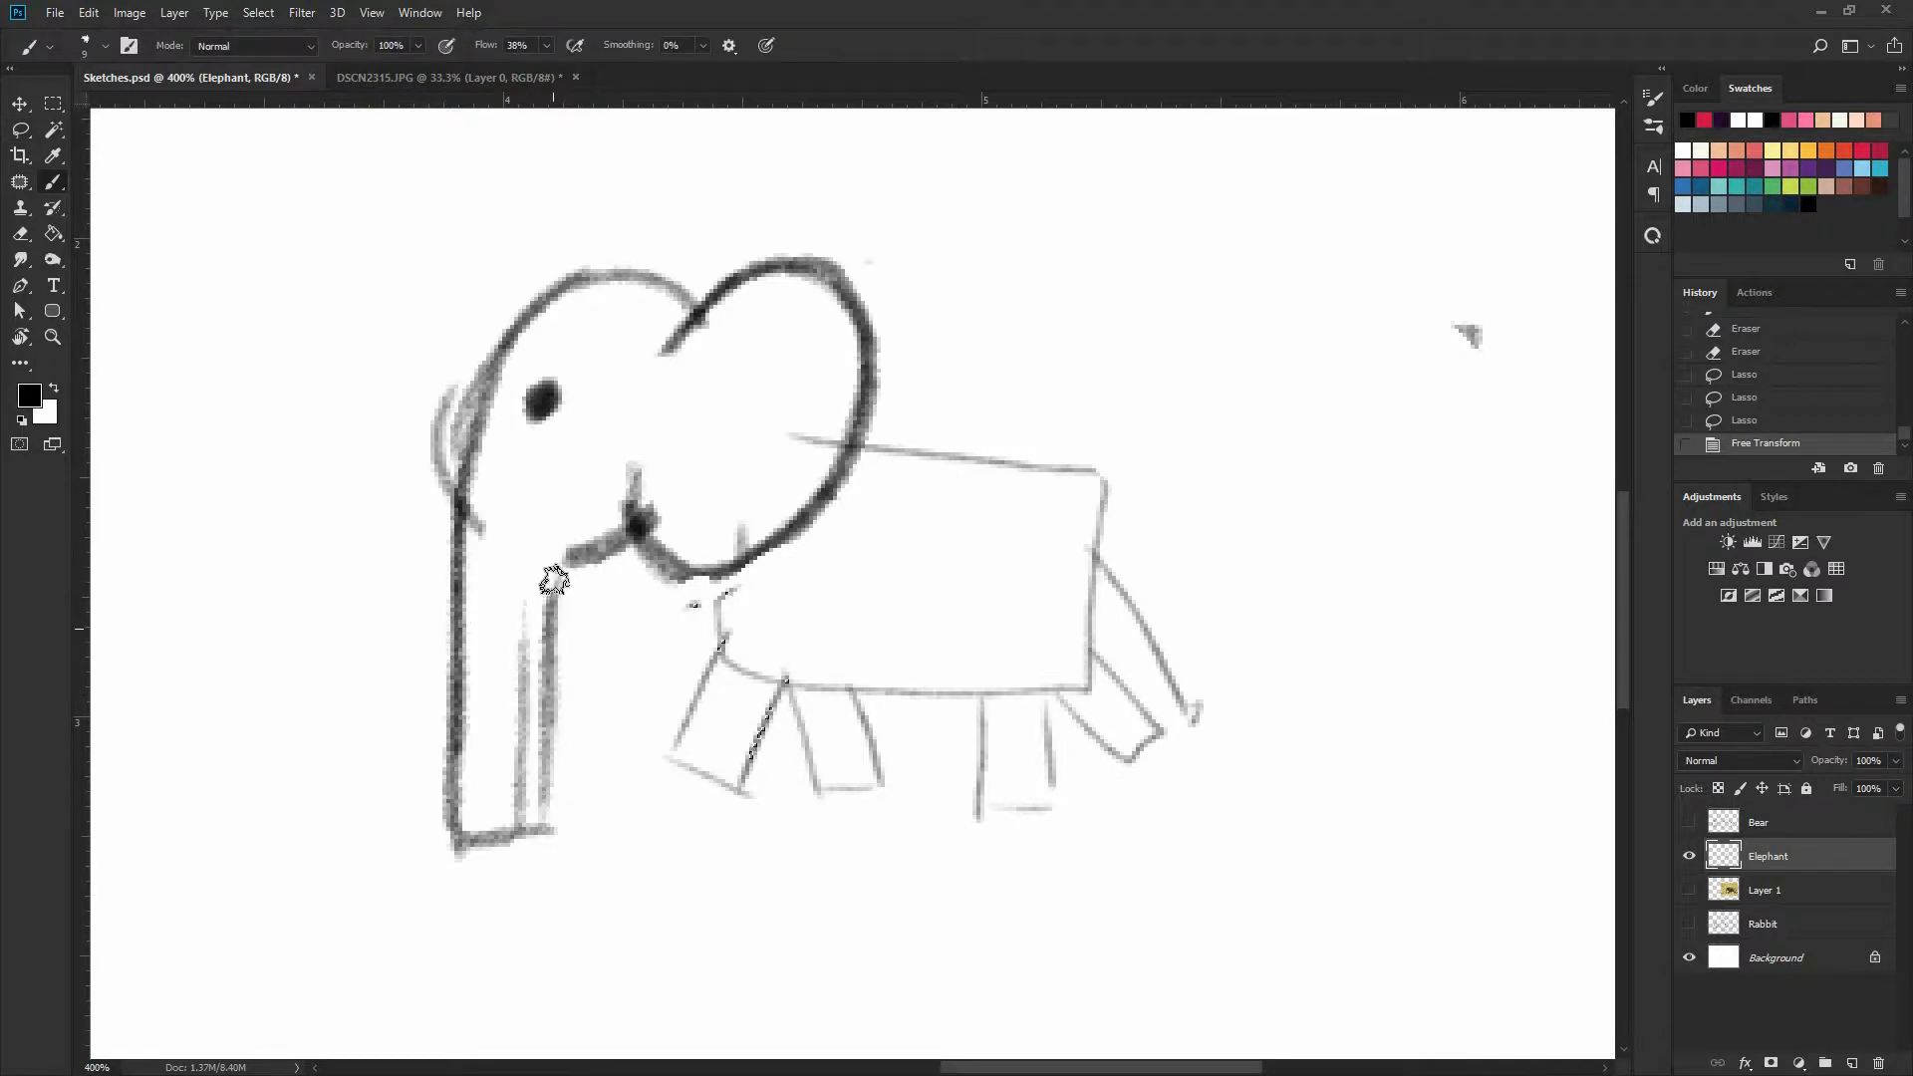
pyautogui.moveTo(1319, 758)
pyautogui.mouseDown()
pyautogui.moveTo(469, 580)
pyautogui.moveTo(533, 688)
pyautogui.moveTo(536, 560)
pyautogui.moveTo(359, 474)
pyautogui.moveTo(468, 618)
pyautogui.moveTo(593, 600)
pyautogui.moveTo(737, 678)
pyautogui.mouseUp()
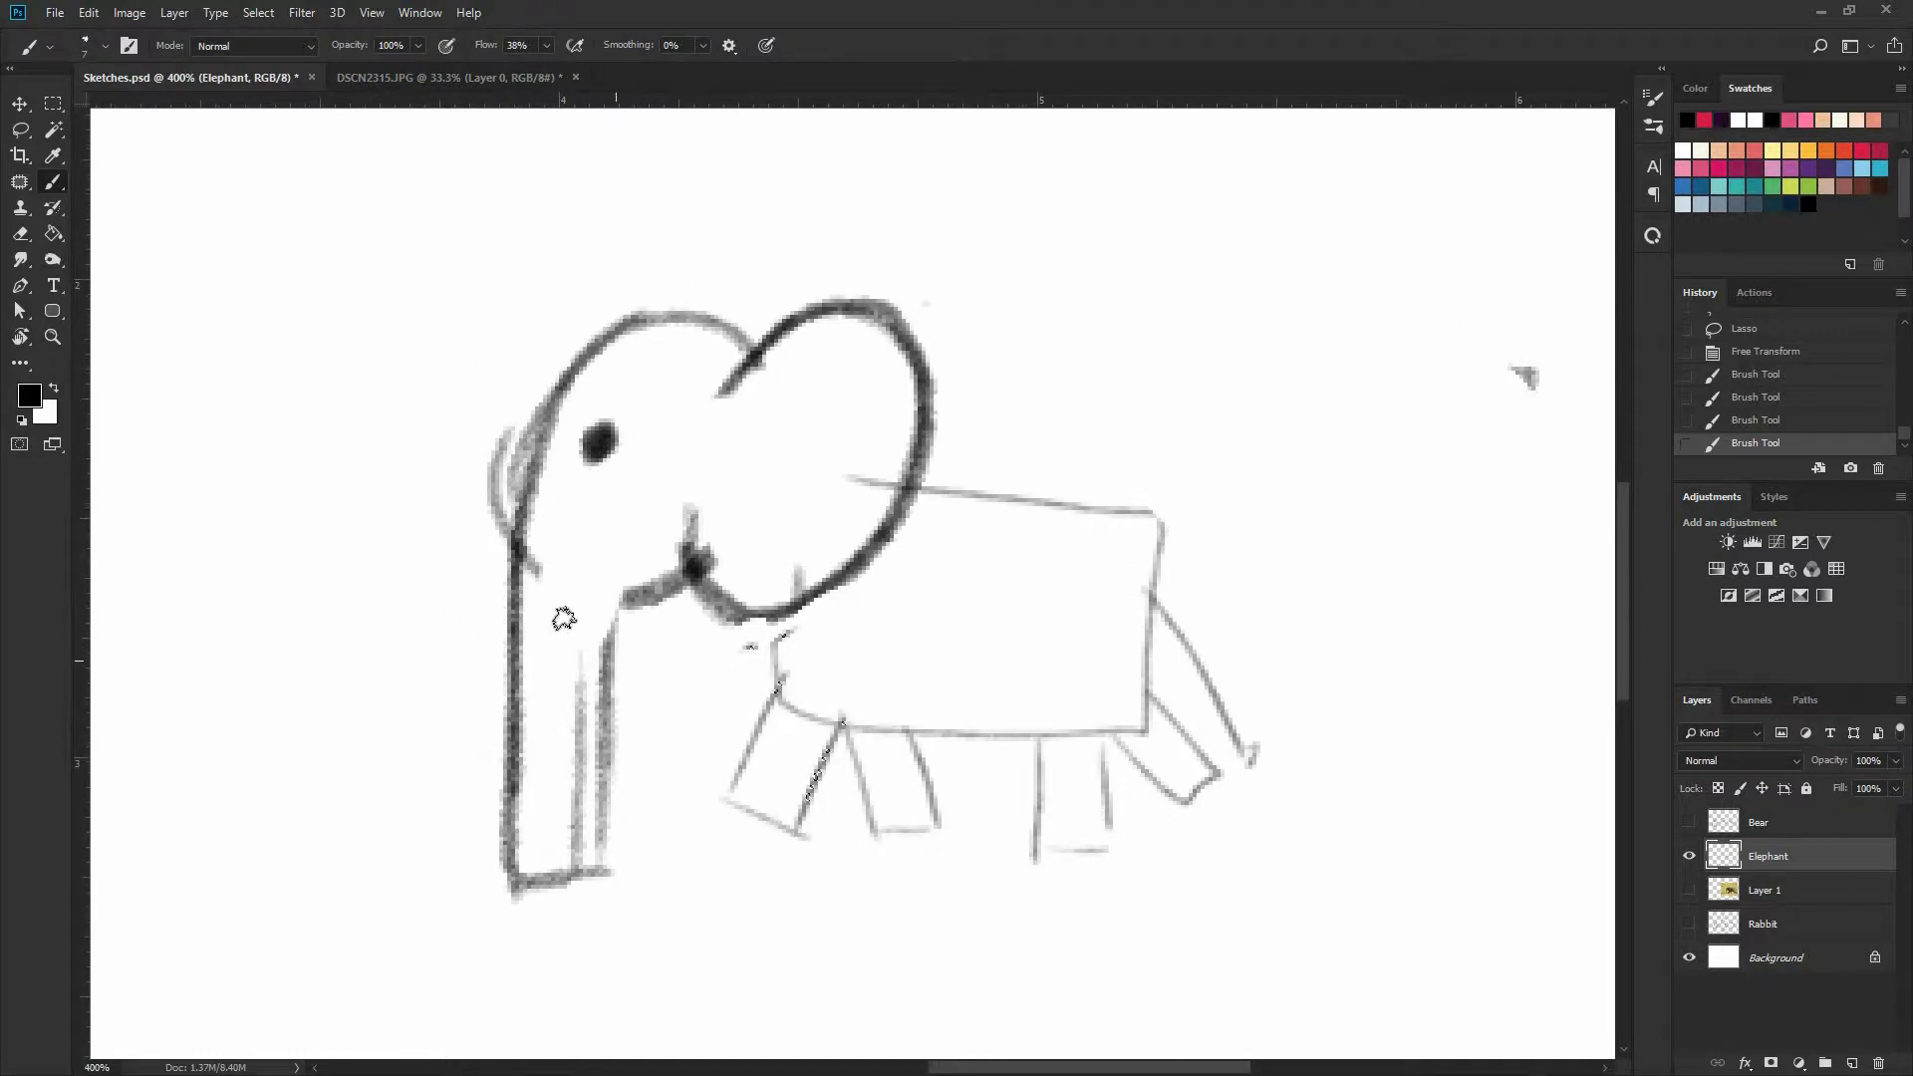
pyautogui.hotkey('ctrl', 'd')
pyautogui.moveTo(516, 753)
pyautogui.mouseDown()
pyautogui.moveTo(609, 767)
pyautogui.moveTo(608, 630)
pyautogui.moveTo(609, 670)
pyautogui.moveTo(625, 598)
pyautogui.moveTo(690, 565)
pyautogui.mouseUp()
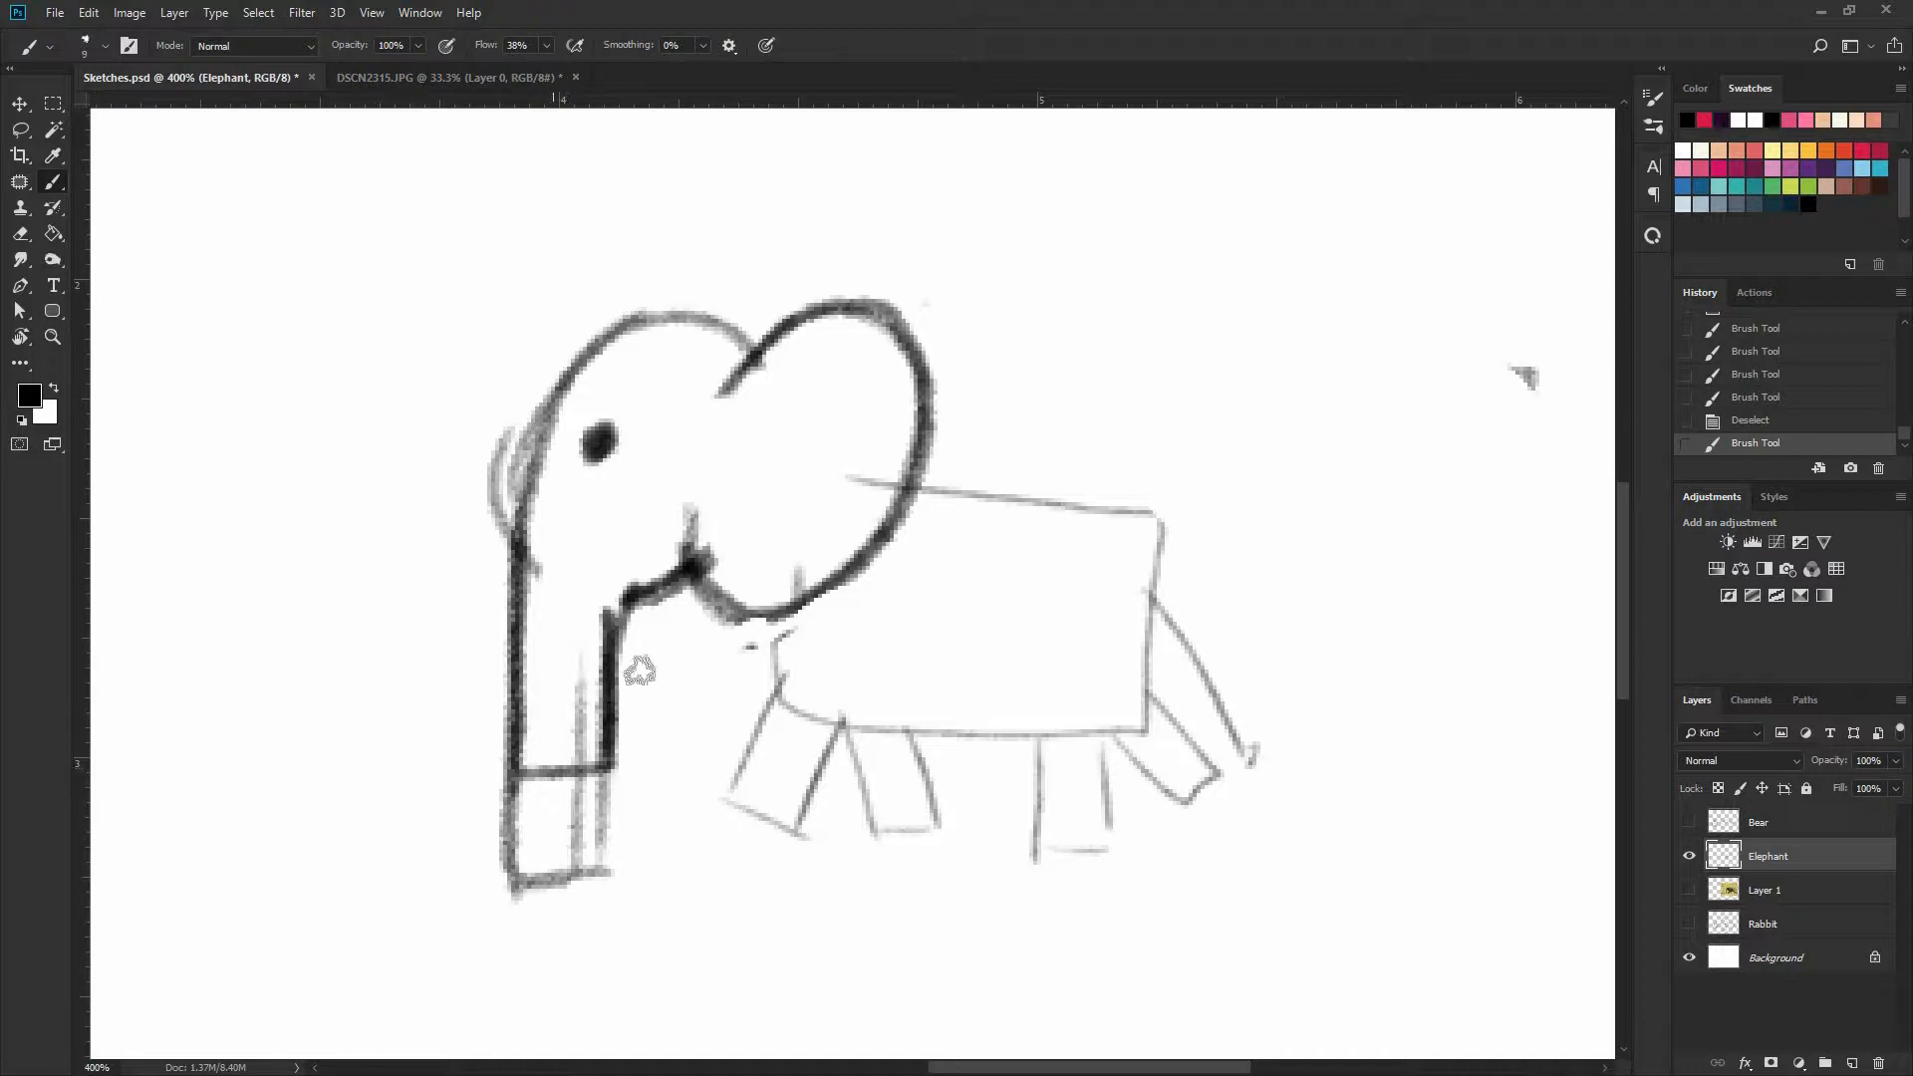
# Darken the outlines of the body's belly, back and rump, and redraw the near hind leg wider
pyautogui.moveTo(778, 677); pyautogui.dragTo(1146, 732)
pyautogui.moveTo(917, 490); pyautogui.dragTo(1156, 515)
pyautogui.moveTo(1161, 518); pyautogui.dragTo(1142, 737)
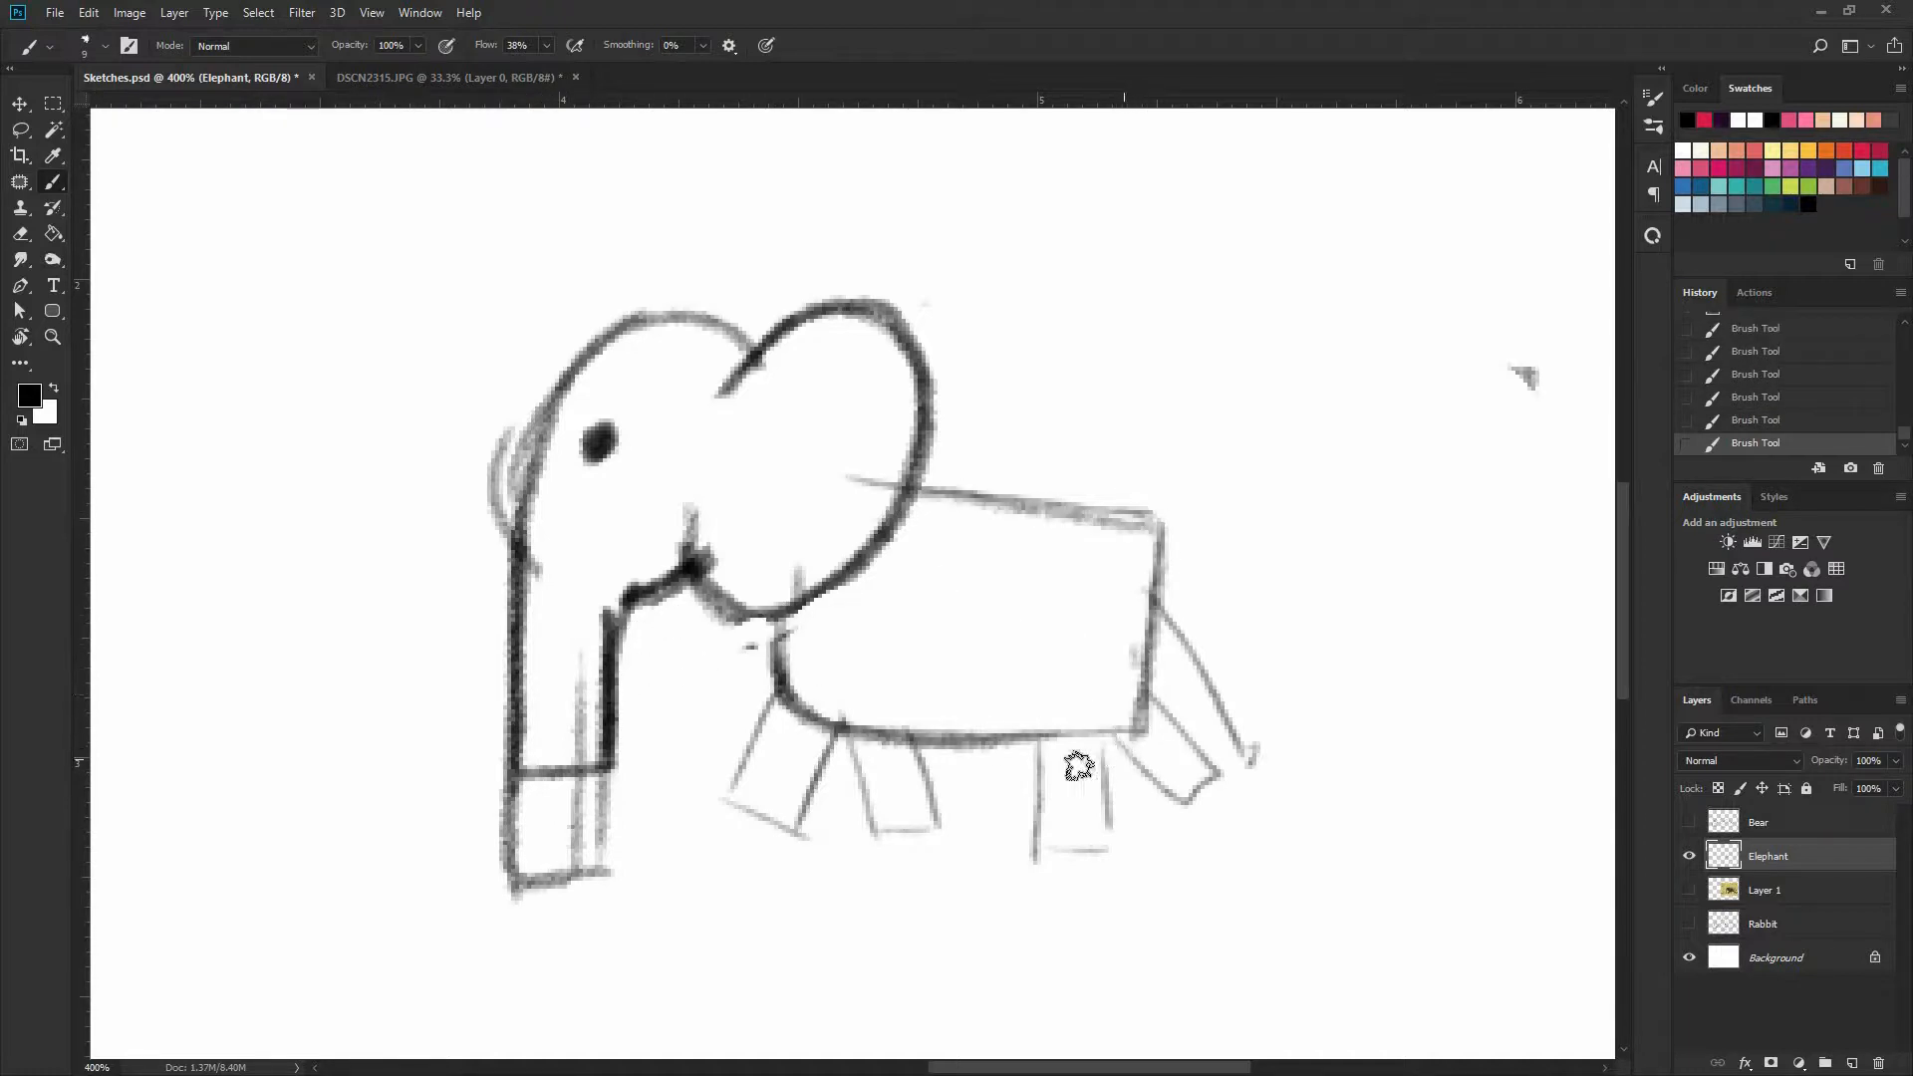
pyautogui.moveTo(1044, 699); pyautogui.dragTo(1038, 858)
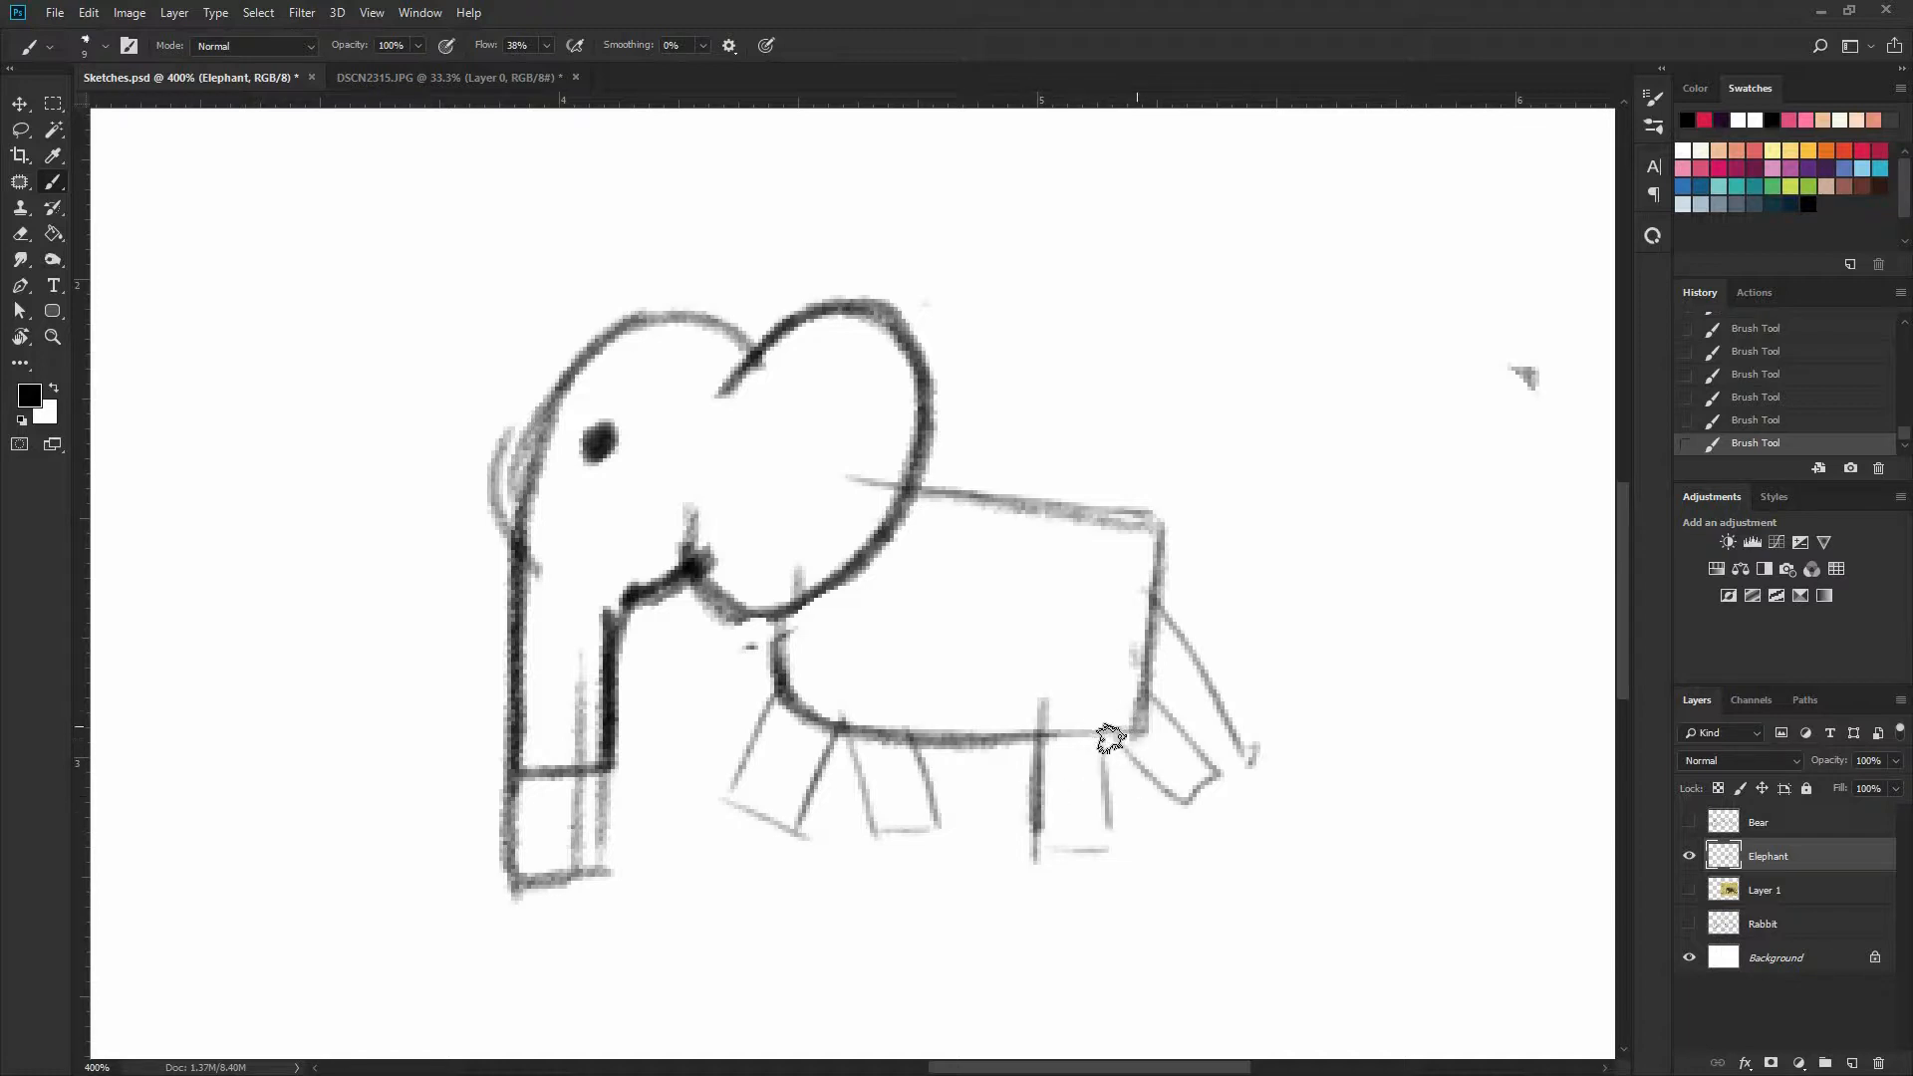
pyautogui.moveTo(1039, 763); pyautogui.dragTo(1128, 825)
pyautogui.moveTo(1145, 701); pyautogui.dragTo(1124, 831)
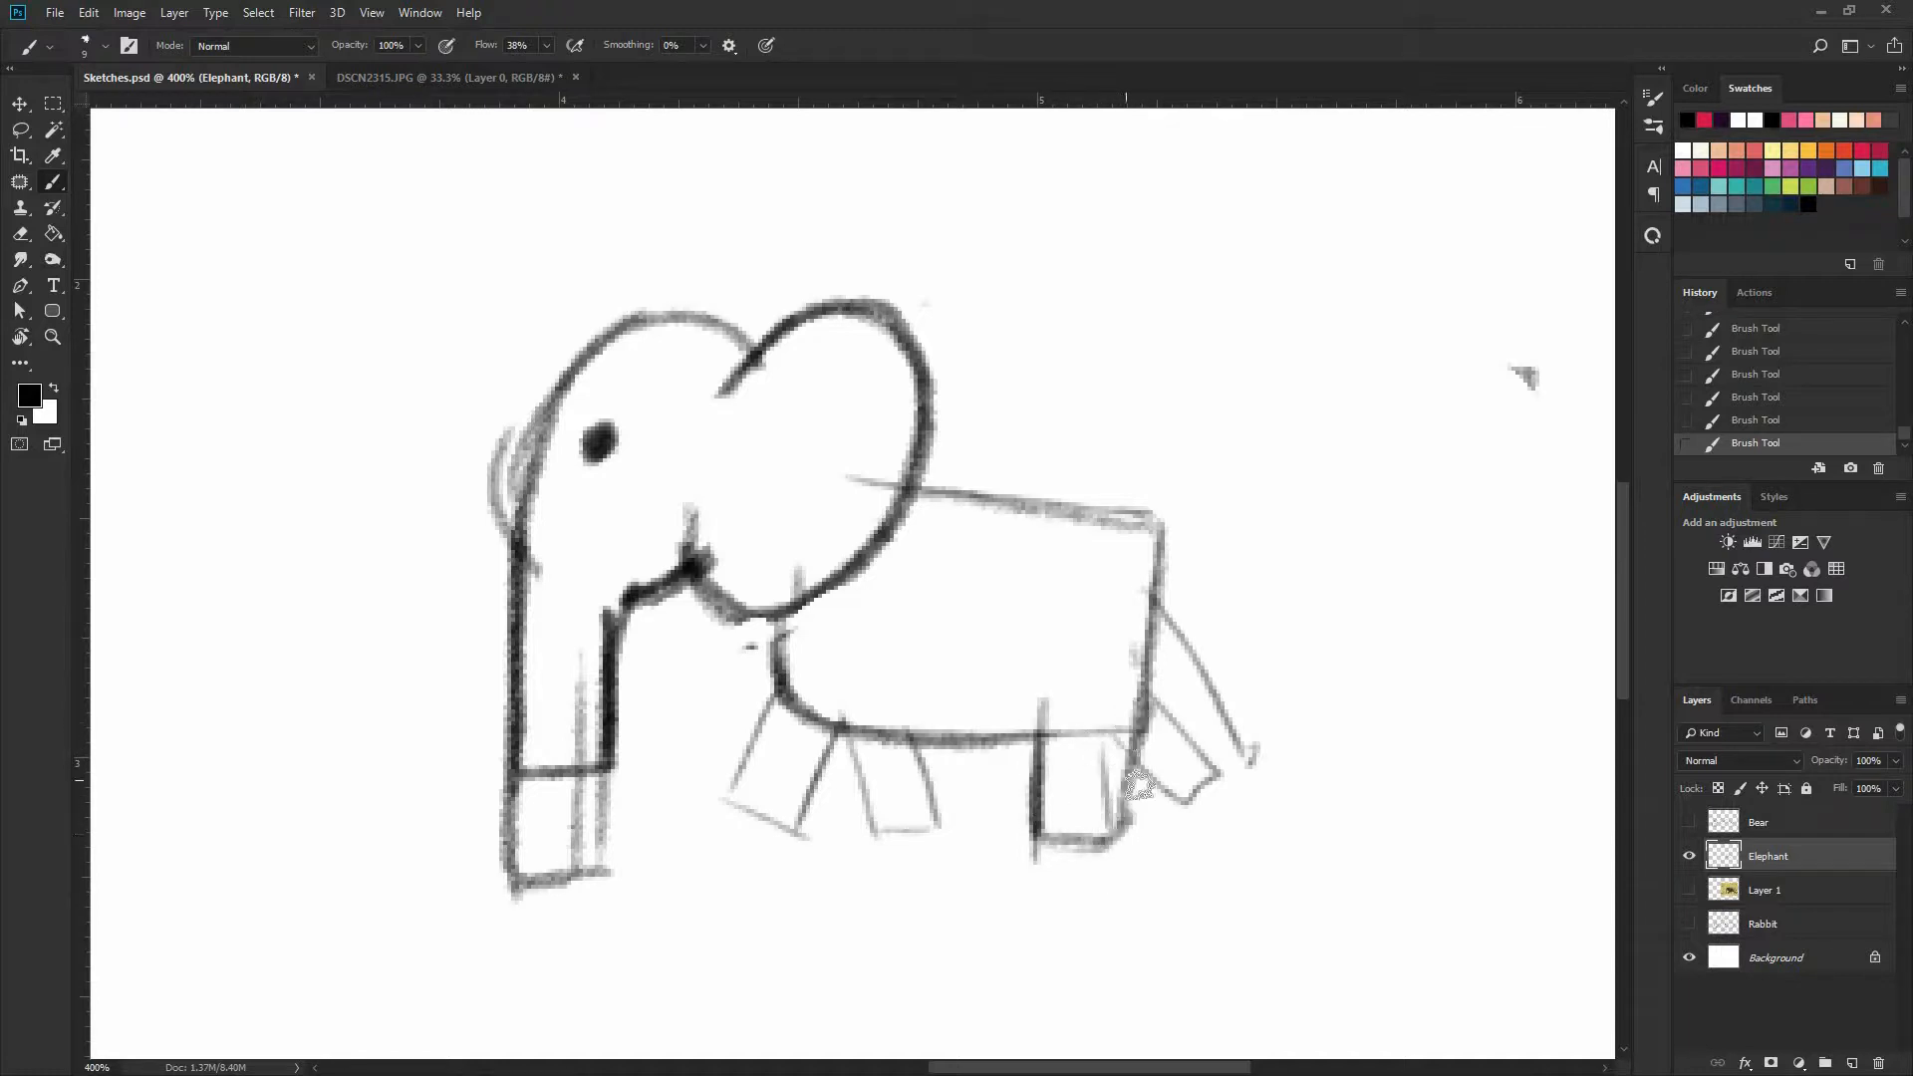
# Check the reference photo, hide it again, and redraw darker outlines for the far hind leg and both front legs
pyautogui.click(1689, 891)
pyautogui.click(1689, 891)
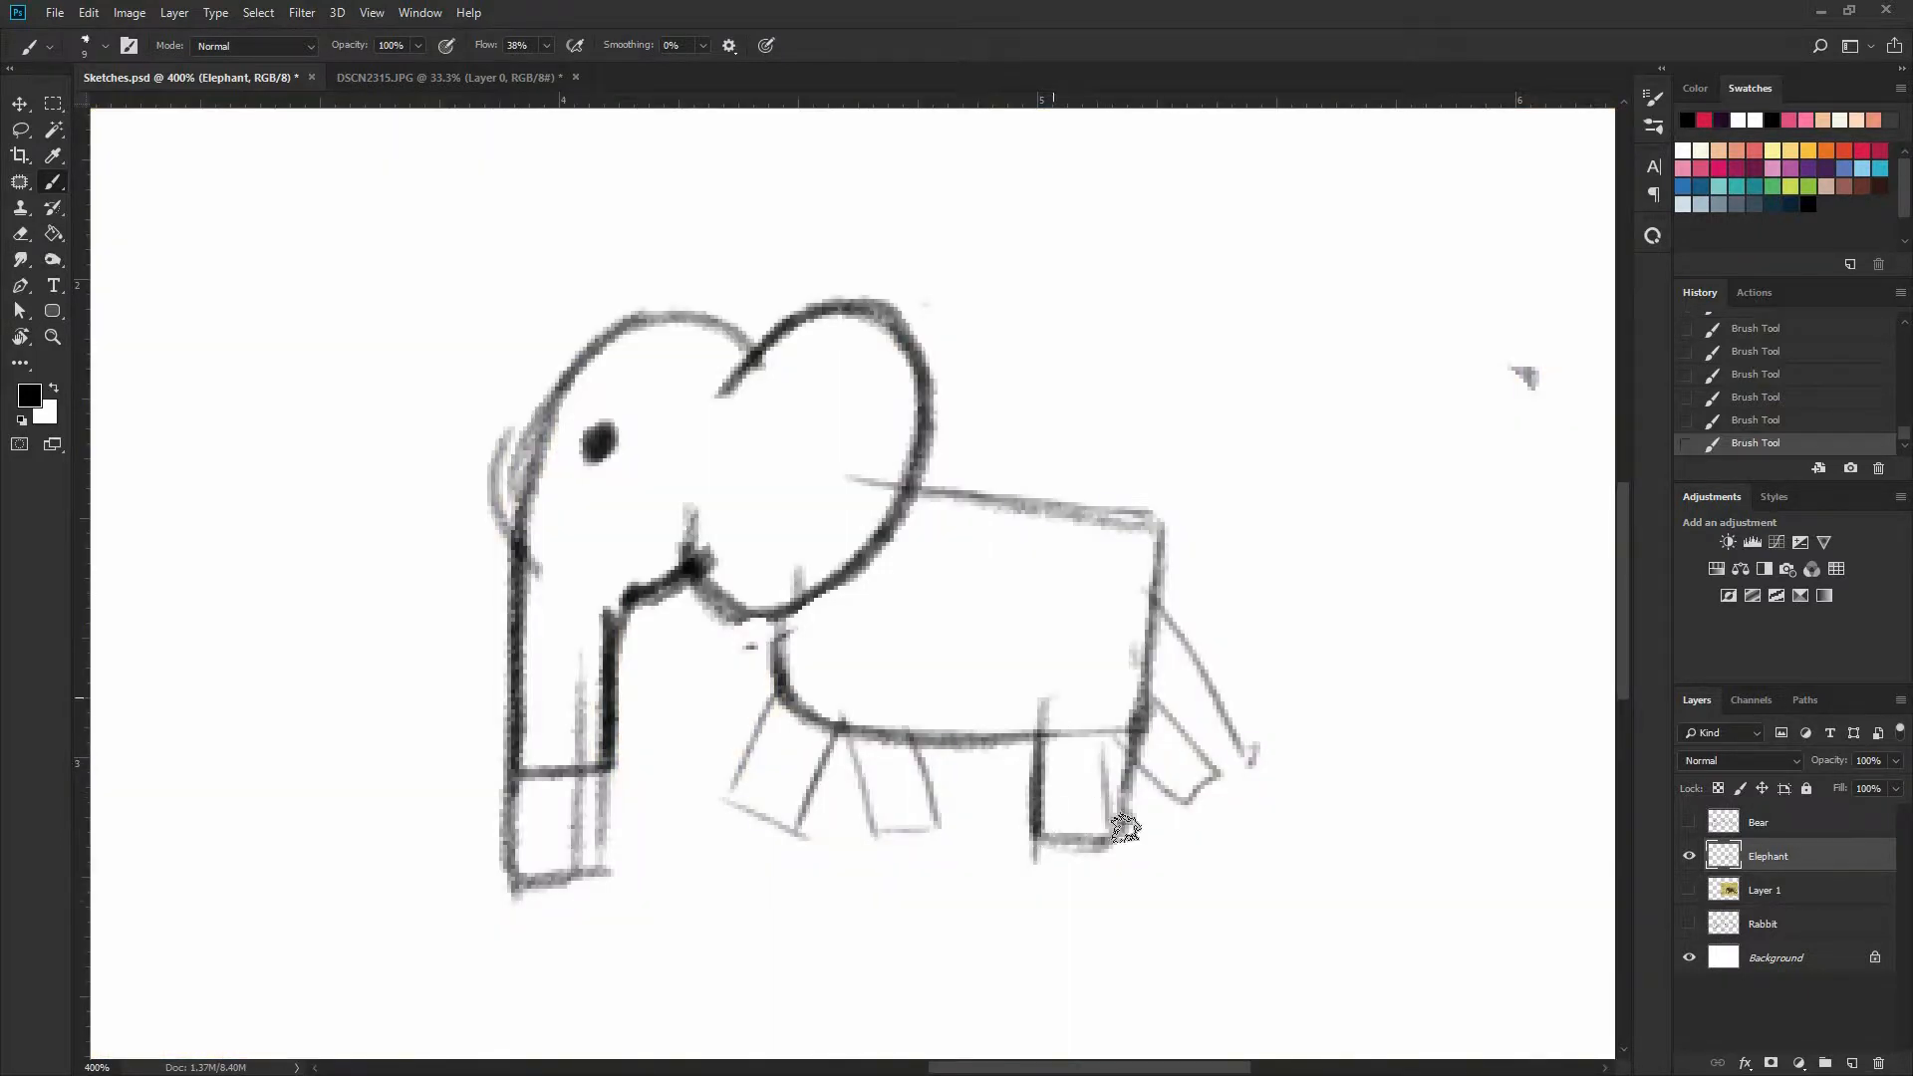
pyautogui.moveTo(1051, 699)
pyautogui.mouseDown()
pyautogui.moveTo(1127, 829)
pyautogui.moveTo(1143, 722)
pyautogui.moveTo(1174, 809)
pyautogui.moveTo(1214, 774)
pyautogui.mouseUp()
pyautogui.moveTo(1152, 695)
pyautogui.mouseDown()
pyautogui.moveTo(1216, 767)
pyautogui.moveTo(1200, 737)
pyautogui.mouseUp()
pyautogui.moveTo(831, 763); pyautogui.dragTo(798, 827)
pyautogui.moveTo(798, 827)
pyautogui.mouseDown()
pyautogui.moveTo(739, 795)
pyautogui.moveTo(781, 690)
pyautogui.moveTo(879, 816)
pyautogui.mouseUp()
pyautogui.moveTo(911, 735); pyautogui.dragTo(942, 788)
# Redraw the tail as a thicker shape and round off the corner between the back and the rump
pyautogui.moveTo(1156, 536); pyautogui.dragTo(1236, 707)
pyautogui.moveTo(913, 488)
pyautogui.mouseDown()
pyautogui.moveTo(1133, 526)
pyautogui.moveTo(1160, 656)
pyautogui.mouseUp()
pyautogui.moveTo(1158, 602); pyautogui.dragTo(1143, 685)
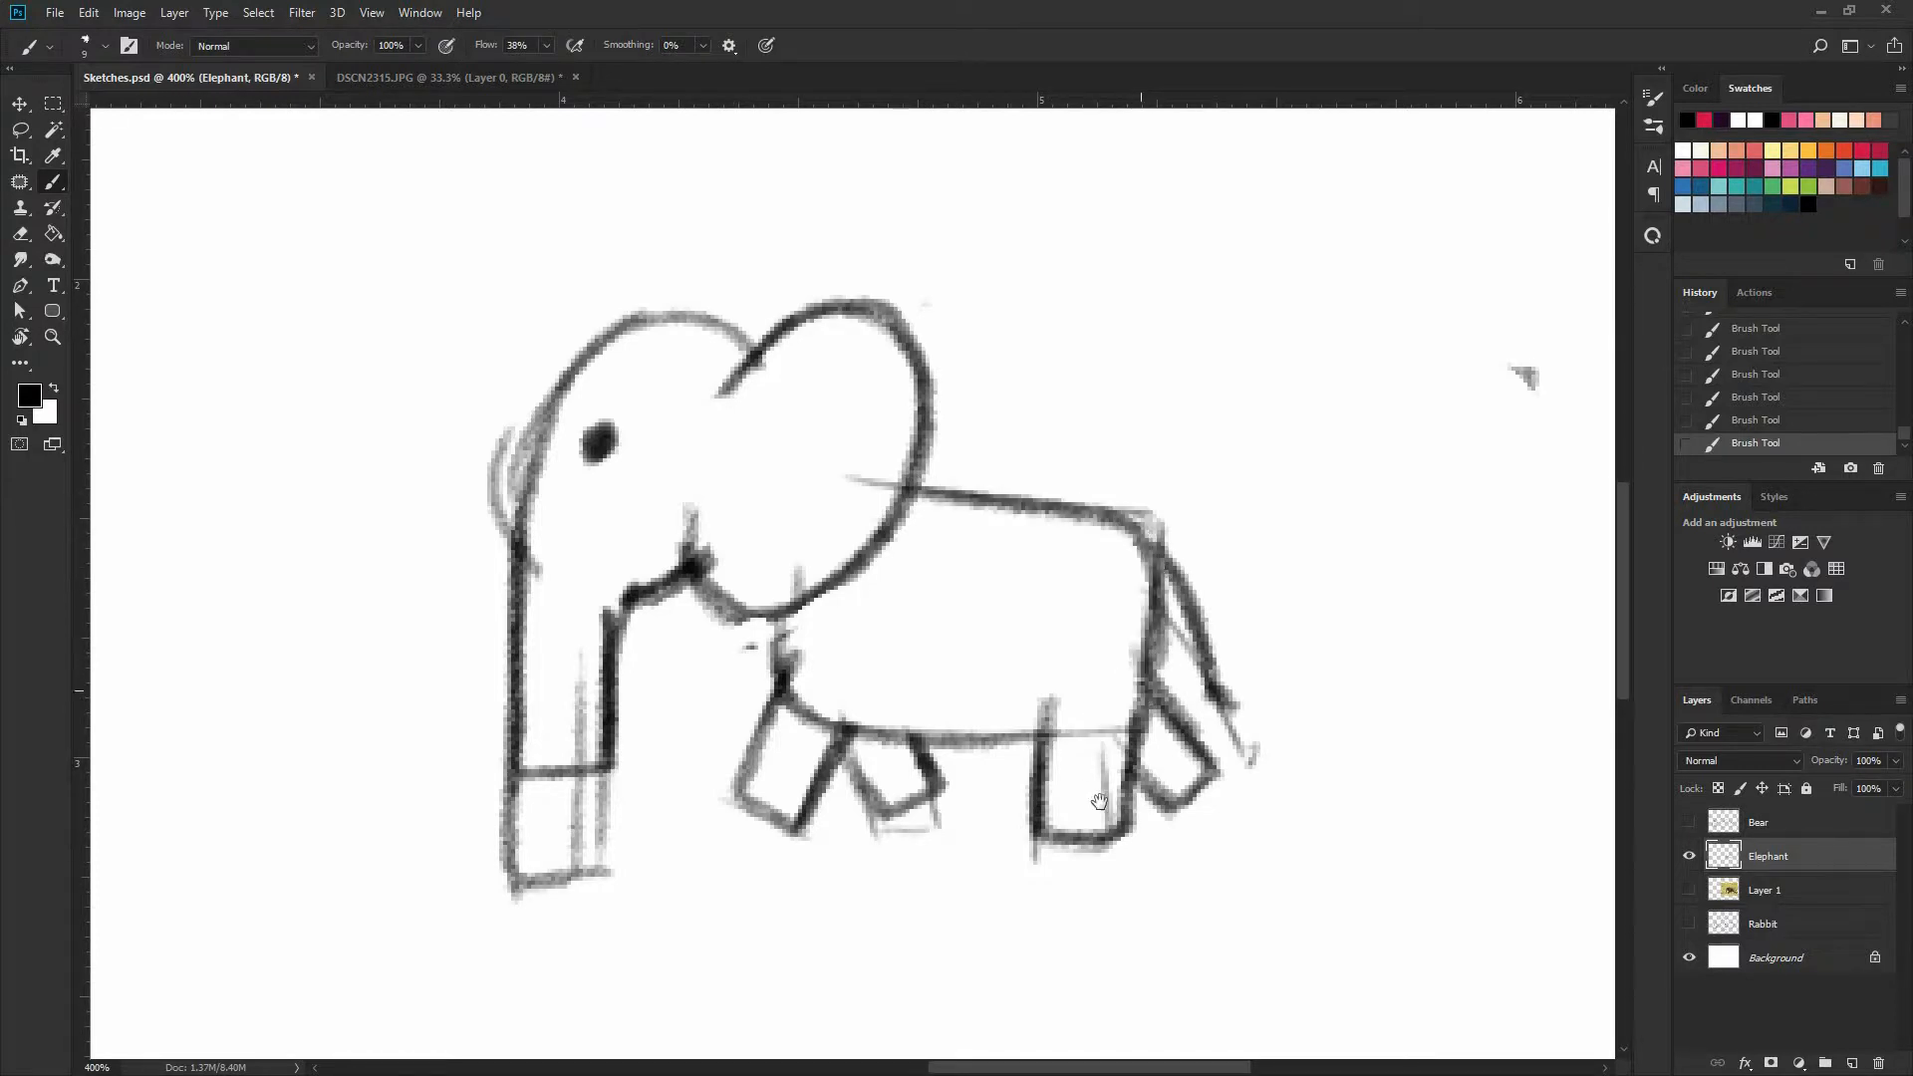
# Erase the excess trunk below its new end line and the stray sketch lines in front of the forehead
pyautogui.moveTo(531, 851)
pyautogui.mouseDown()
pyautogui.moveTo(700, 828)
pyautogui.moveTo(740, 765)
pyautogui.moveTo(698, 753)
pyautogui.mouseUp()
pyautogui.press('e')
pyautogui.moveTo(650, 559)
pyautogui.mouseDown()
pyautogui.moveTo(678, 558)
pyautogui.moveTo(677, 760)
pyautogui.mouseUp()
pyautogui.hotkey('ctrl', '-')
pyautogui.hotkey('ctrl', '-')
pyautogui.hotkey('ctrl', '-')
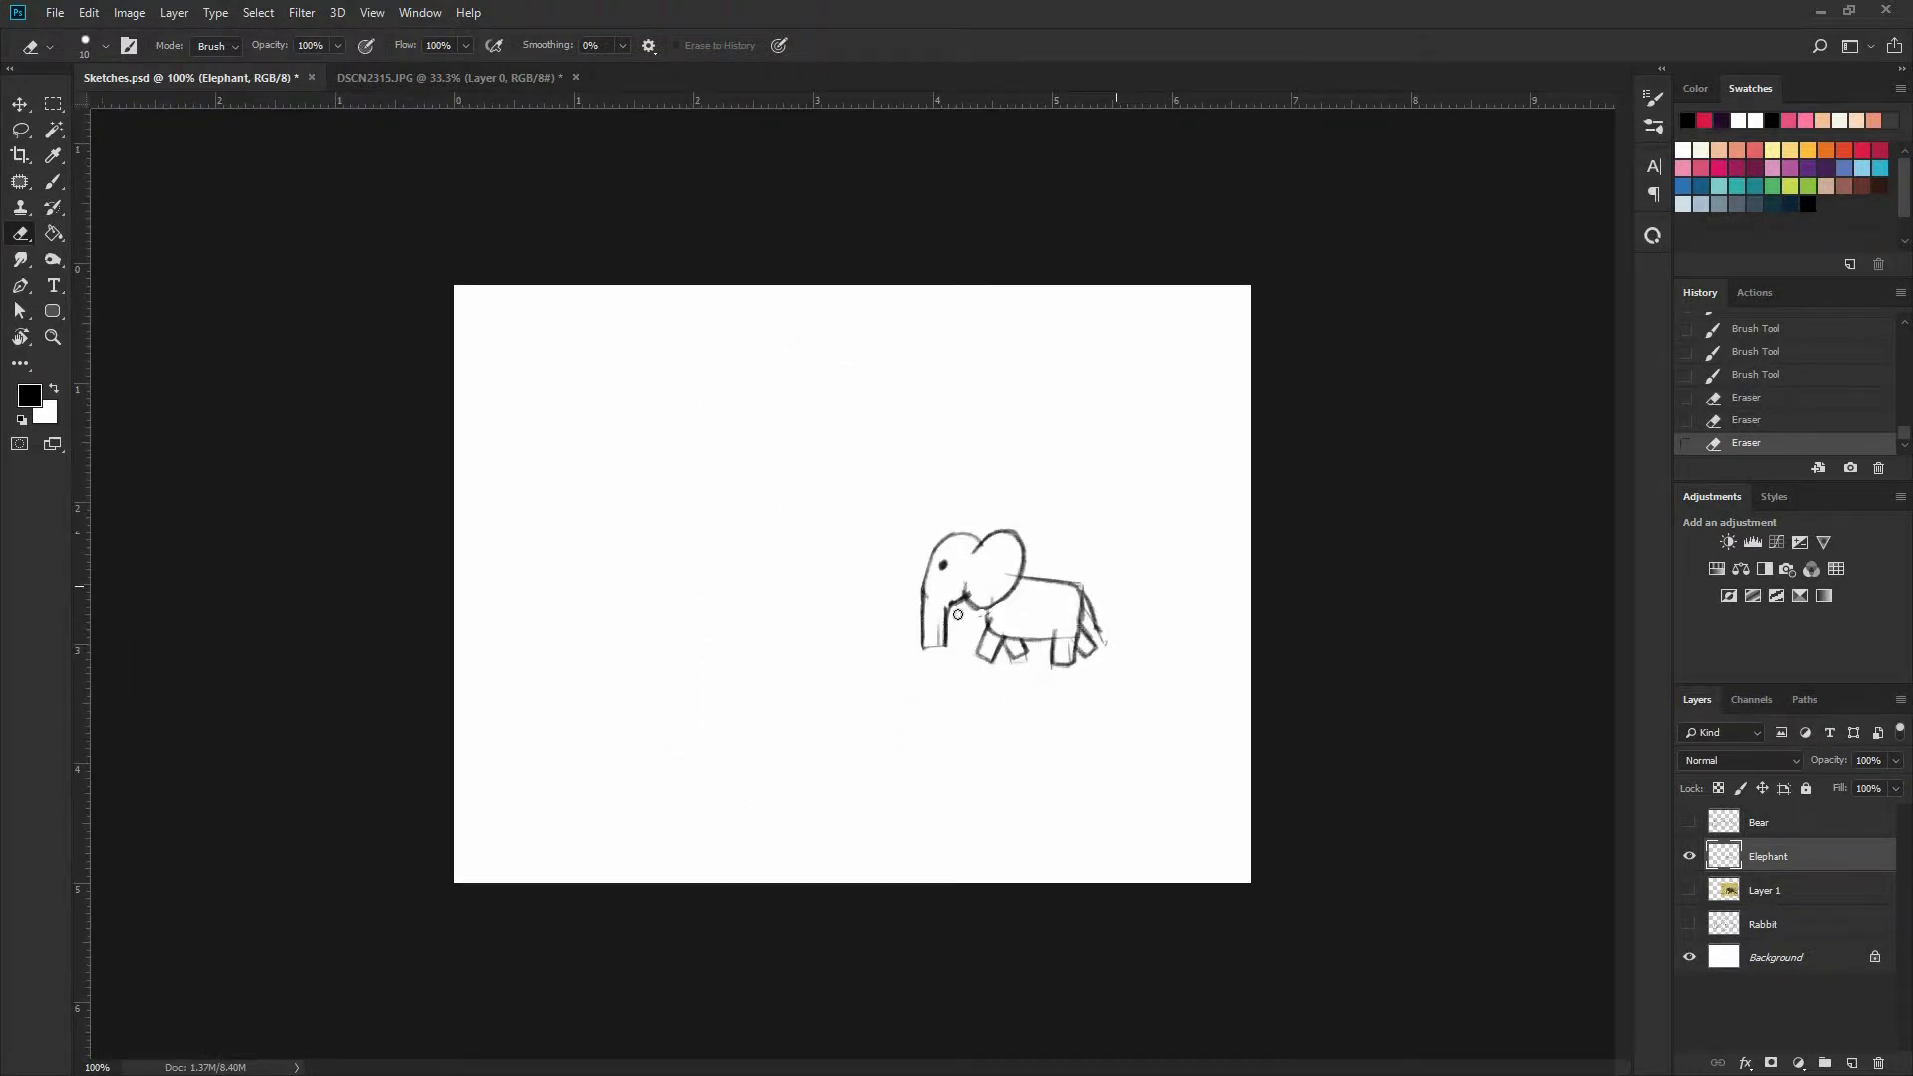
# Sketch a front-facing head beside the side-view elephant as a wide oval with two eye dots
pyautogui.hotkey('ctrl', '+')
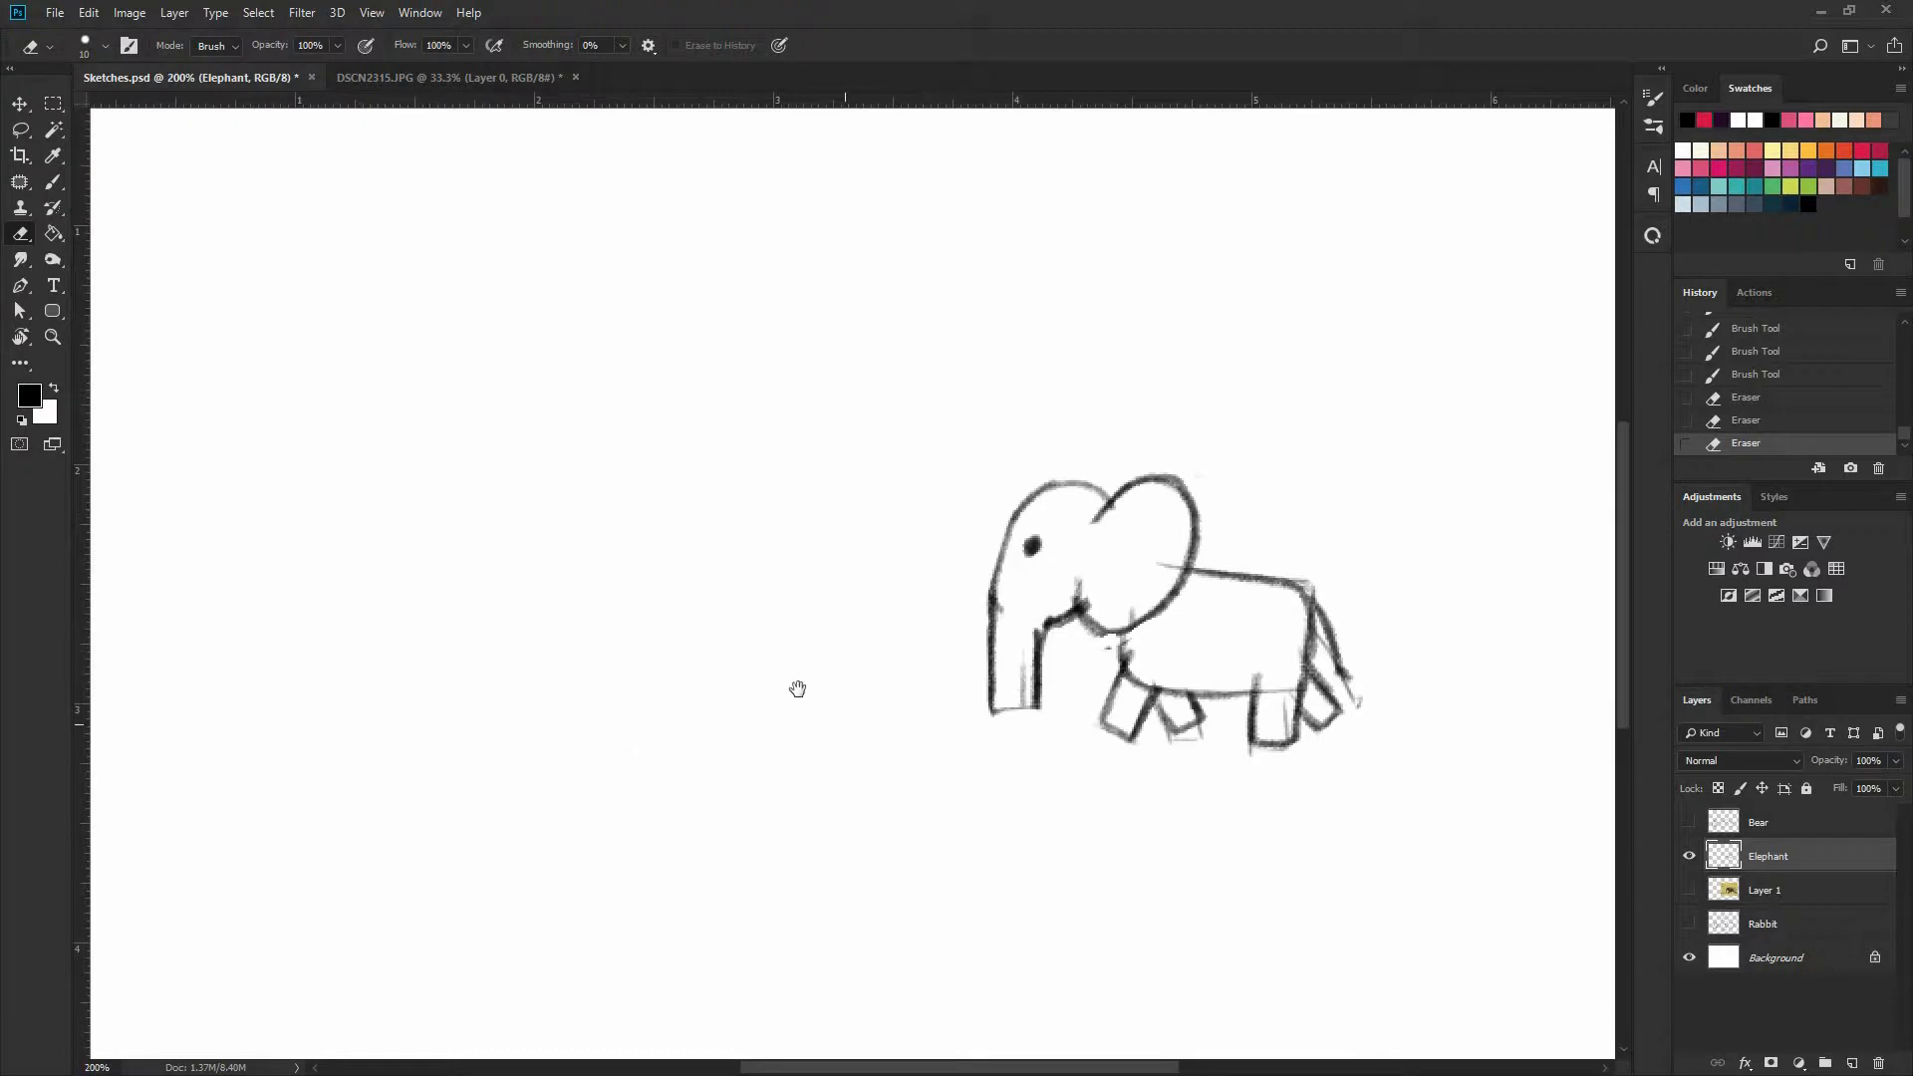
pyautogui.moveTo(805, 688); pyautogui.dragTo(871, 658)
pyautogui.press('b')
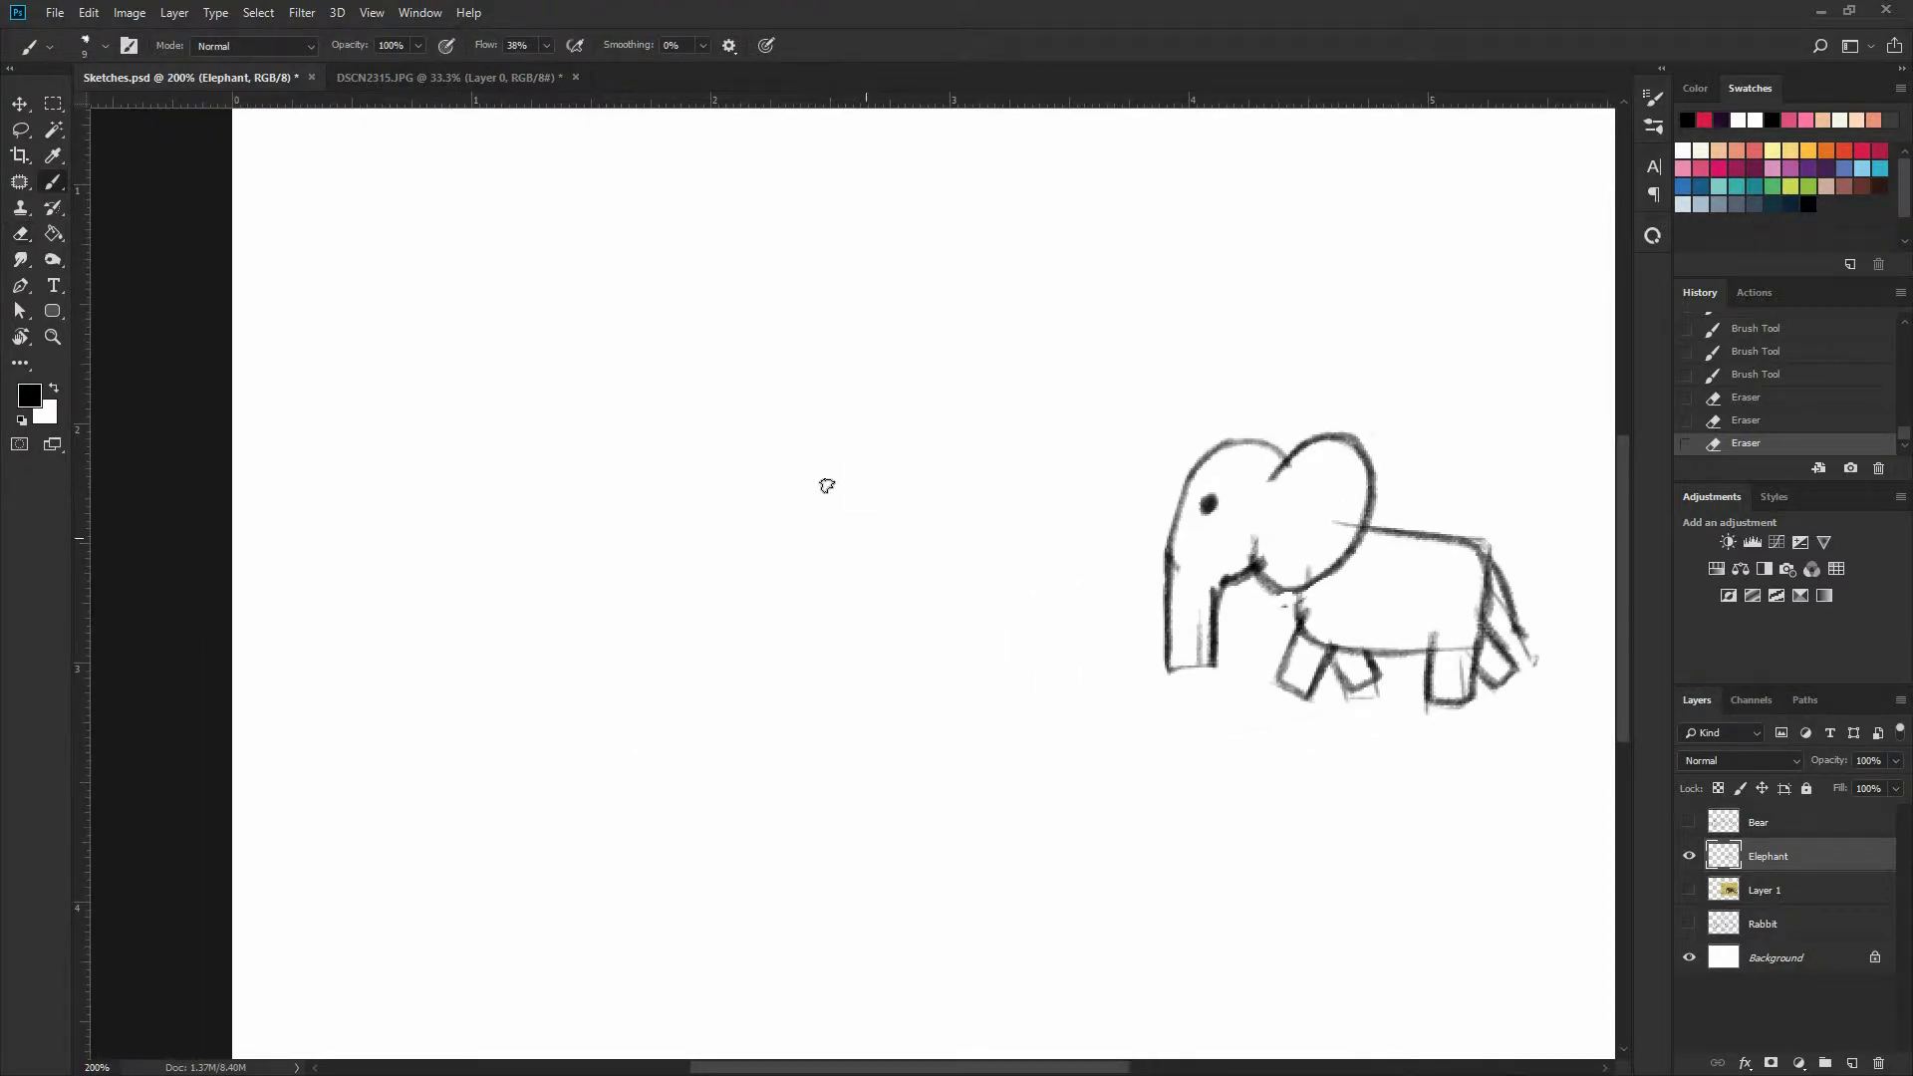
pyautogui.moveTo(877, 431)
pyautogui.mouseDown()
pyautogui.moveTo(847, 432)
pyautogui.moveTo(990, 529)
pyautogui.moveTo(782, 469)
pyautogui.moveTo(886, 636)
pyautogui.moveTo(877, 476)
pyautogui.moveTo(812, 564)
pyautogui.mouseUp()
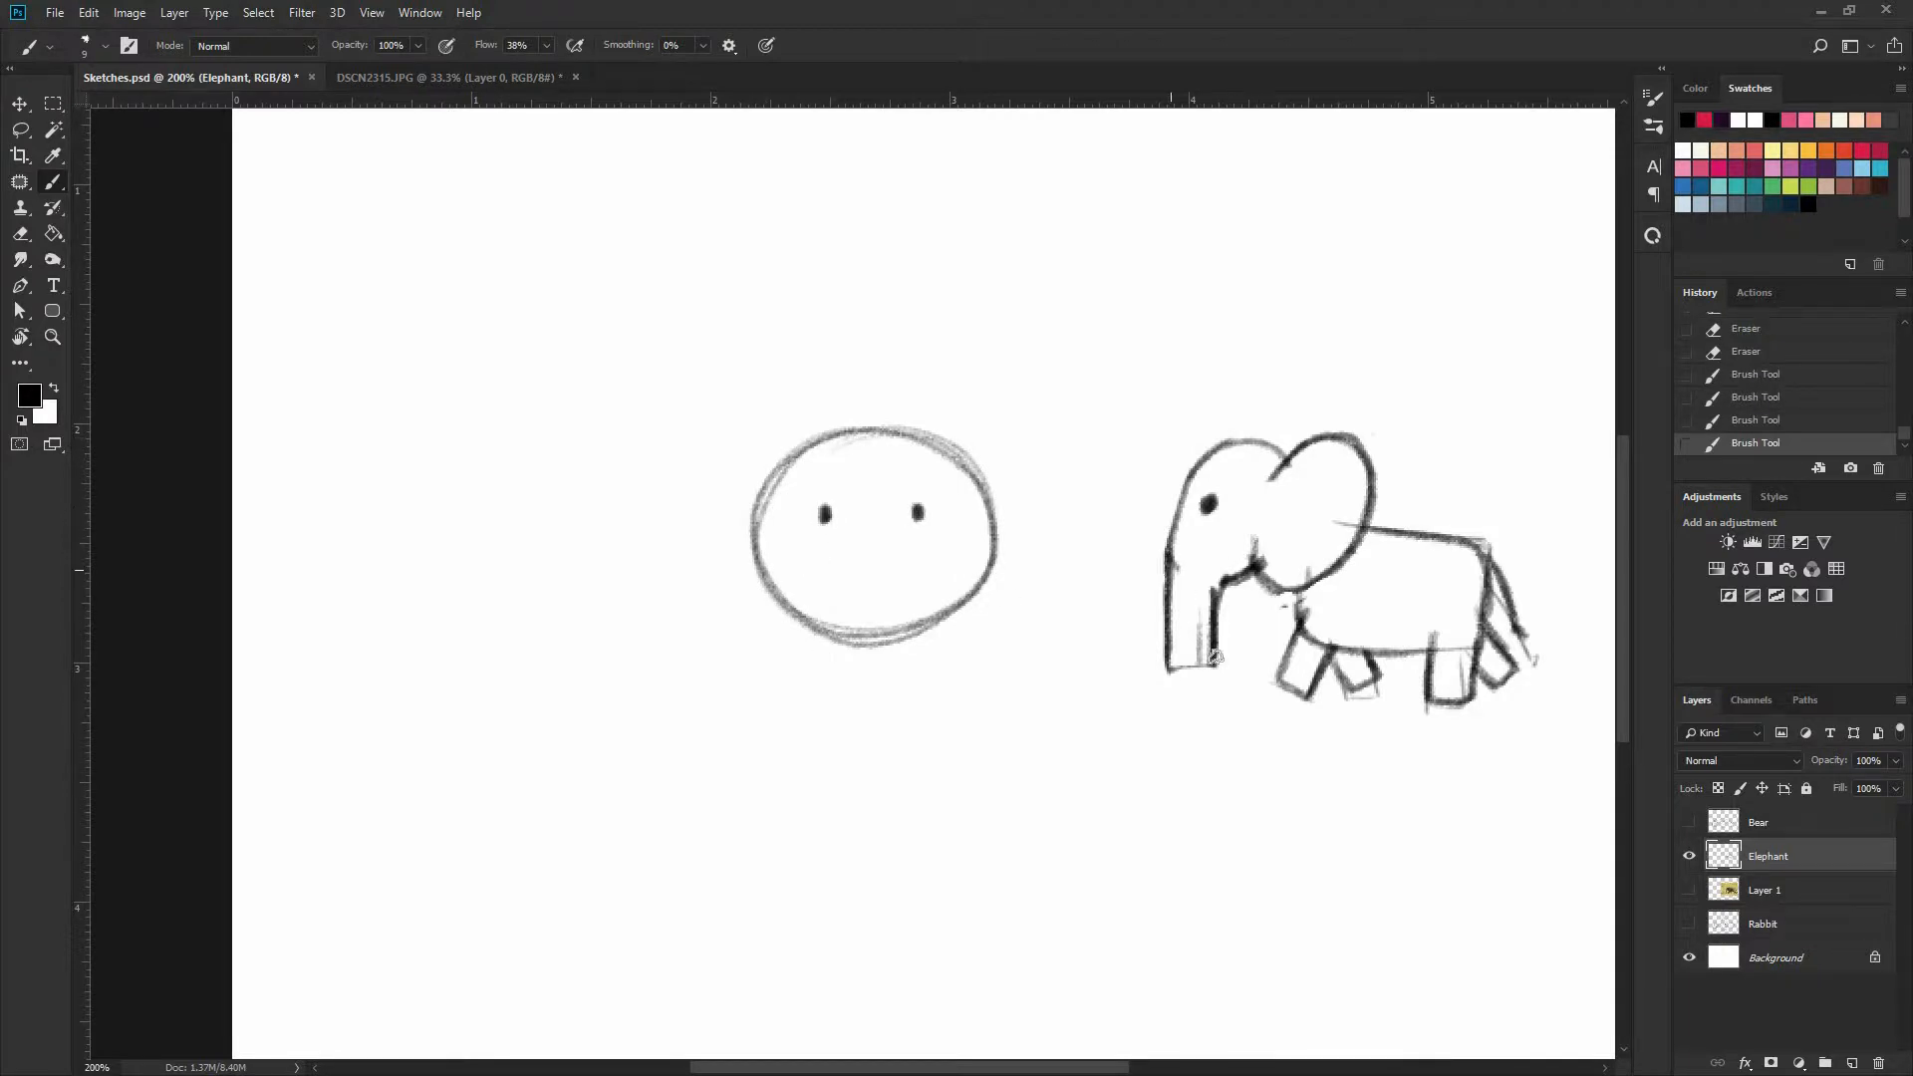
# Try raised, forward-pointing and curled trunk poses on the side-view elephant, undoing each one
pyautogui.moveTo(1191, 560)
pyautogui.mouseDown()
pyautogui.moveTo(1214, 652)
pyautogui.moveTo(1162, 573)
pyautogui.moveTo(1207, 558)
pyautogui.mouseUp()
pyautogui.hotkey('ctrl', 'z')
pyautogui.moveTo(1145, 483); pyautogui.dragTo(1206, 576)
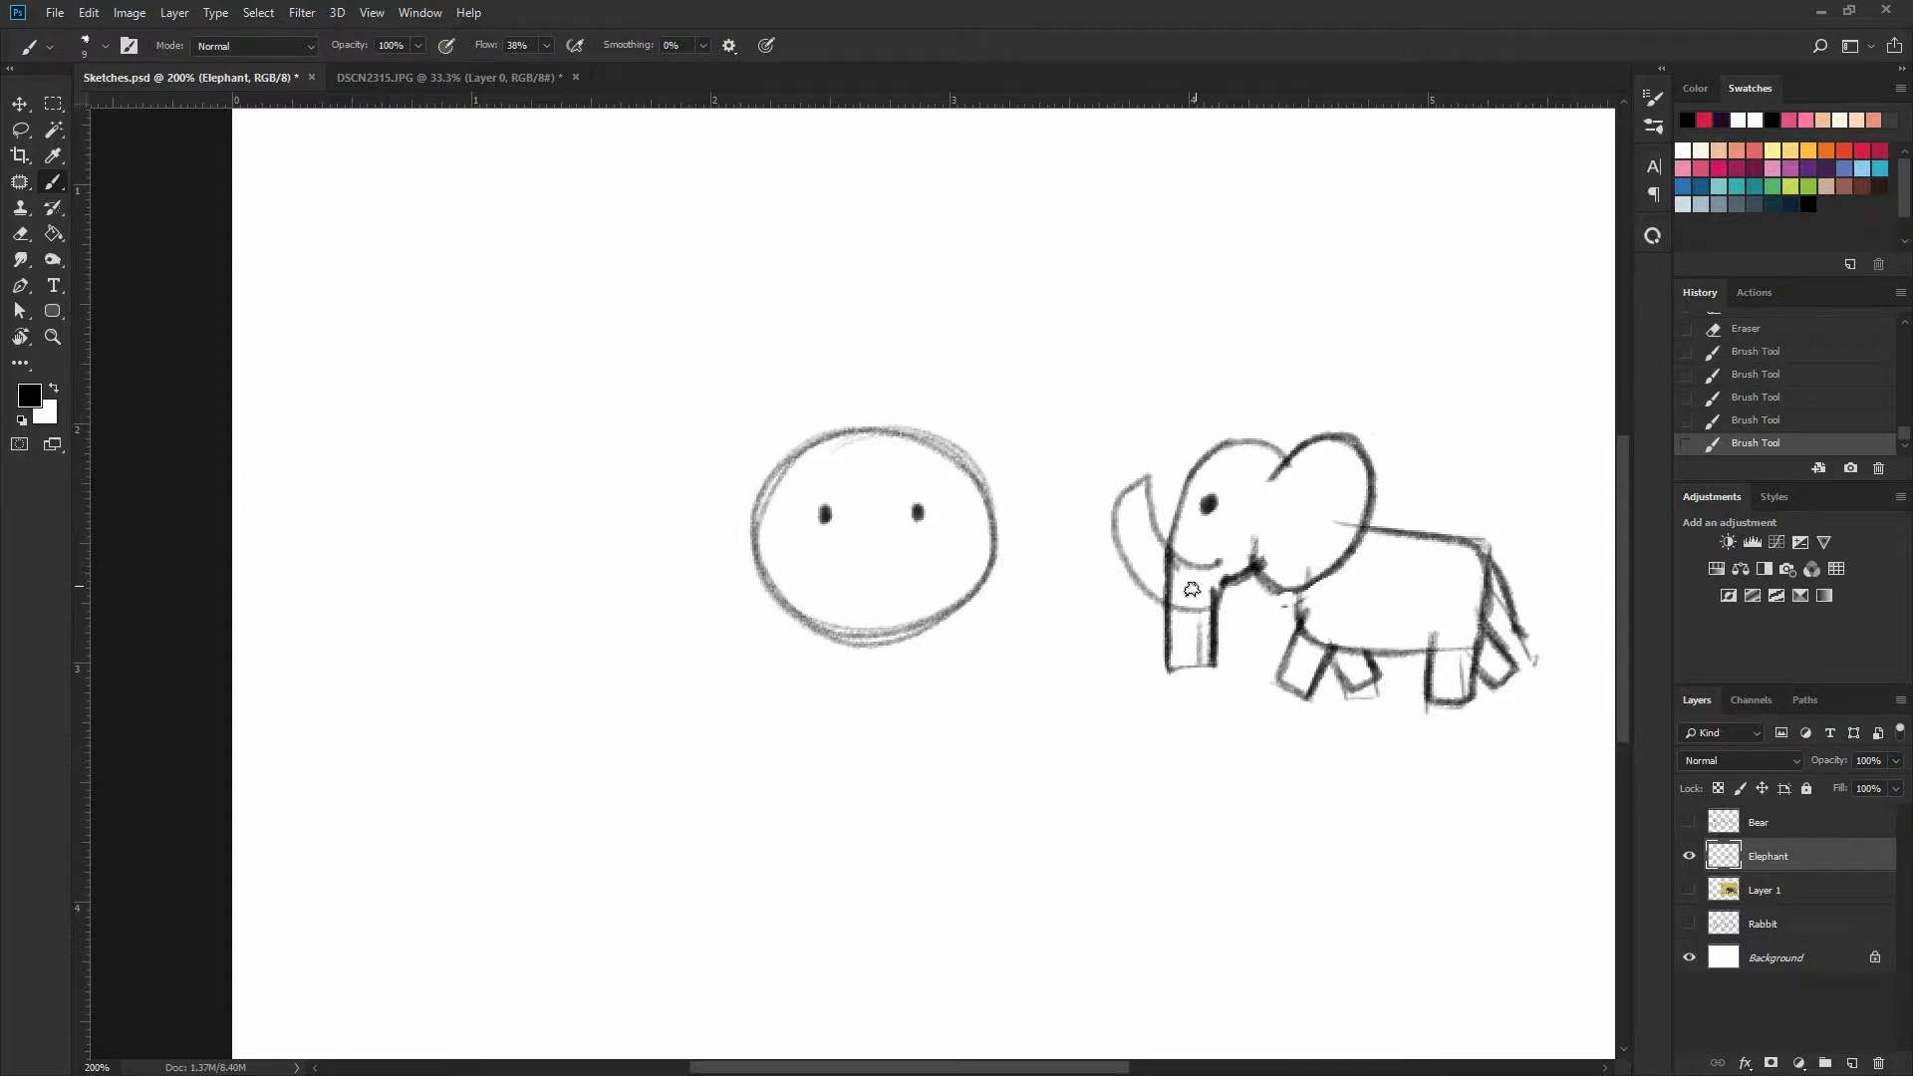
pyautogui.hotkey('ctrl', 'z')
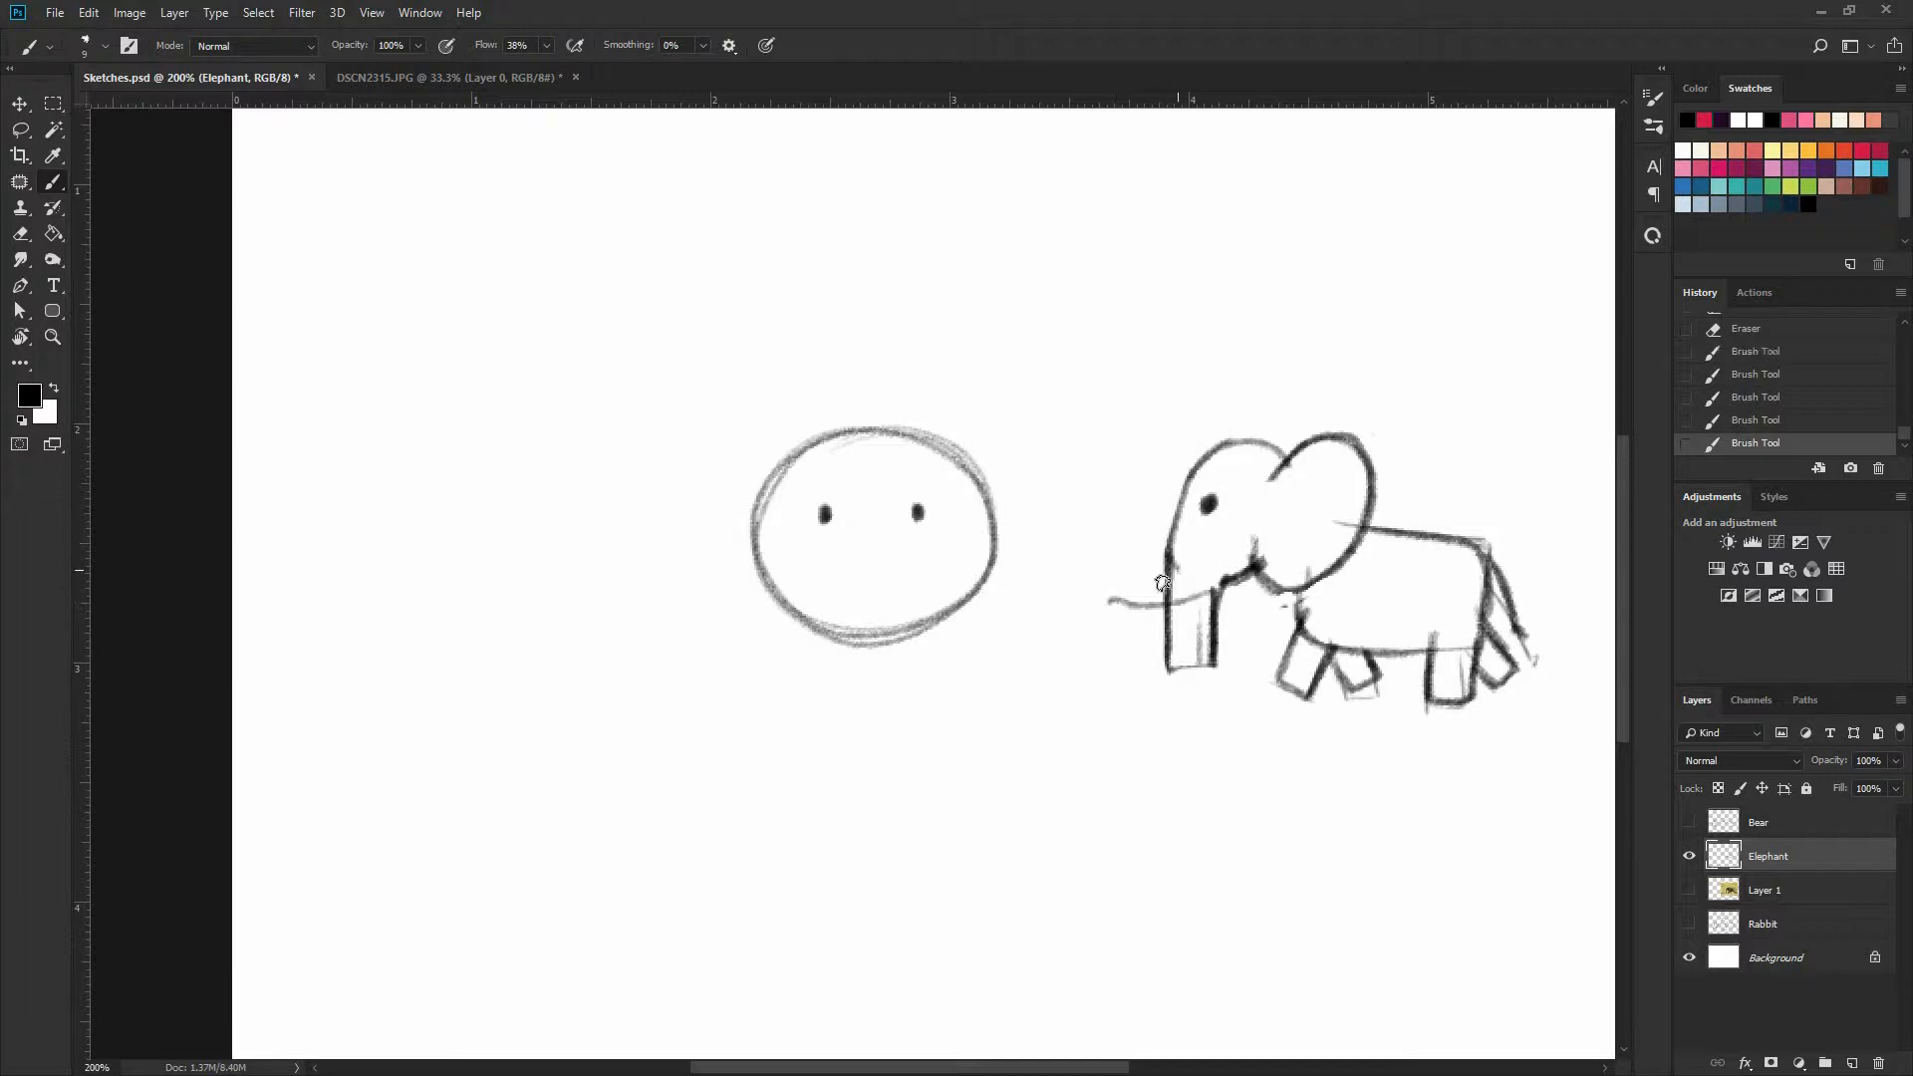
pyautogui.hotkey('ctrl', 'z')
pyautogui.moveTo(1169, 570)
pyautogui.mouseDown()
pyautogui.moveTo(1082, 602)
pyautogui.moveTo(1156, 655)
pyautogui.moveTo(1216, 597)
pyautogui.mouseUp()
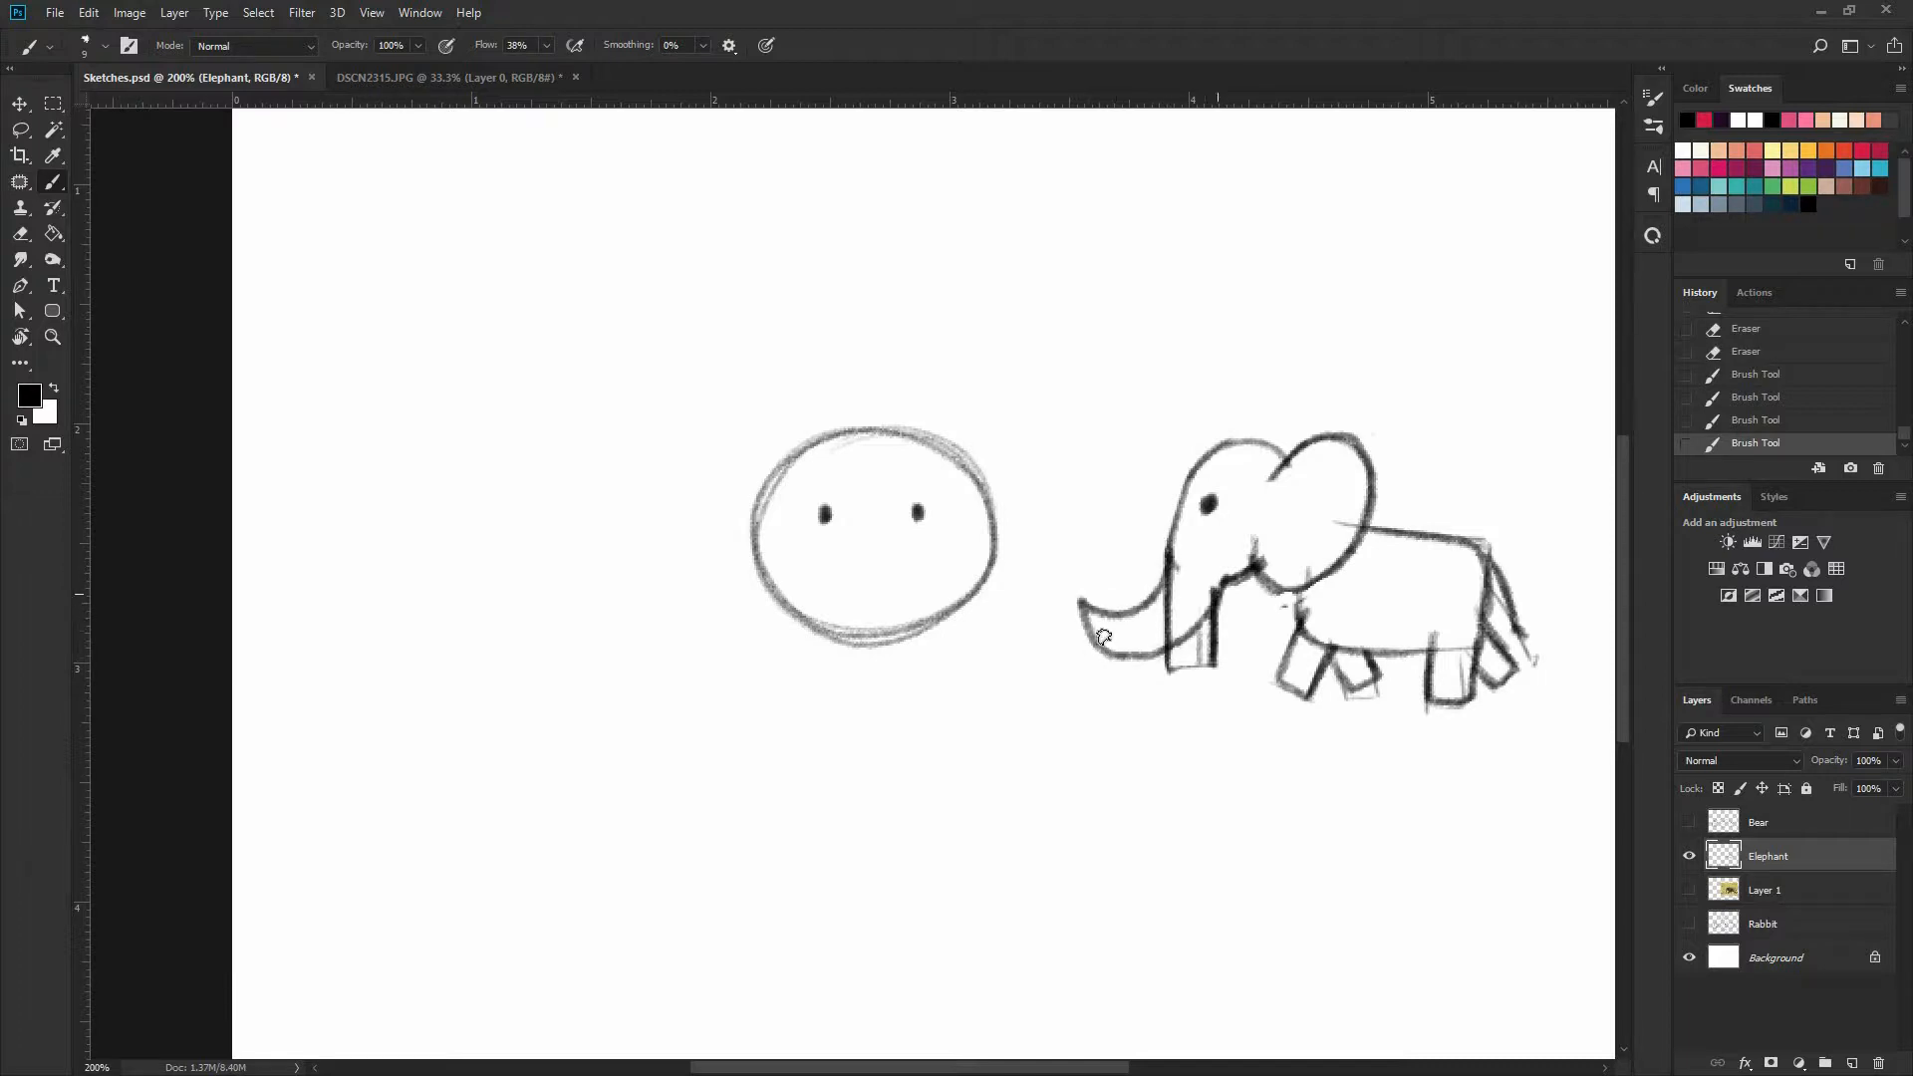
pyautogui.moveTo(1103, 637)
pyautogui.mouseDown()
pyautogui.moveTo(1101, 610)
pyautogui.moveTo(1166, 566)
pyautogui.mouseUp()
pyautogui.hotkey('ctrl', 'z')
pyautogui.hotkey('ctrl', 'z')
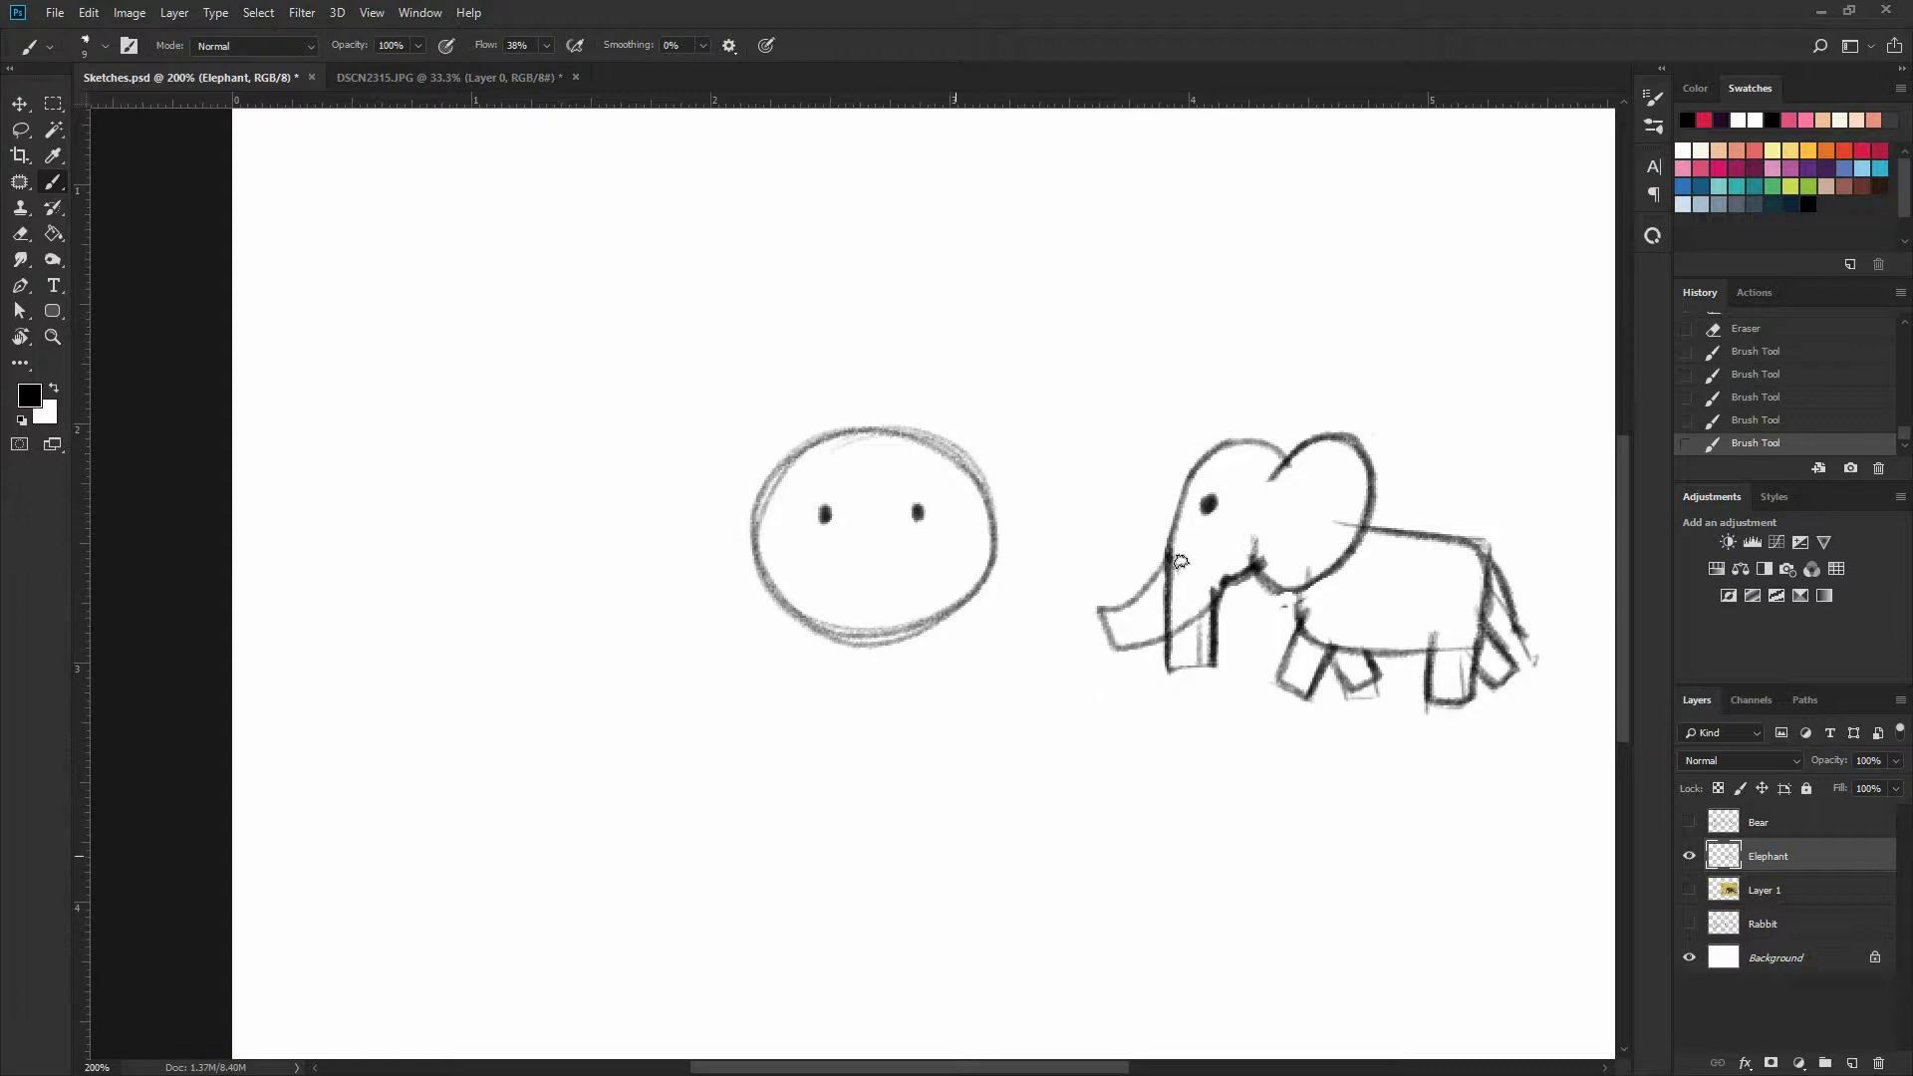
pyautogui.hotkey('ctrl', 'z')
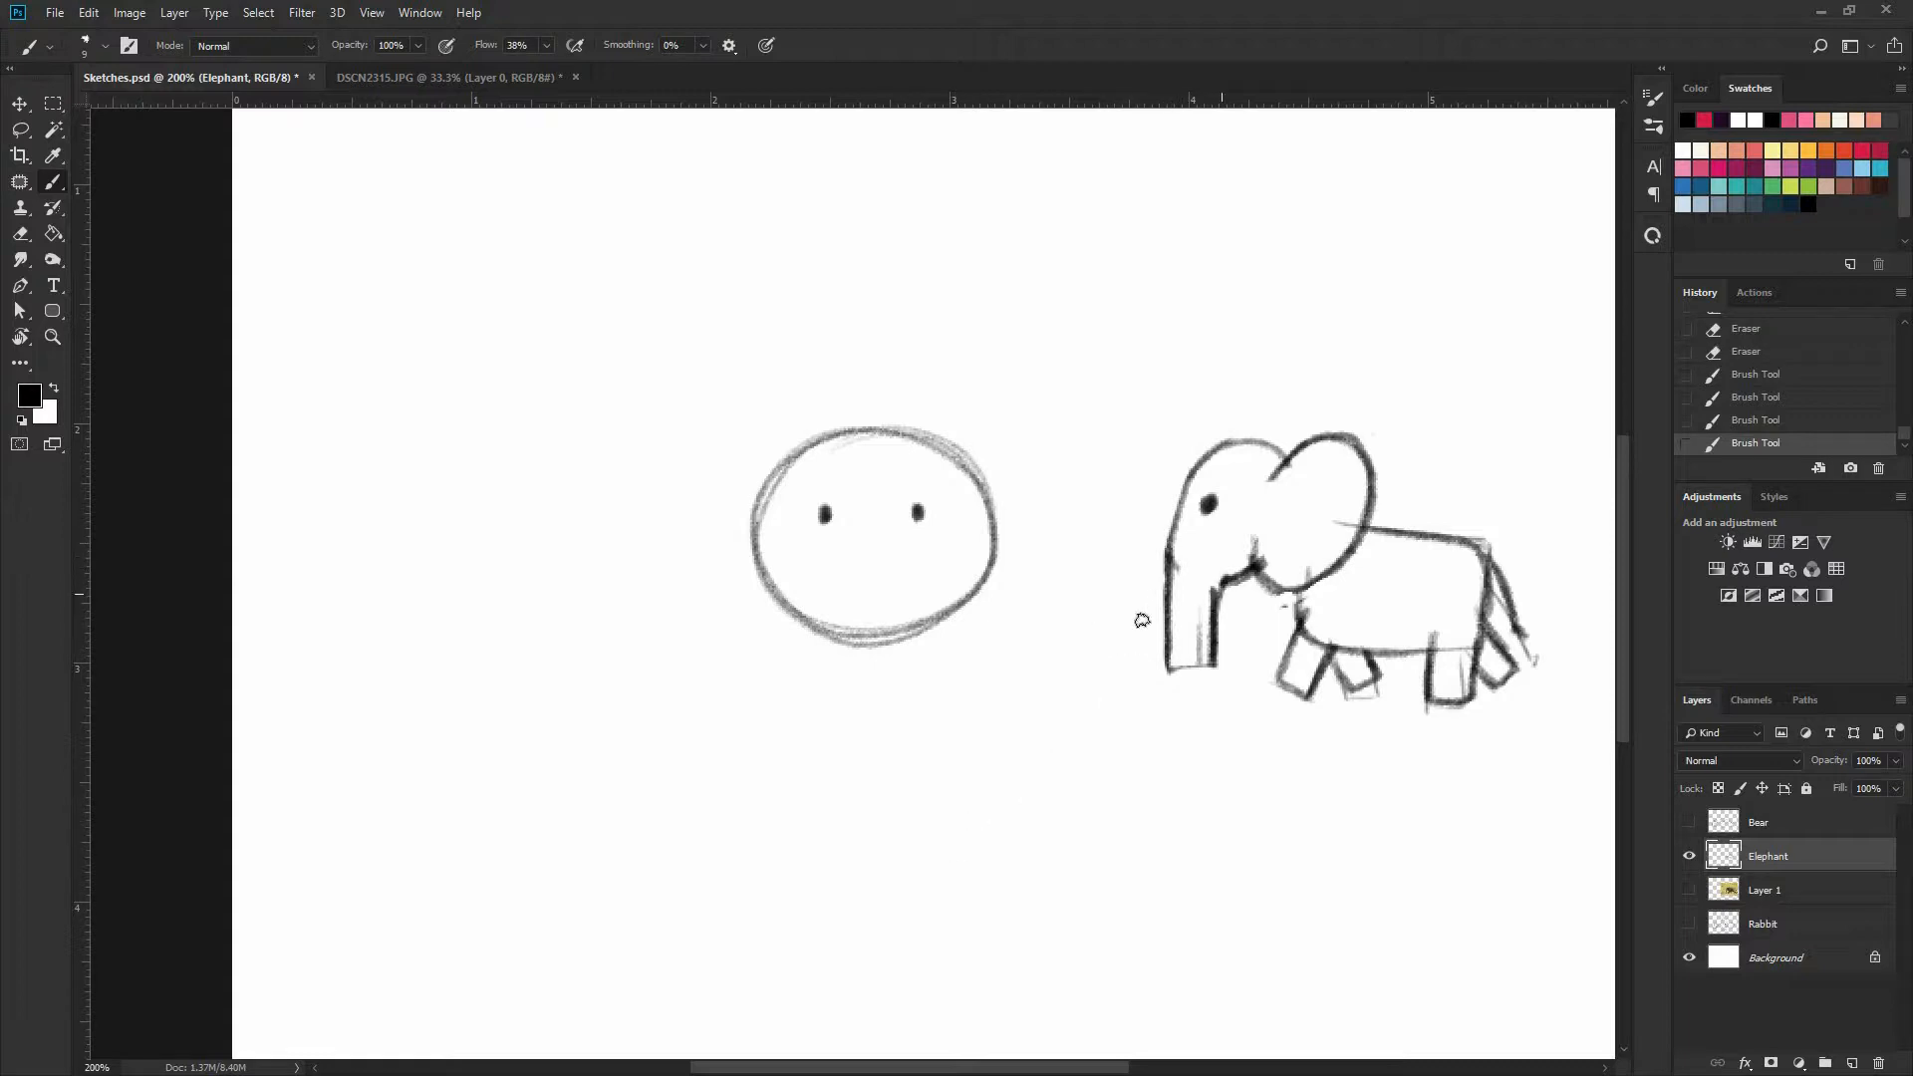
pyautogui.moveTo(1186, 610)
pyautogui.mouseDown()
pyautogui.moveTo(1121, 613)
pyautogui.moveTo(1144, 573)
pyautogui.mouseUp()
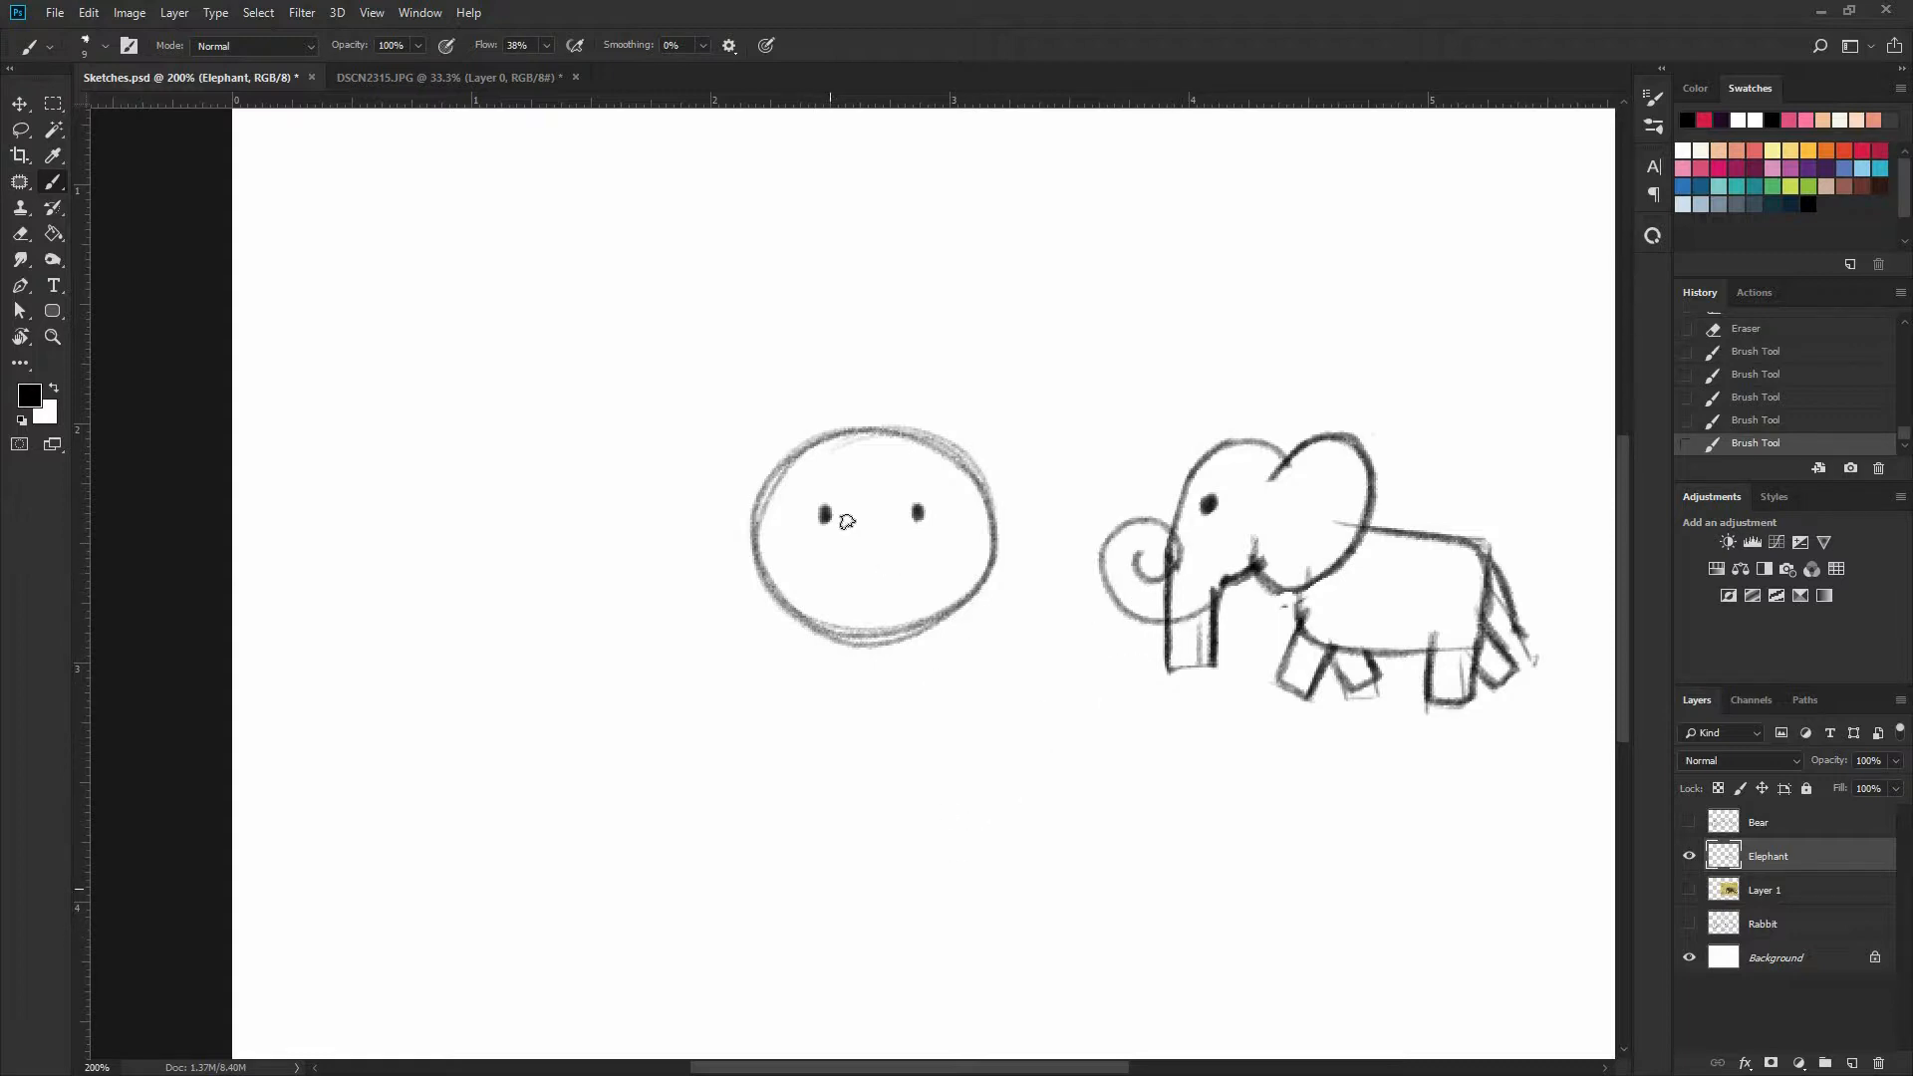
pyautogui.hotkey('ctrl', 'z')
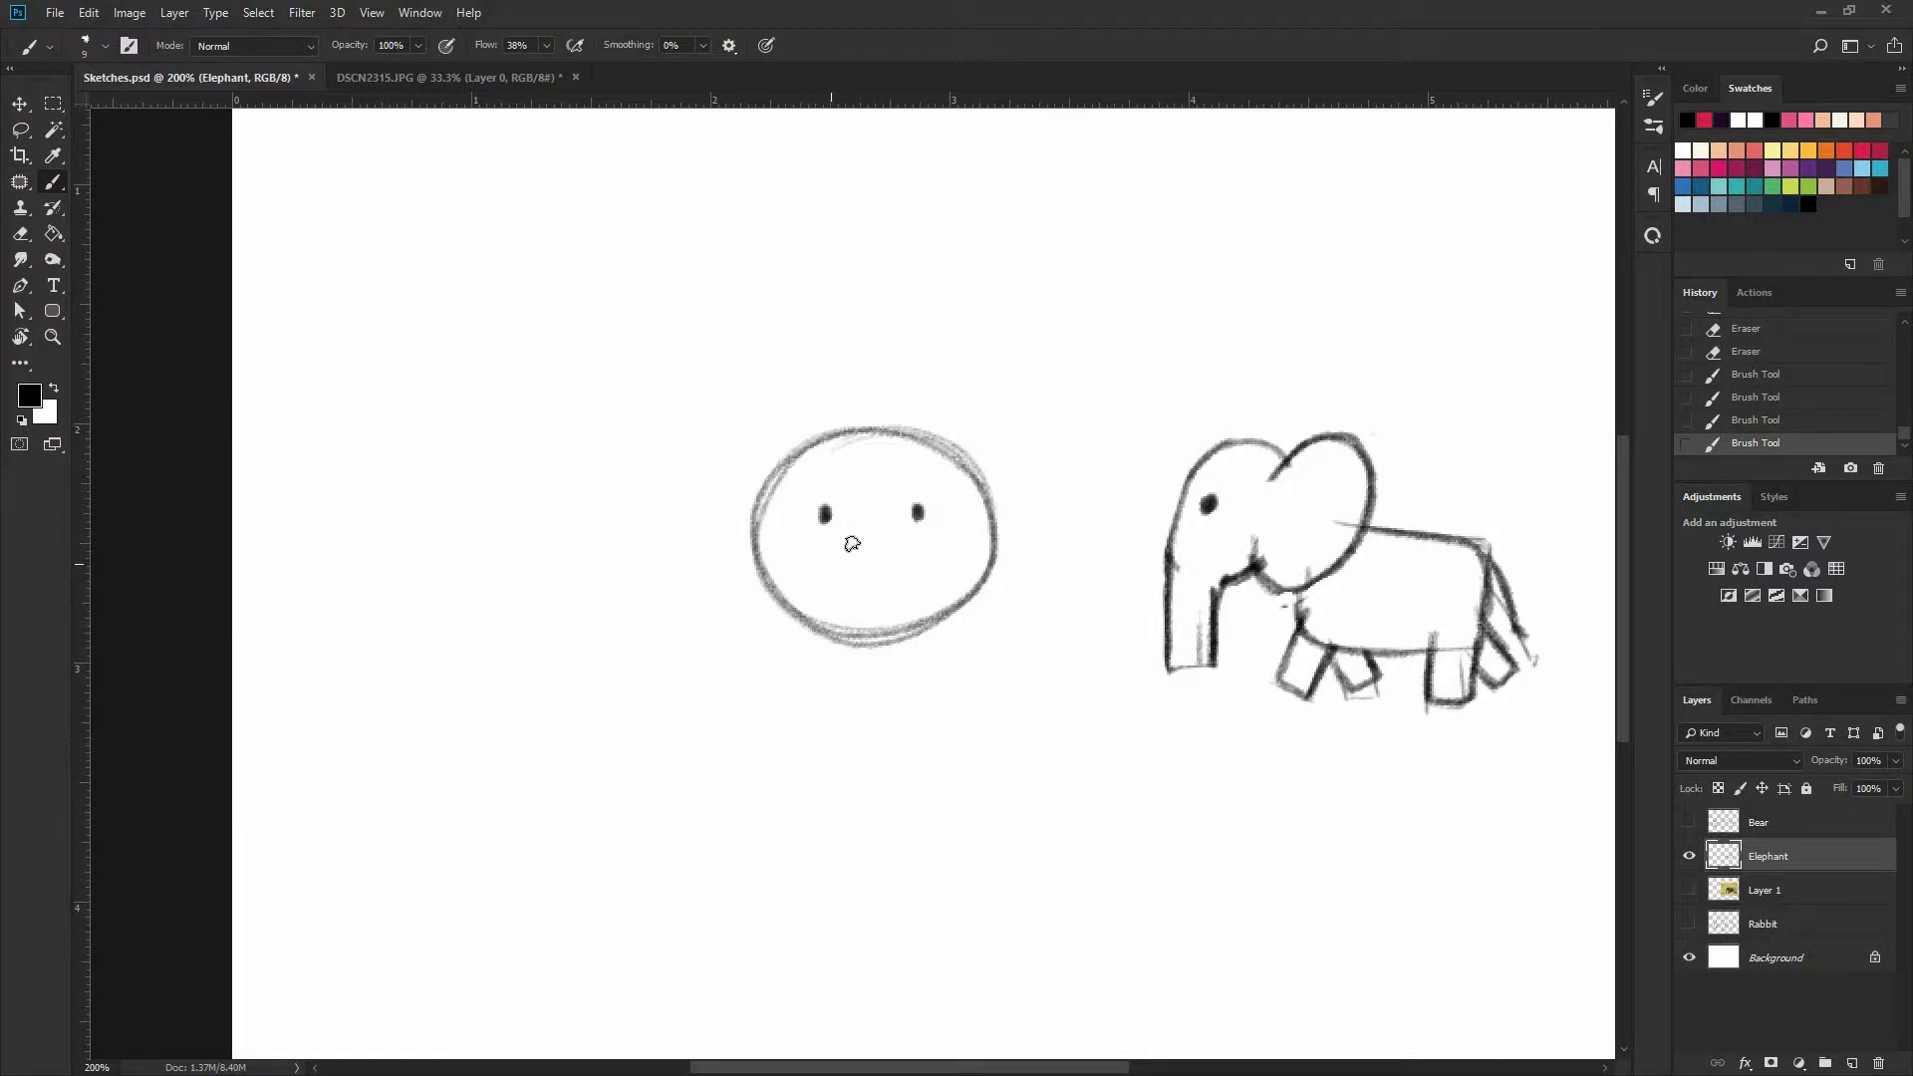
# Draw a curved, raised trunk with a forked tip and wrinkle bands across the oval face, and add wrinkles to the side-view trunk
pyautogui.moveTo(735, 588)
pyautogui.mouseDown()
pyautogui.moveTo(720, 554)
pyautogui.moveTo(703, 568)
pyautogui.mouseUp()
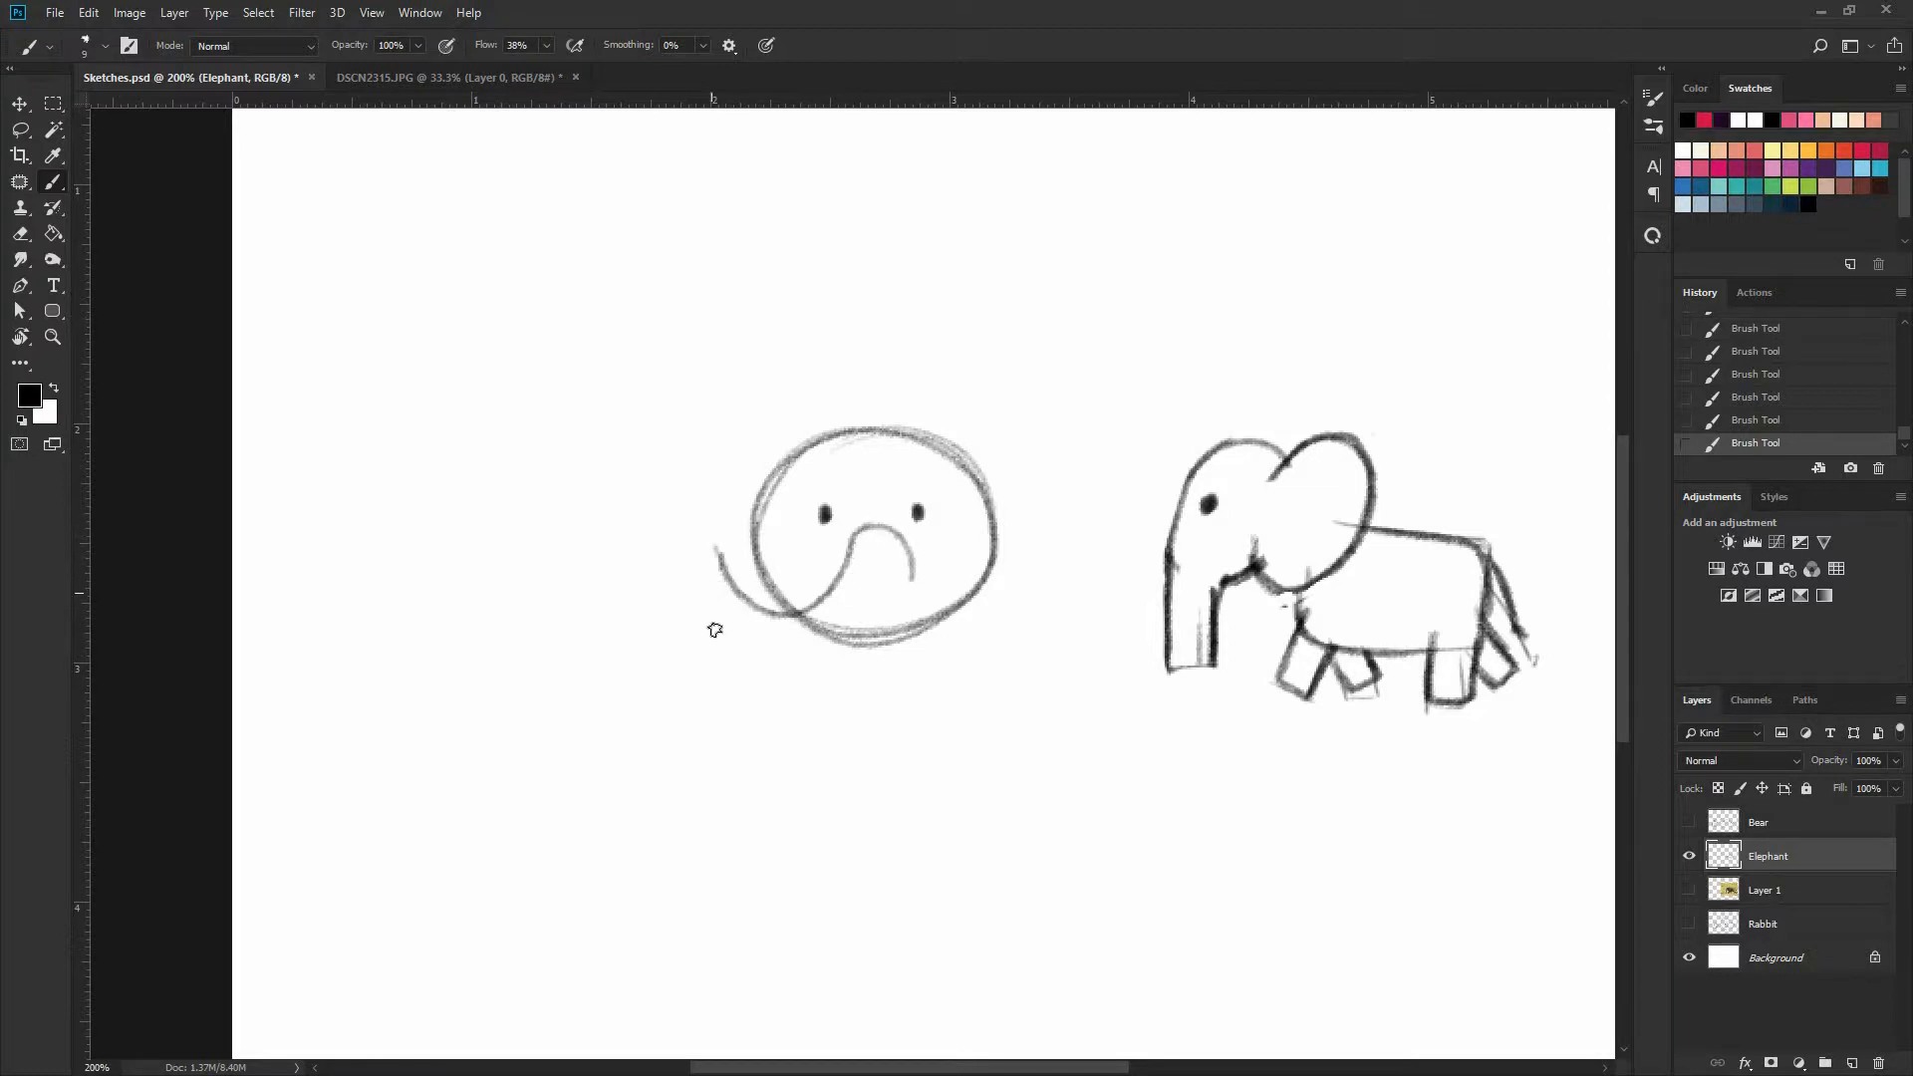
pyautogui.moveTo(881, 620); pyautogui.dragTo(812, 594)
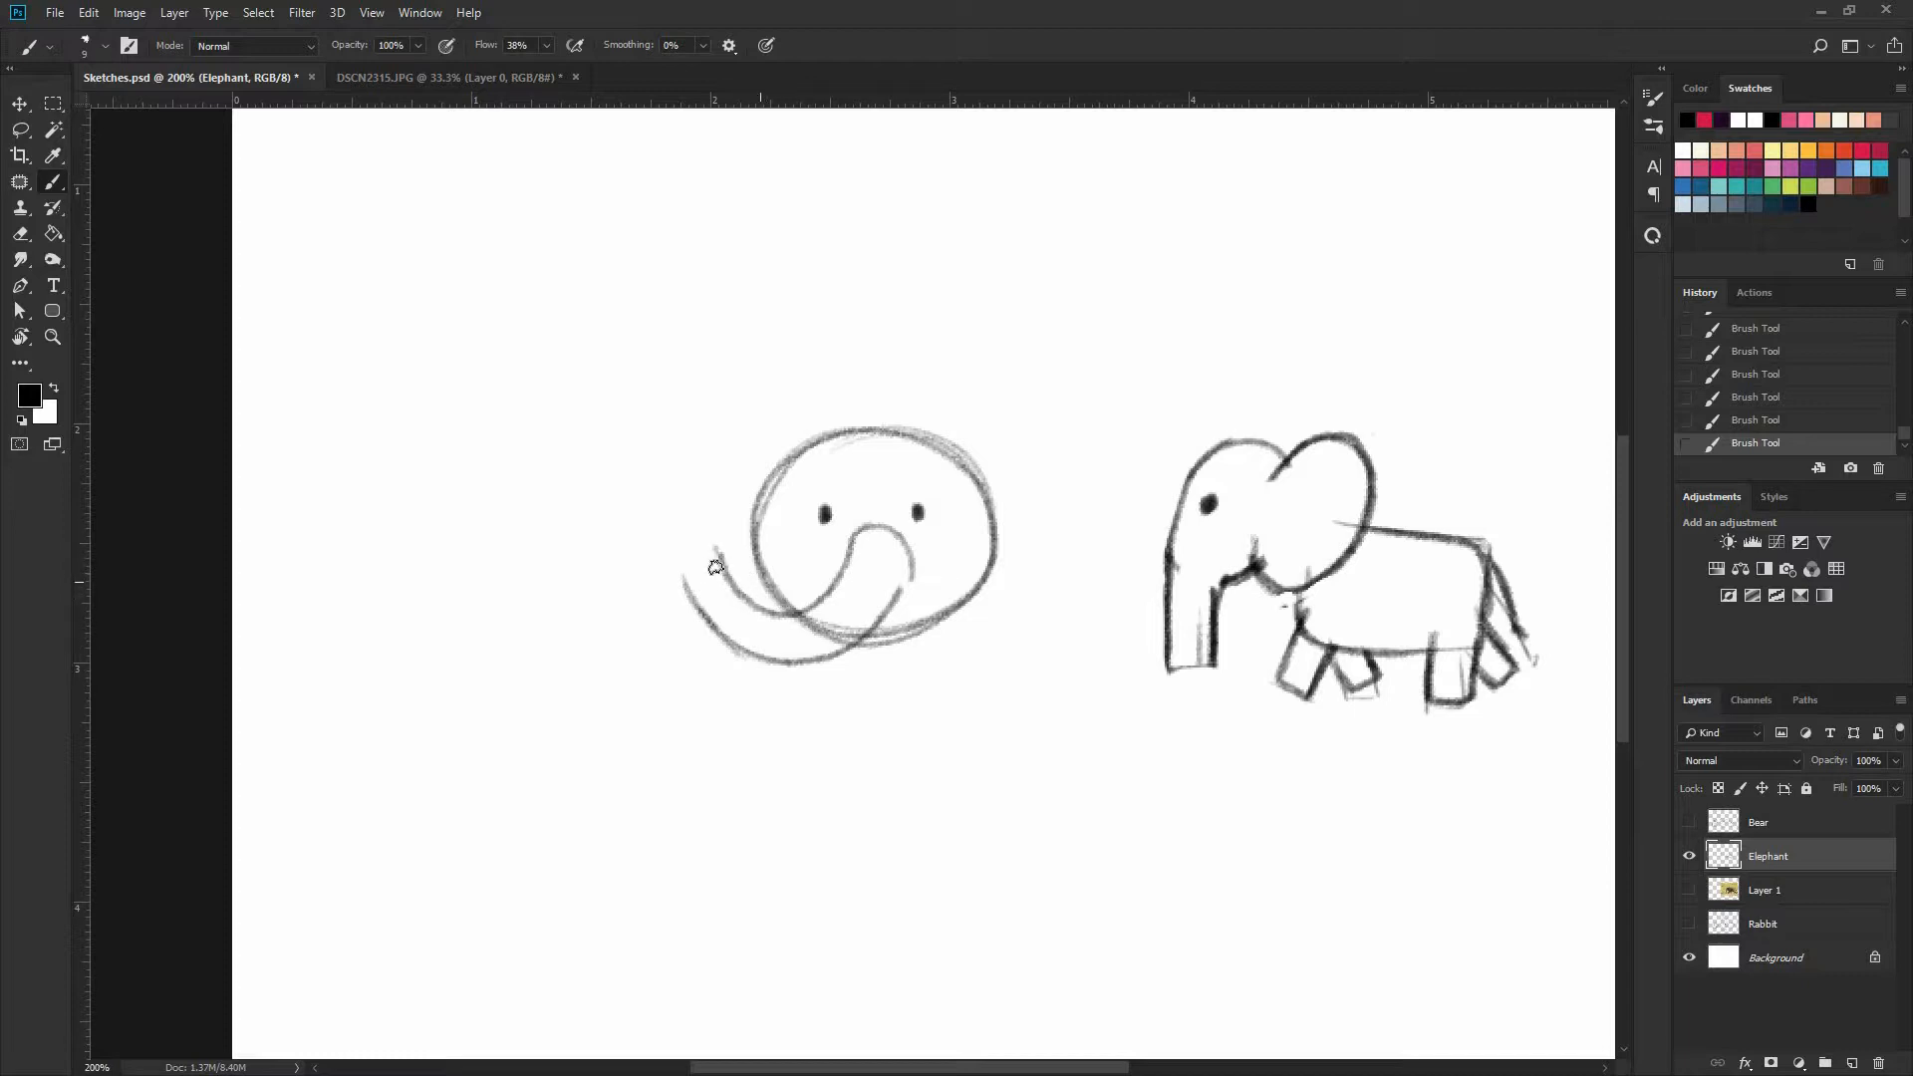
pyautogui.hotkey('ctrl', 'z')
pyautogui.moveTo(830, 576)
pyautogui.mouseDown()
pyautogui.moveTo(893, 532)
pyautogui.moveTo(911, 562)
pyautogui.moveTo(887, 620)
pyautogui.moveTo(823, 661)
pyautogui.moveTo(749, 655)
pyautogui.mouseUp()
pyautogui.moveTo(690, 579)
pyautogui.mouseDown()
pyautogui.moveTo(758, 660)
pyautogui.moveTo(846, 658)
pyautogui.moveTo(859, 559)
pyautogui.moveTo(832, 588)
pyautogui.moveTo(867, 624)
pyautogui.moveTo(682, 559)
pyautogui.moveTo(715, 514)
pyautogui.moveTo(765, 657)
pyautogui.moveTo(833, 651)
pyautogui.mouseUp()
pyautogui.press('e')
pyautogui.press('b')
pyautogui.moveTo(837, 574)
pyautogui.mouseDown()
pyautogui.moveTo(877, 615)
pyautogui.moveTo(901, 575)
pyautogui.mouseUp()
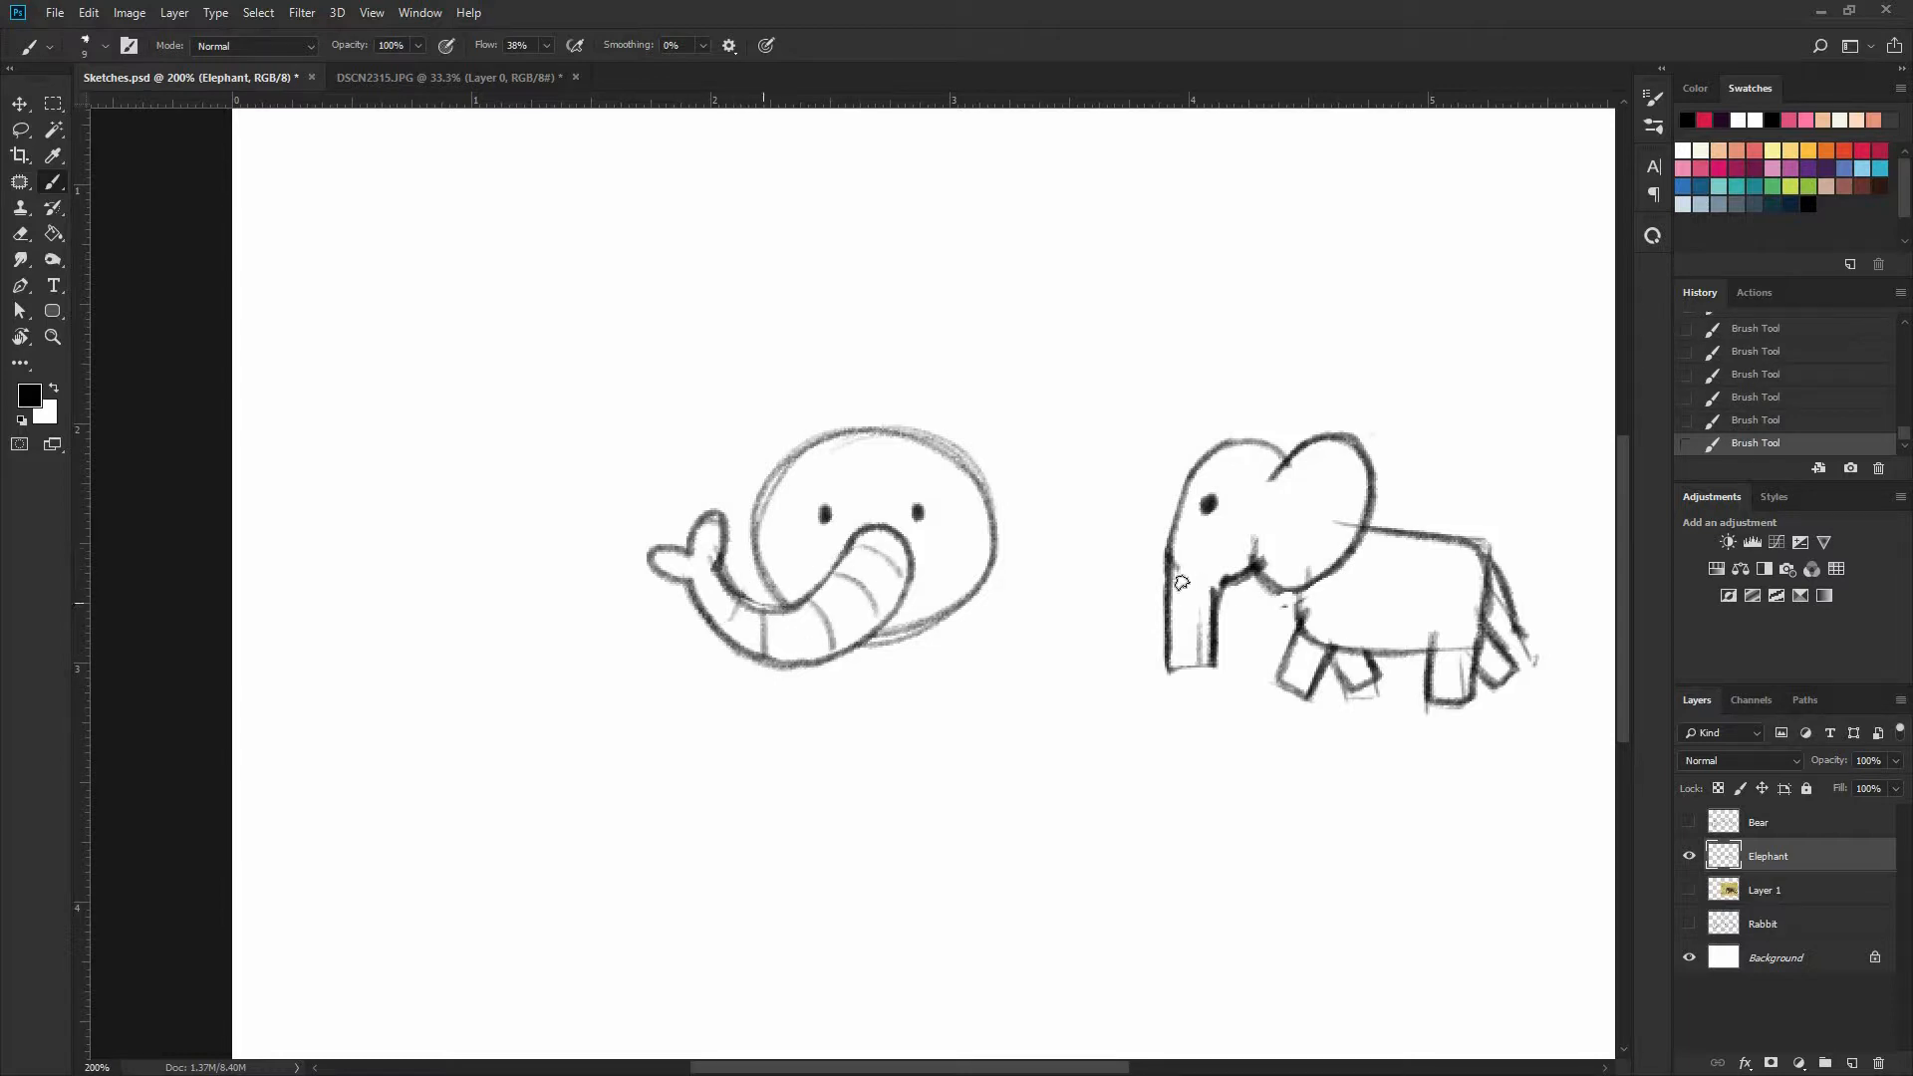
pyautogui.moveTo(1195, 604); pyautogui.dragTo(1169, 602)
pyautogui.moveTo(1173, 585); pyautogui.dragTo(1194, 584)
# Move the eye on the far side of the trunk slightly outward and draw an oval cheek under each eye
pyautogui.press('l')
pyautogui.press('v')
pyautogui.moveTo(932, 518); pyautogui.dragTo(935, 551)
pyautogui.hotkey('ctrl', 'd')
pyautogui.press('b')
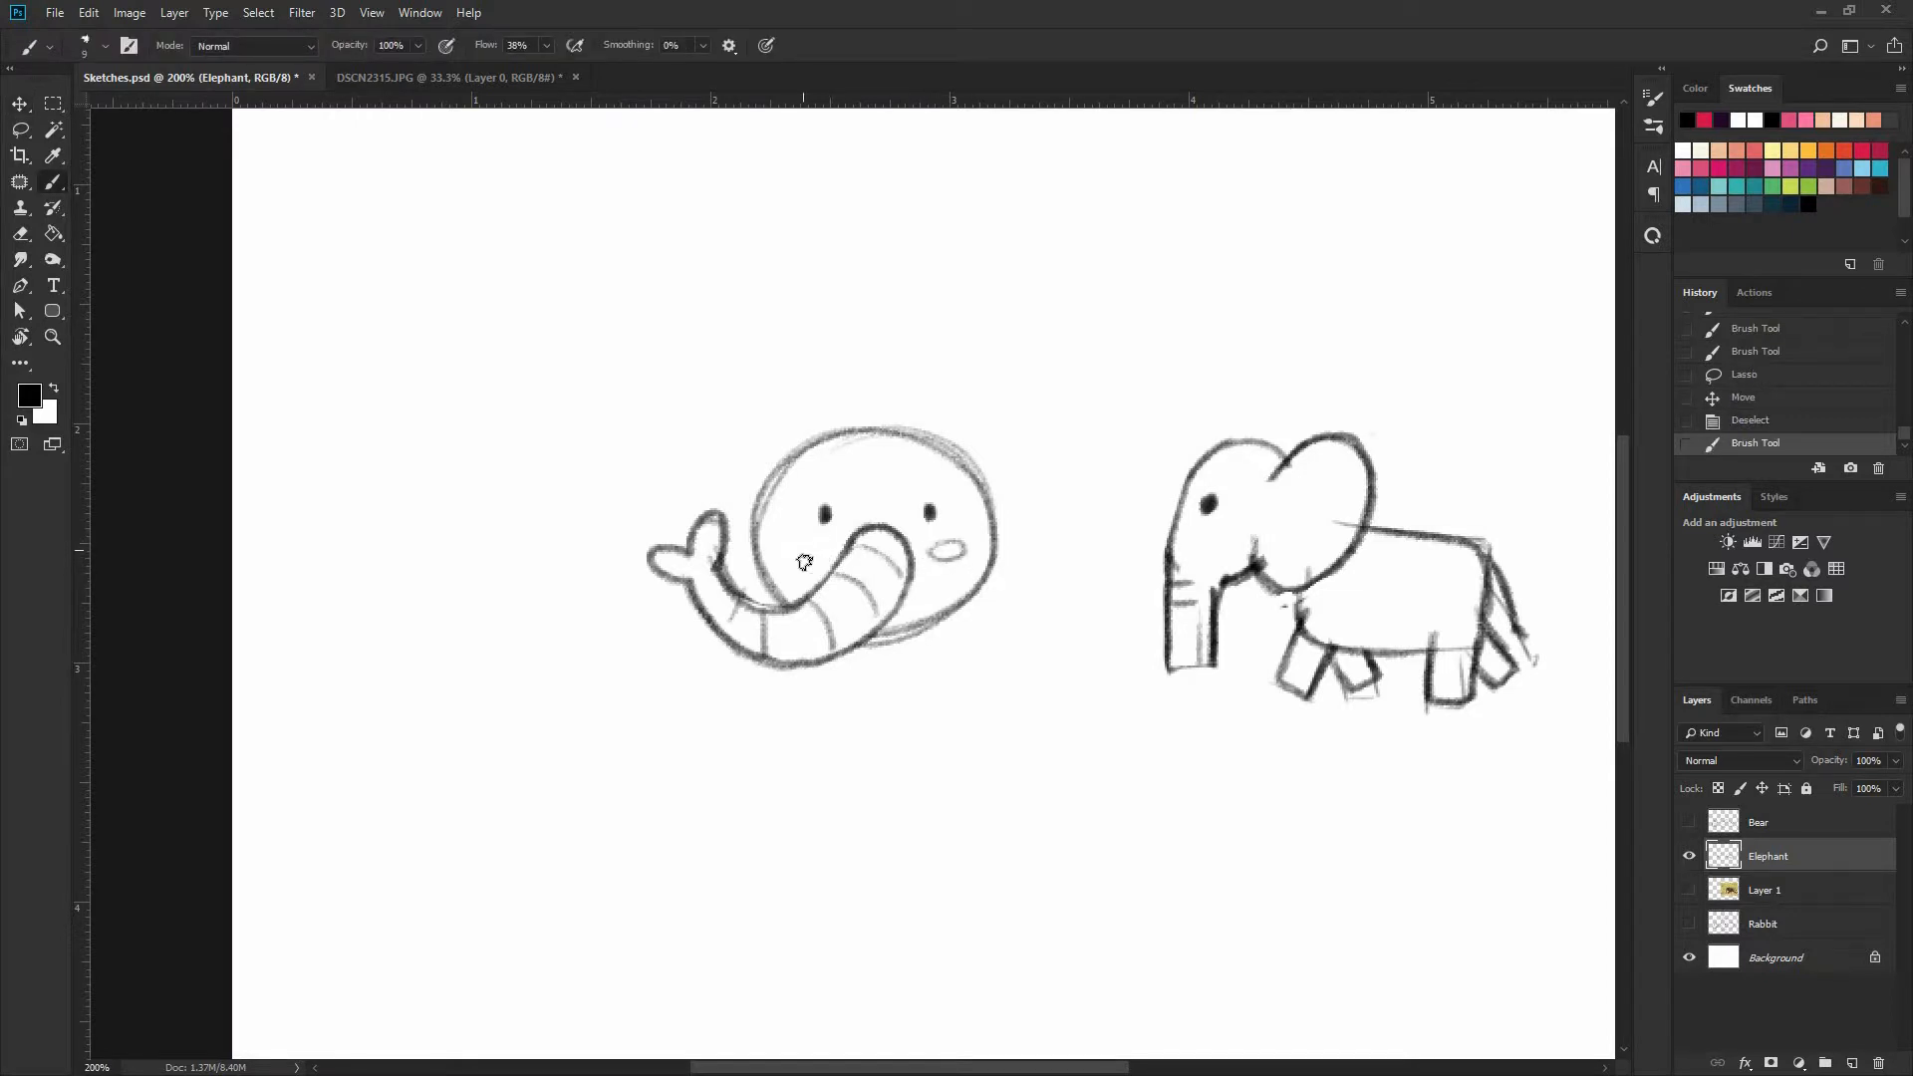
pyautogui.moveTo(800, 548); pyautogui.dragTo(804, 547)
# Draw a large rounded ear on each side of the front-facing head and close the front edge of the side-view ear
pyautogui.moveTo(970, 458); pyautogui.dragTo(986, 430)
pyautogui.moveTo(972, 454)
pyautogui.mouseDown()
pyautogui.moveTo(1044, 424)
pyautogui.moveTo(1070, 492)
pyautogui.moveTo(1049, 571)
pyautogui.moveTo(989, 576)
pyautogui.moveTo(1031, 587)
pyautogui.moveTo(1068, 555)
pyautogui.moveTo(1066, 471)
pyautogui.moveTo(1016, 422)
pyautogui.moveTo(967, 456)
pyautogui.mouseUp()
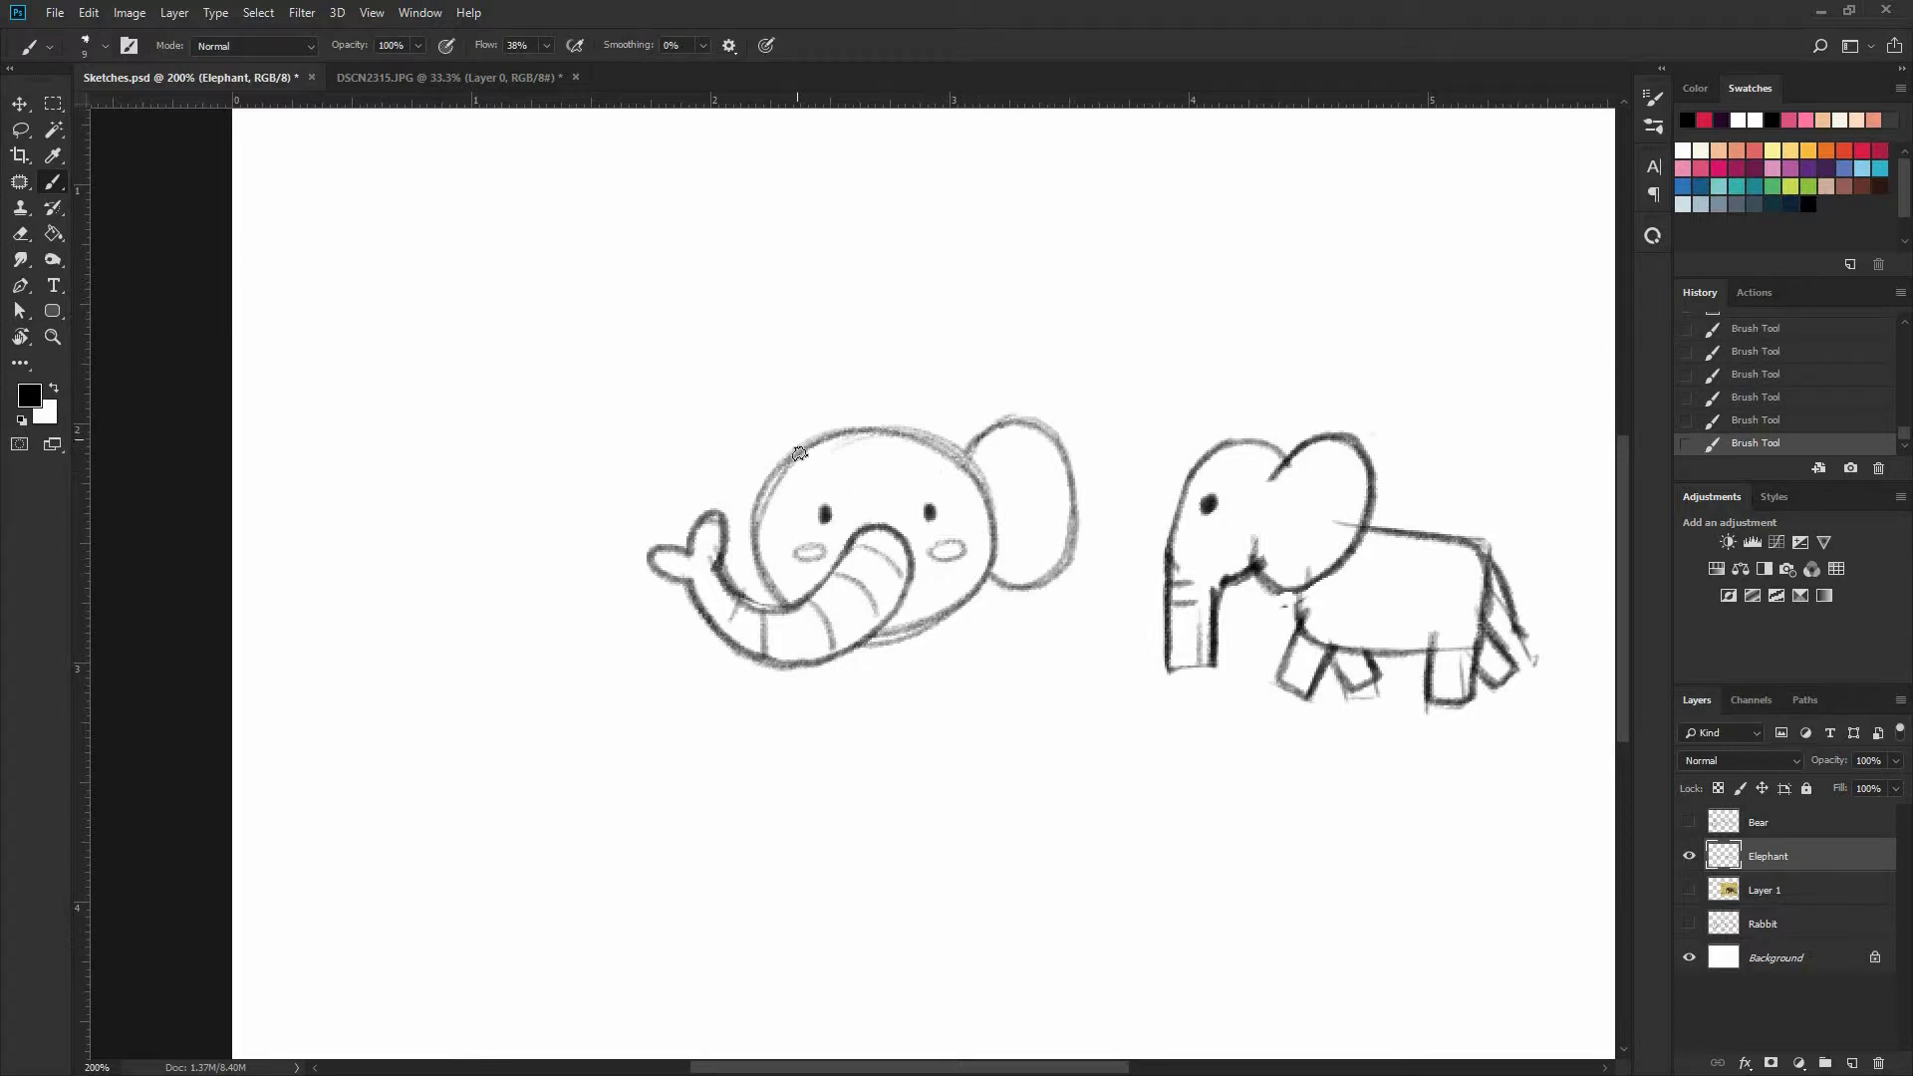
pyautogui.moveTo(796, 439)
pyautogui.mouseDown()
pyautogui.moveTo(719, 433)
pyautogui.moveTo(704, 520)
pyautogui.mouseUp()
pyautogui.moveTo(727, 432)
pyautogui.mouseDown()
pyautogui.moveTo(727, 567)
pyautogui.moveTo(718, 451)
pyautogui.moveTo(749, 566)
pyautogui.moveTo(802, 444)
pyautogui.mouseUp()
pyautogui.hotkey('ctrl', 'z')
pyautogui.moveTo(1014, 420)
pyautogui.mouseDown()
pyautogui.moveTo(1000, 572)
pyautogui.moveTo(1047, 570)
pyautogui.moveTo(969, 451)
pyautogui.mouseUp()
pyautogui.hotkey('ctrl', 'z')
pyautogui.moveTo(1333, 439)
pyautogui.mouseDown()
pyautogui.moveTo(1361, 441)
pyautogui.moveTo(1257, 556)
pyautogui.mouseUp()
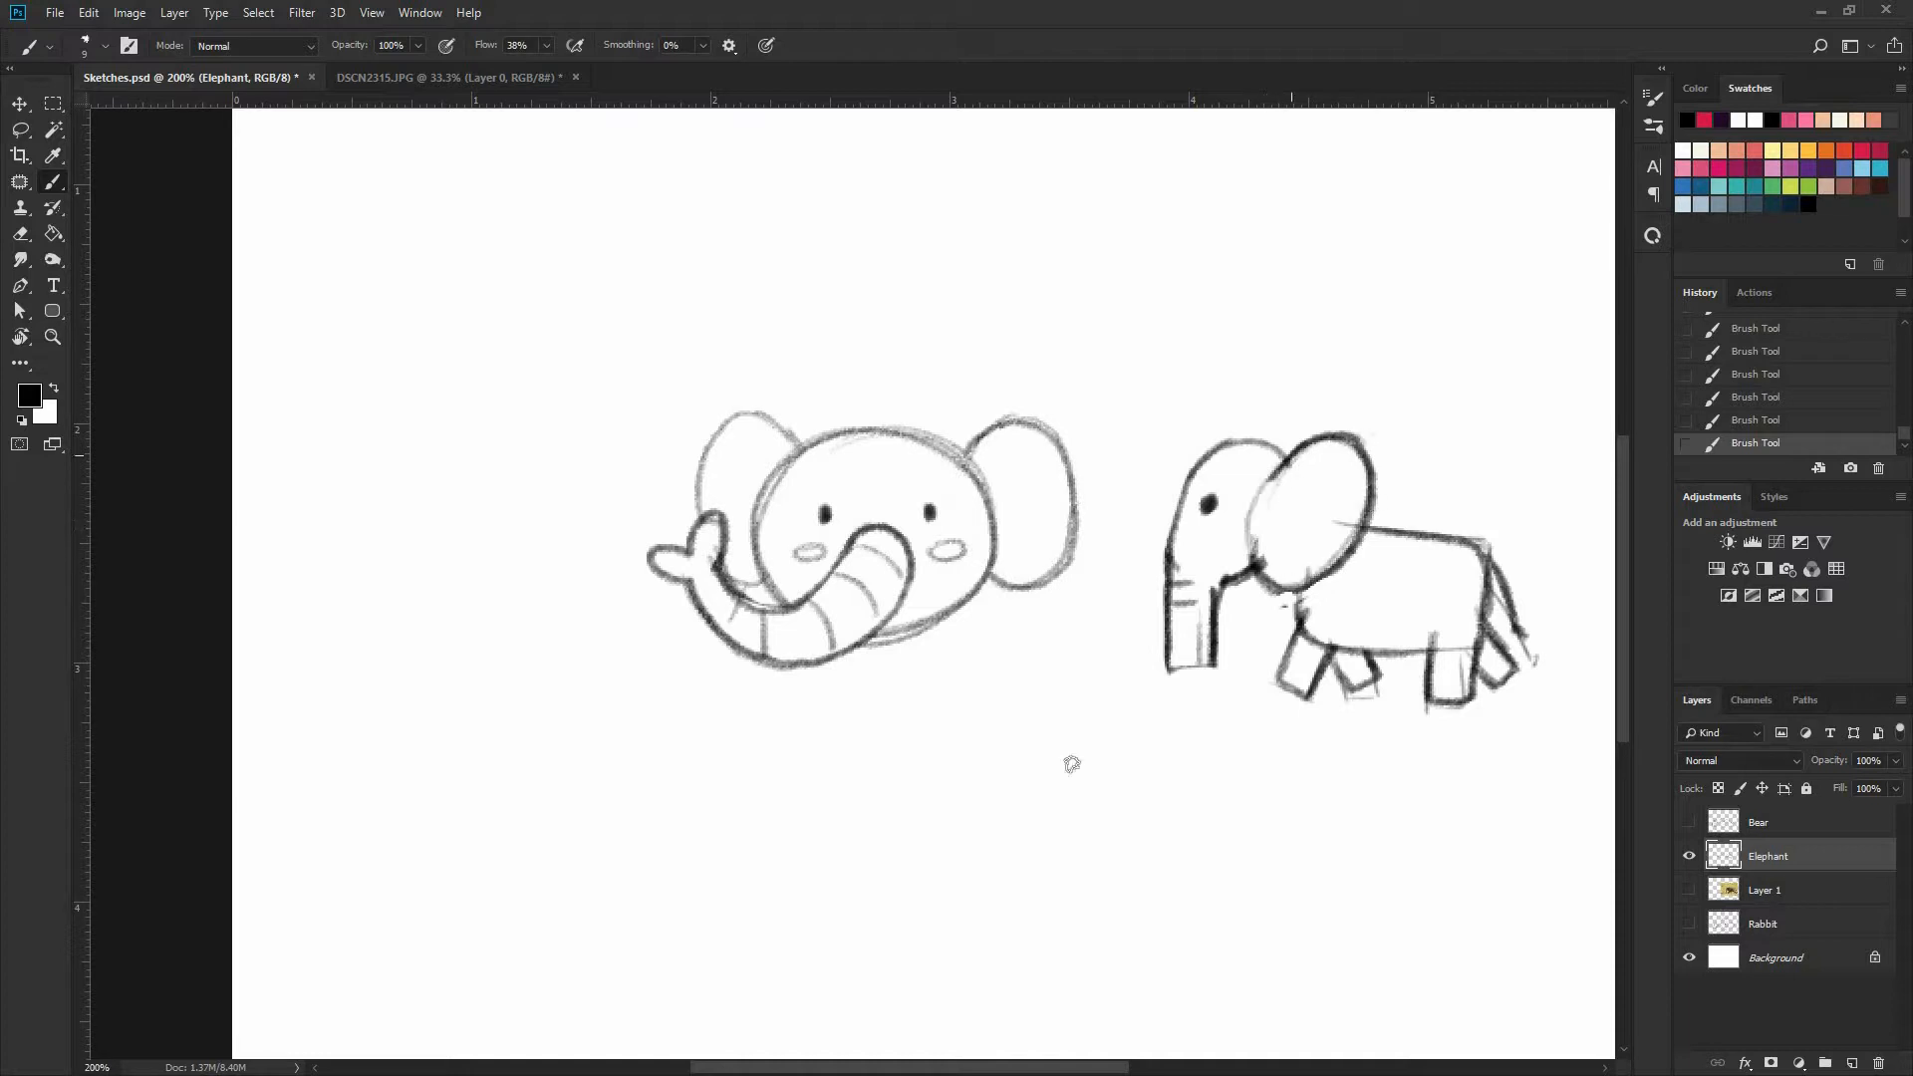
# Lasso the front-facing head, move it farther away from the side-view elephant, and deselect
pyautogui.moveTo(989, 662); pyautogui.dragTo(957, 569)
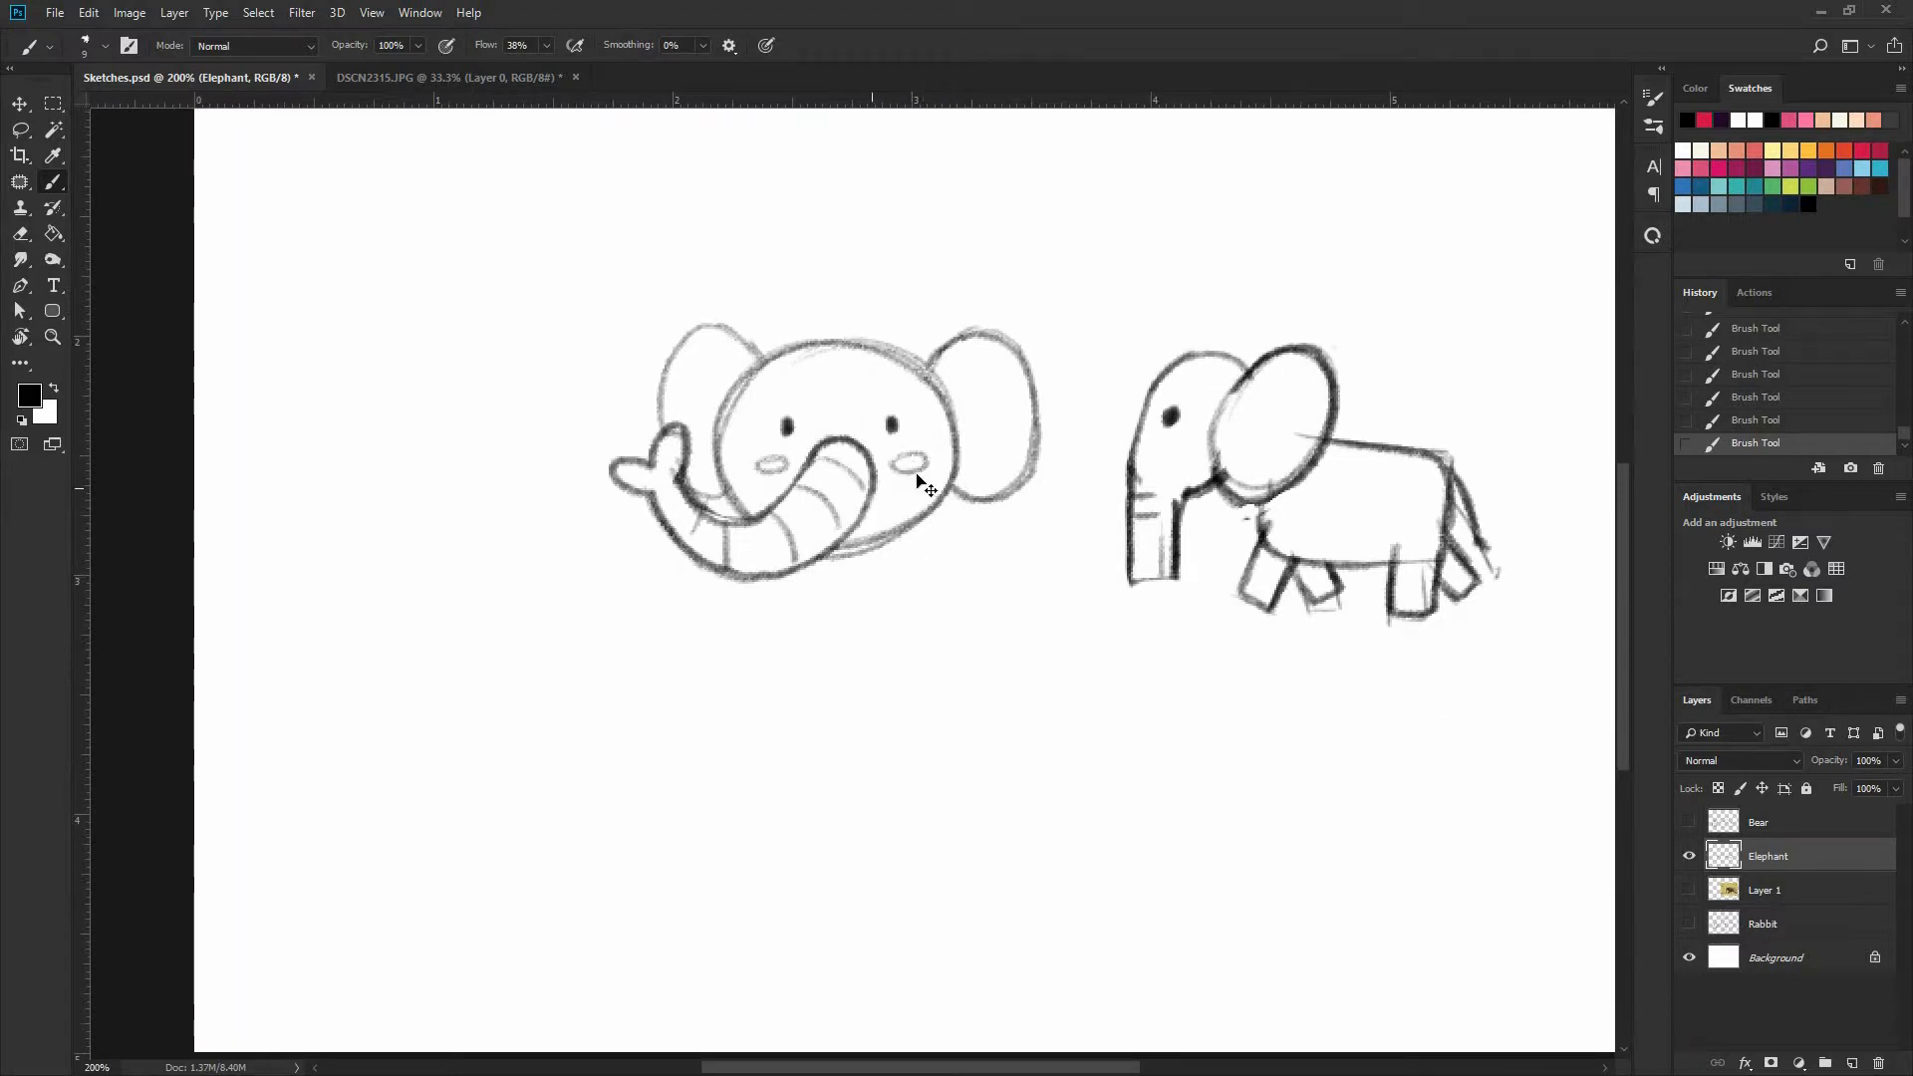
pyautogui.press('l')
pyautogui.moveTo(959, 205)
pyautogui.mouseDown()
pyautogui.moveTo(504, 364)
pyautogui.moveTo(947, 199)
pyautogui.mouseUp()
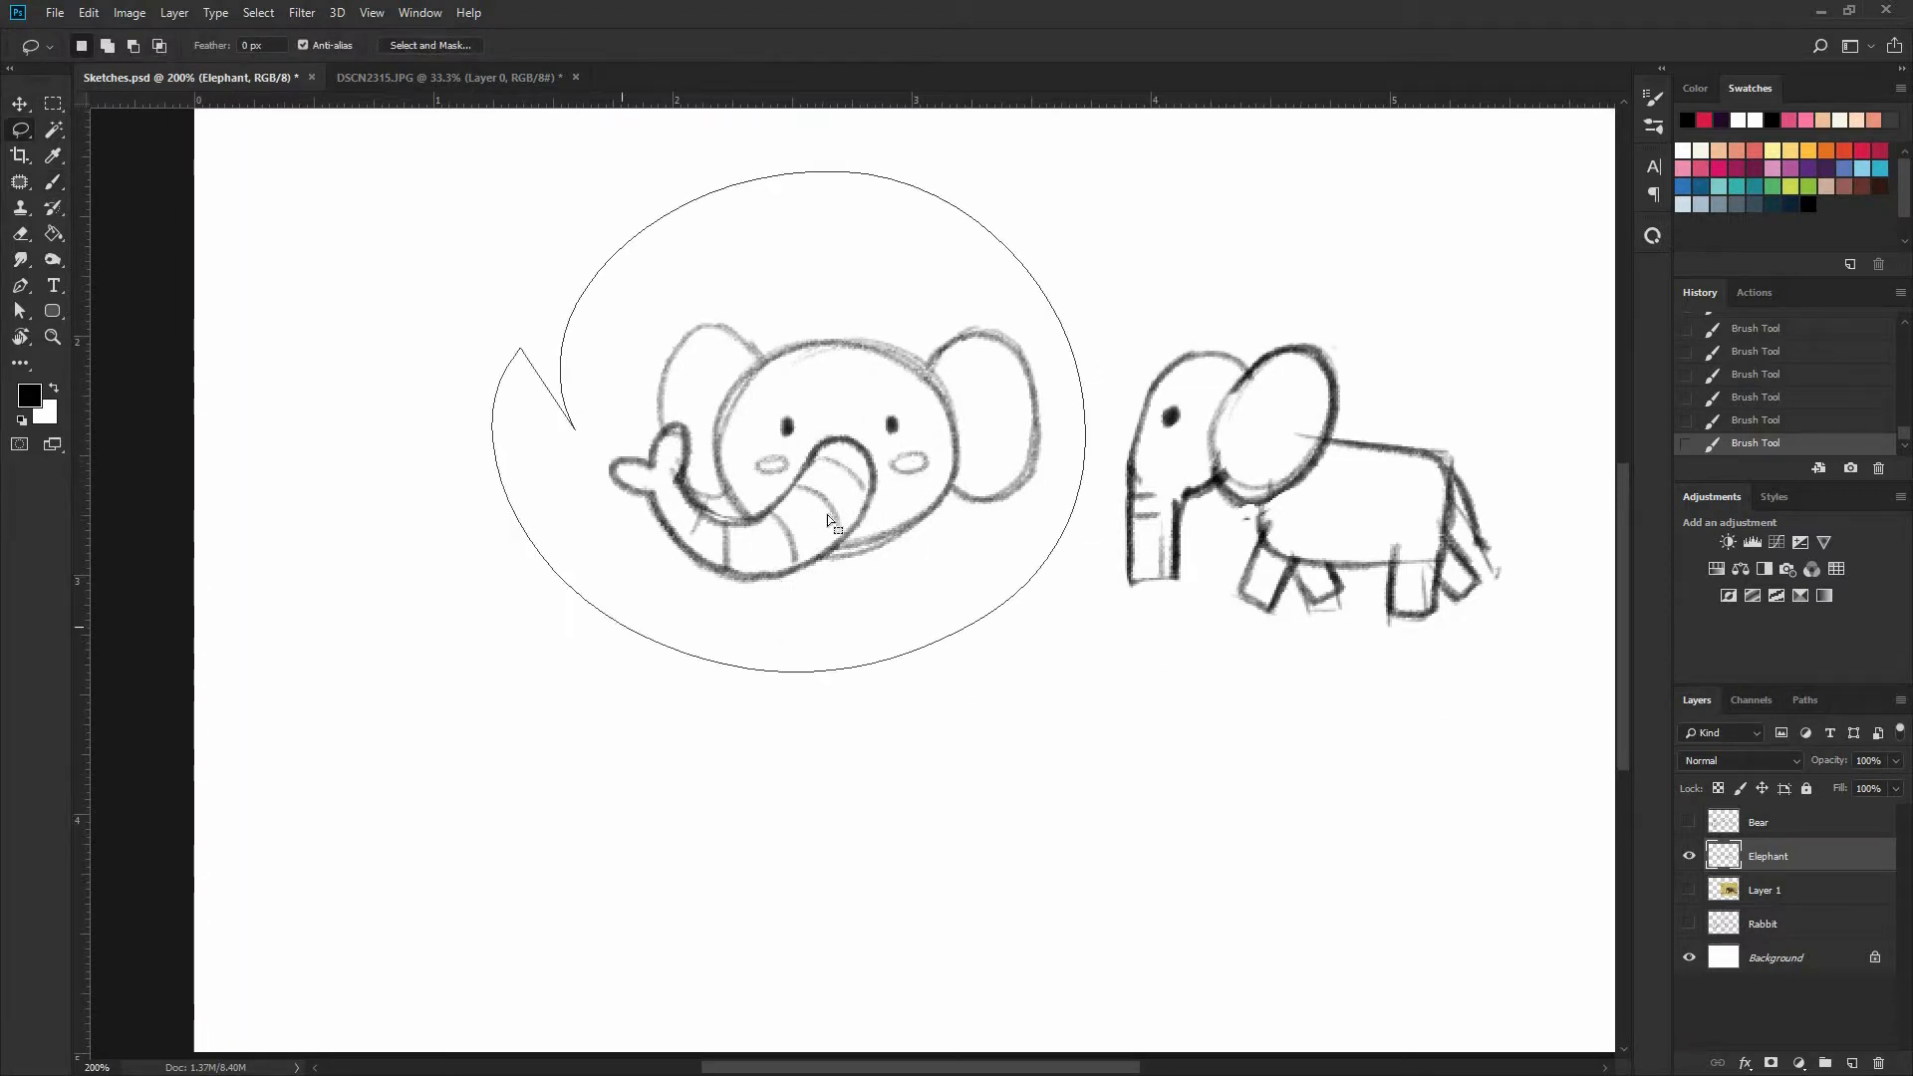
pyautogui.press('v')
pyautogui.moveTo(921, 524); pyautogui.dragTo(777, 556)
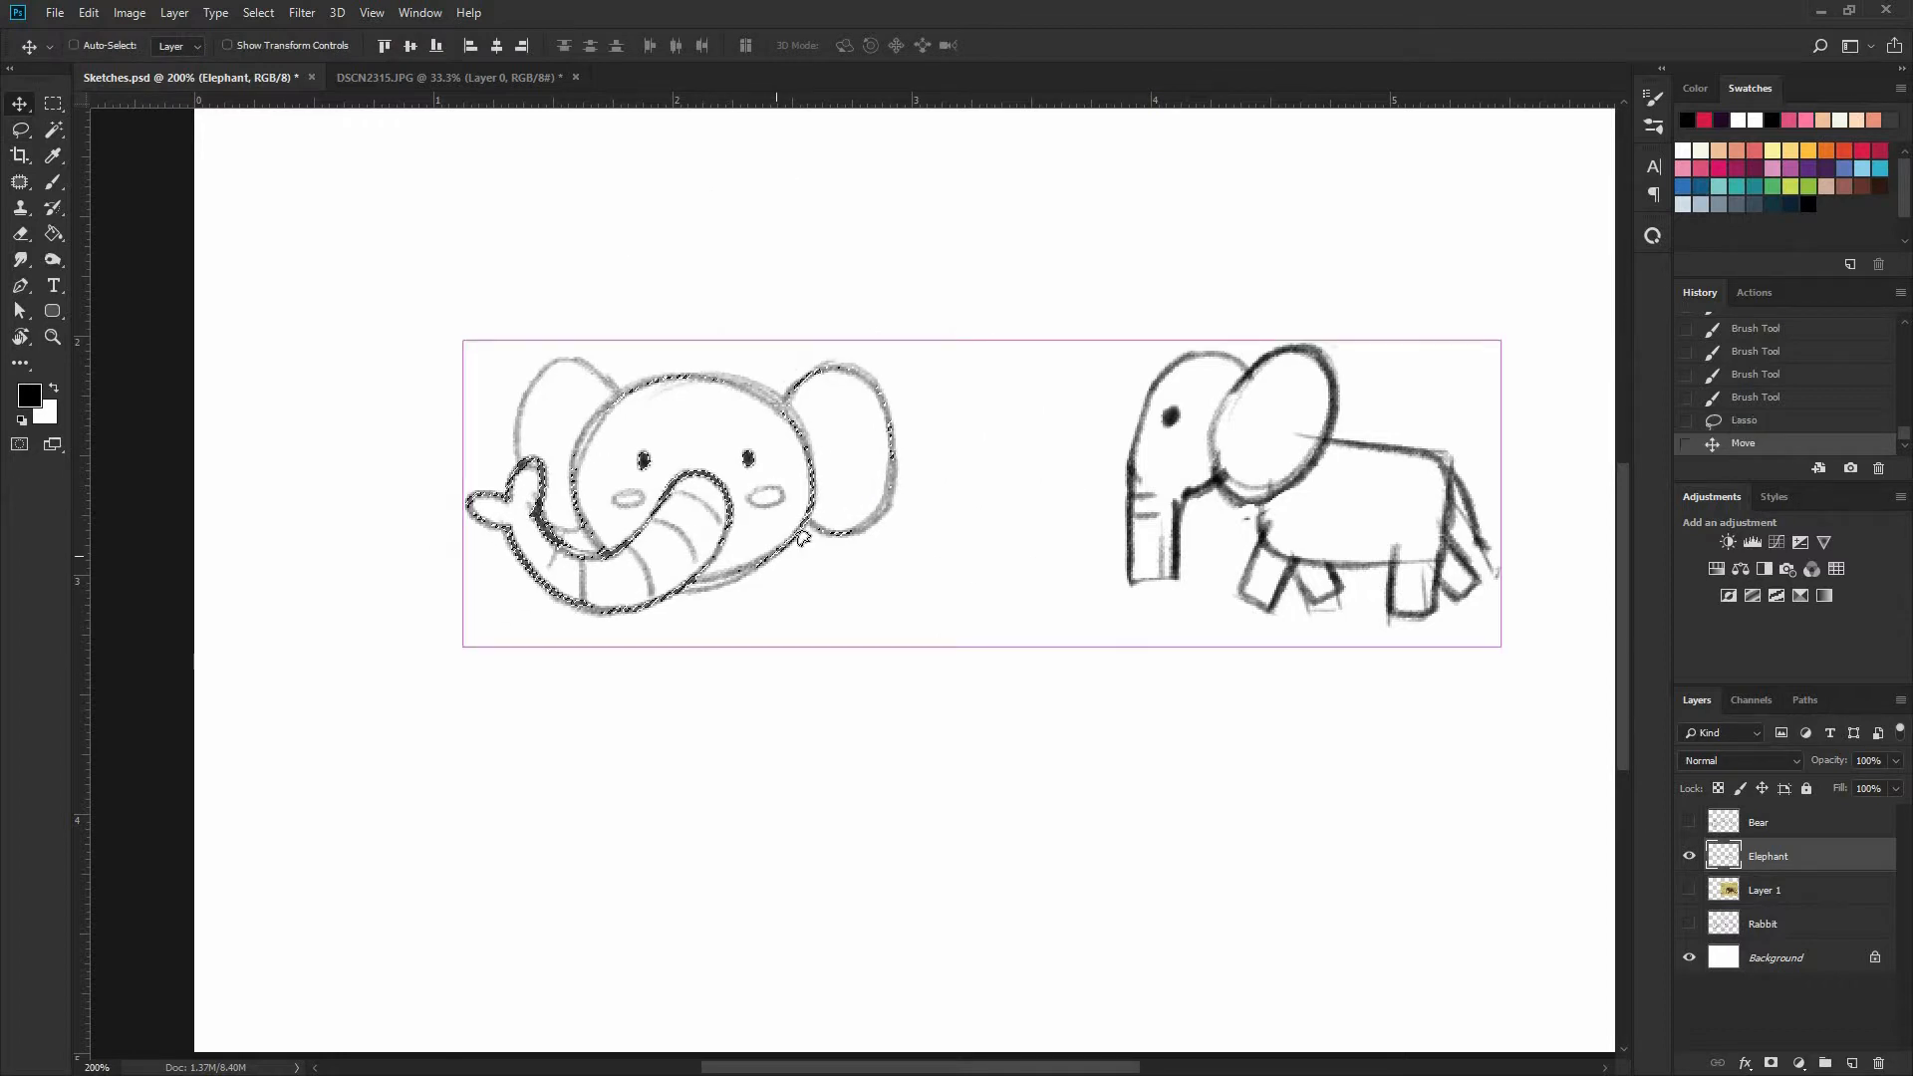
pyautogui.hotkey('ctrl', 'd')
# Draw a small boxy body with four short, blocky legs beneath and behind the front-facing head
pyautogui.press('b')
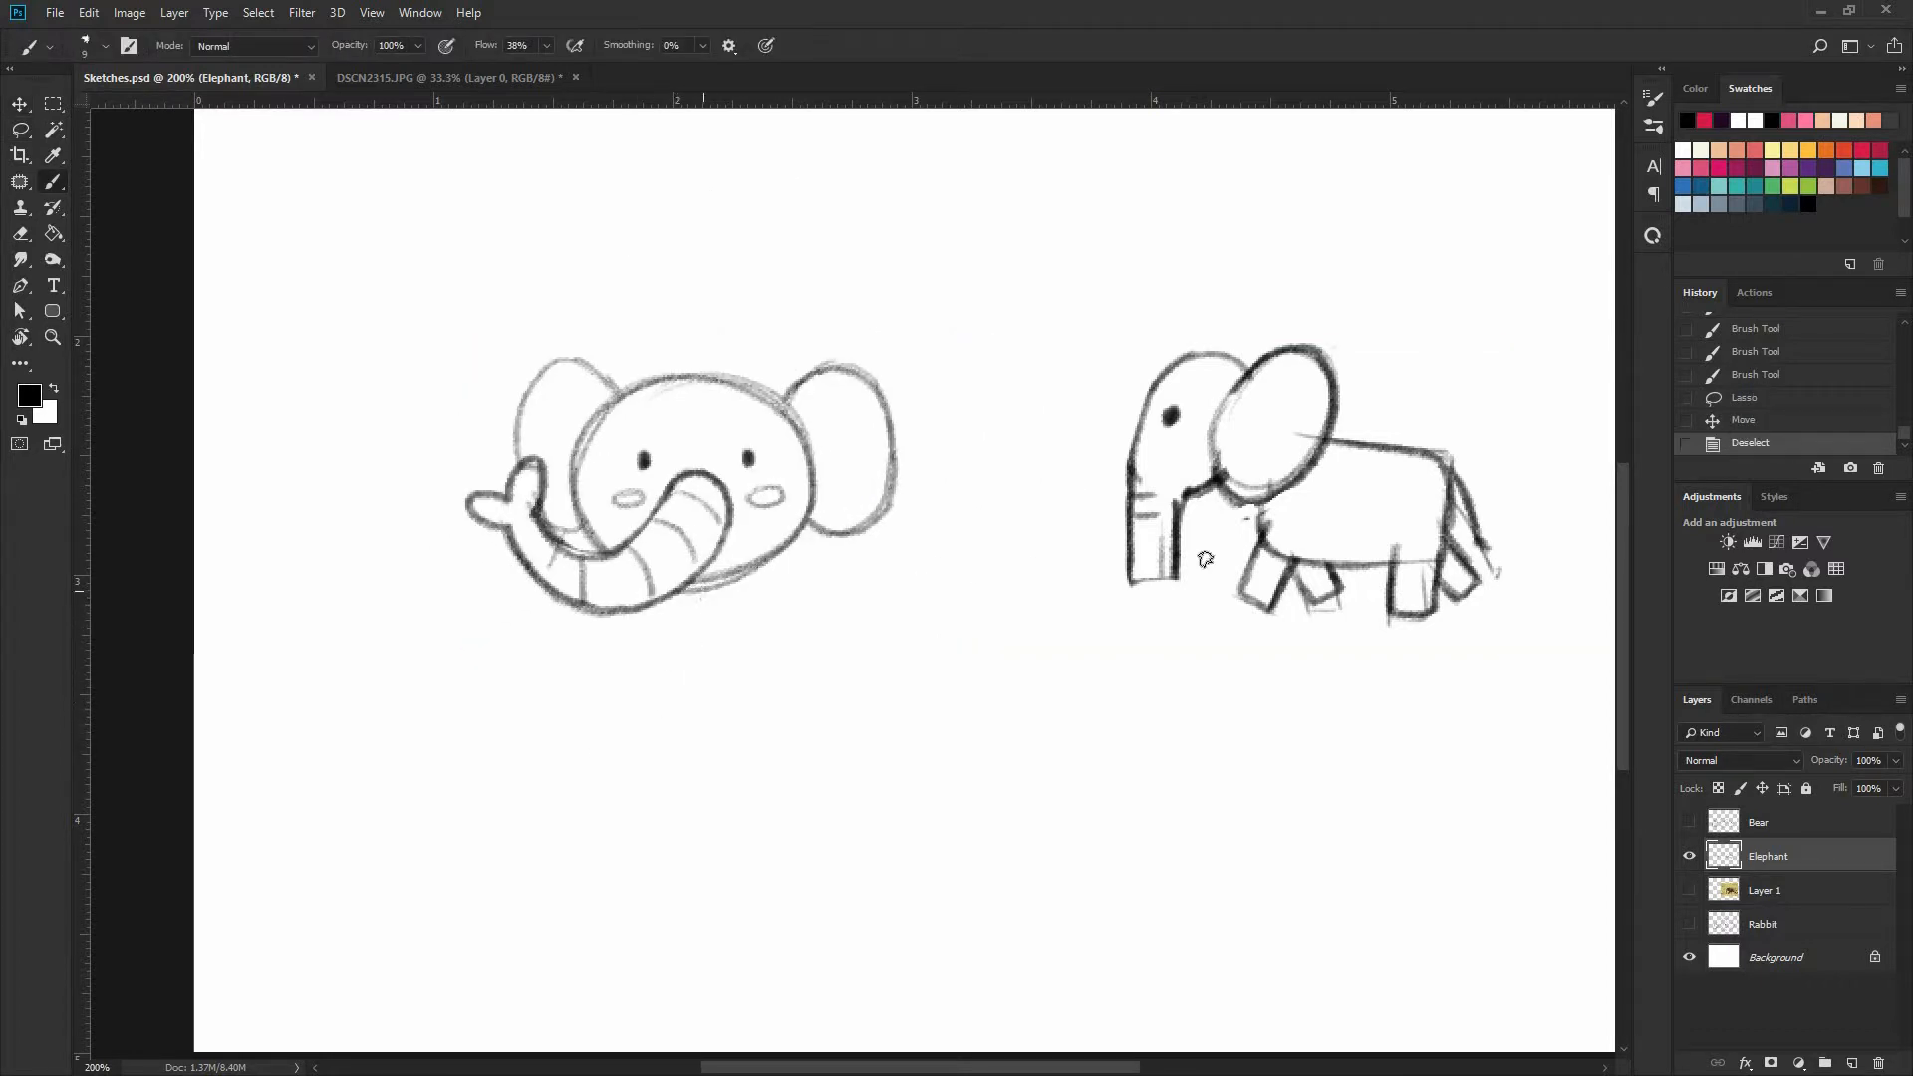
pyautogui.moveTo(1263, 512)
pyautogui.mouseDown()
pyautogui.moveTo(1415, 571)
pyautogui.moveTo(1470, 490)
pyautogui.mouseUp()
pyautogui.hotkey('ctrl', 'z')
pyautogui.moveTo(745, 648)
pyautogui.mouseDown()
pyautogui.moveTo(785, 648)
pyautogui.moveTo(785, 600)
pyautogui.moveTo(784, 643)
pyautogui.moveTo(786, 603)
pyautogui.moveTo(885, 634)
pyautogui.mouseUp()
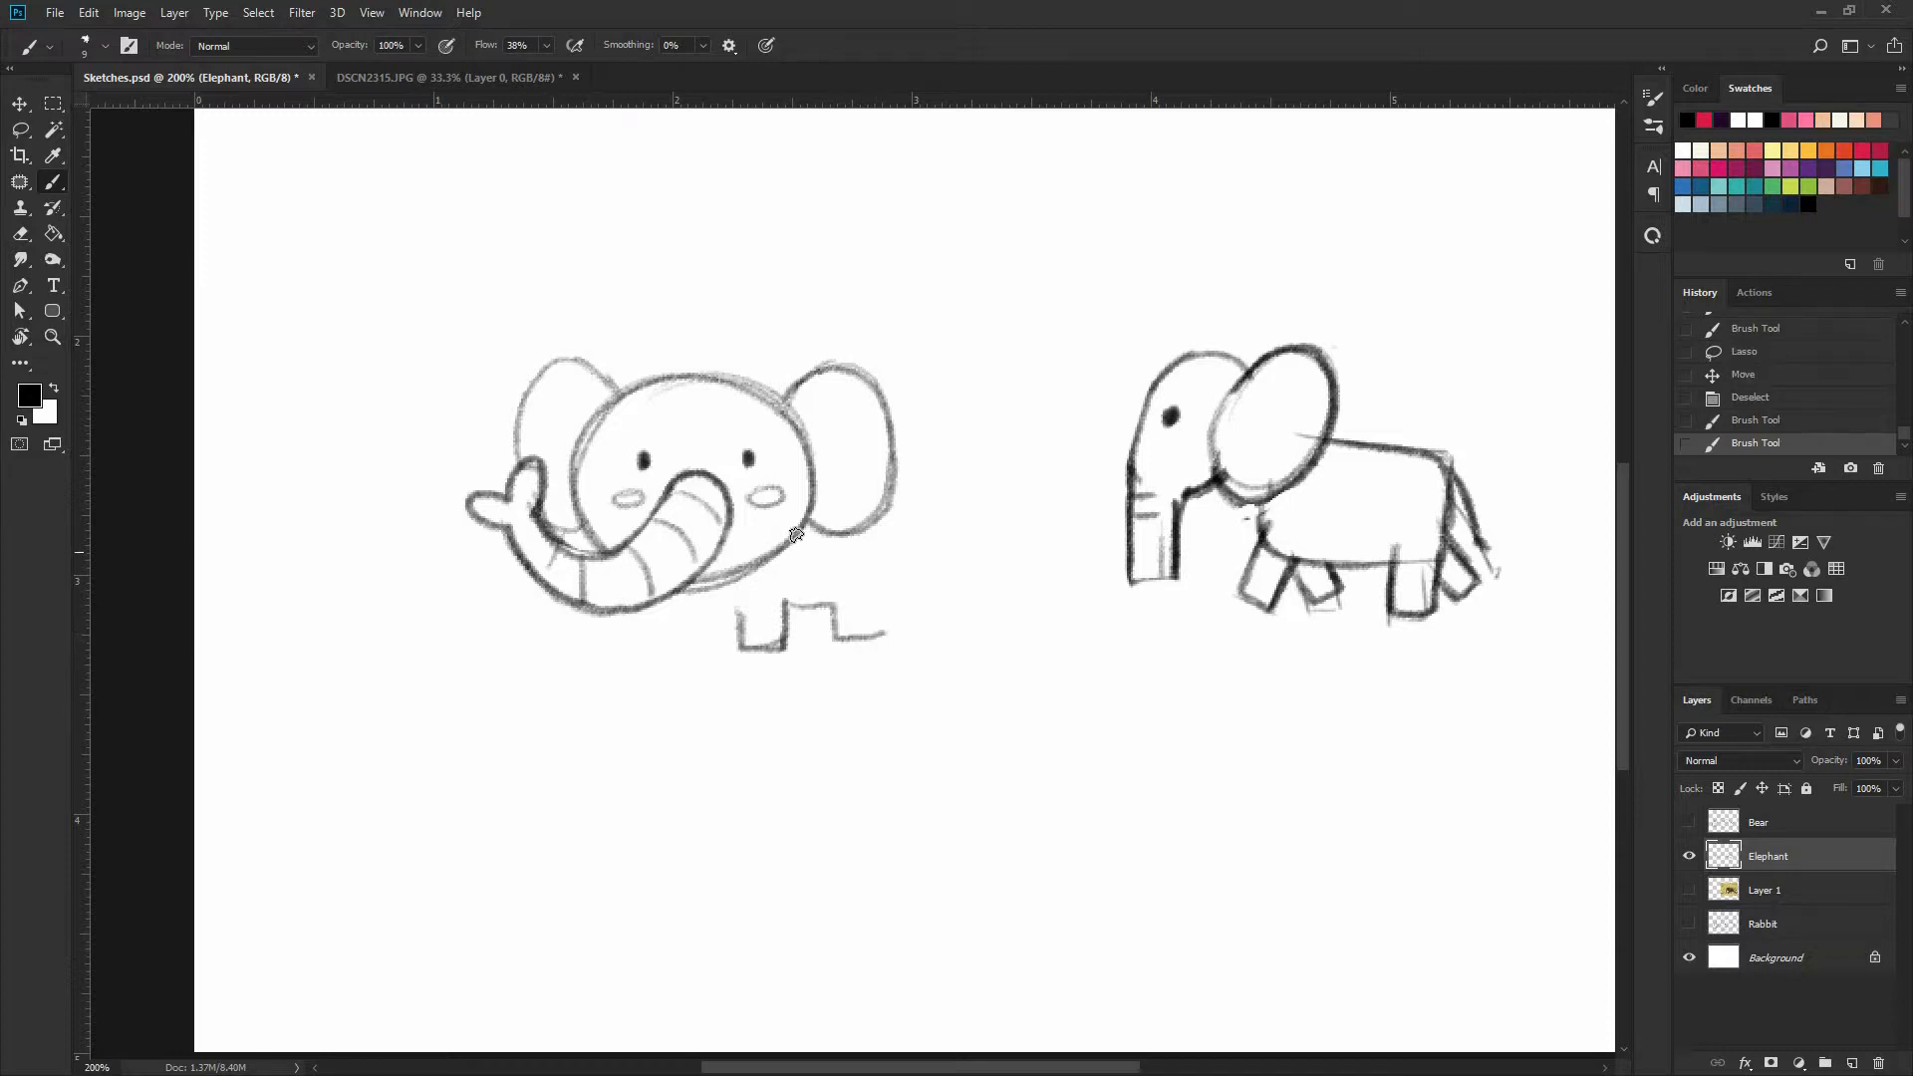
pyautogui.moveTo(798, 535)
pyautogui.mouseDown()
pyautogui.moveTo(871, 531)
pyautogui.moveTo(885, 624)
pyautogui.mouseUp()
pyautogui.moveTo(892, 555); pyautogui.dragTo(886, 624)
pyautogui.moveTo(796, 535)
pyautogui.mouseDown()
pyautogui.moveTo(879, 535)
pyautogui.moveTo(885, 623)
pyautogui.mouseUp()
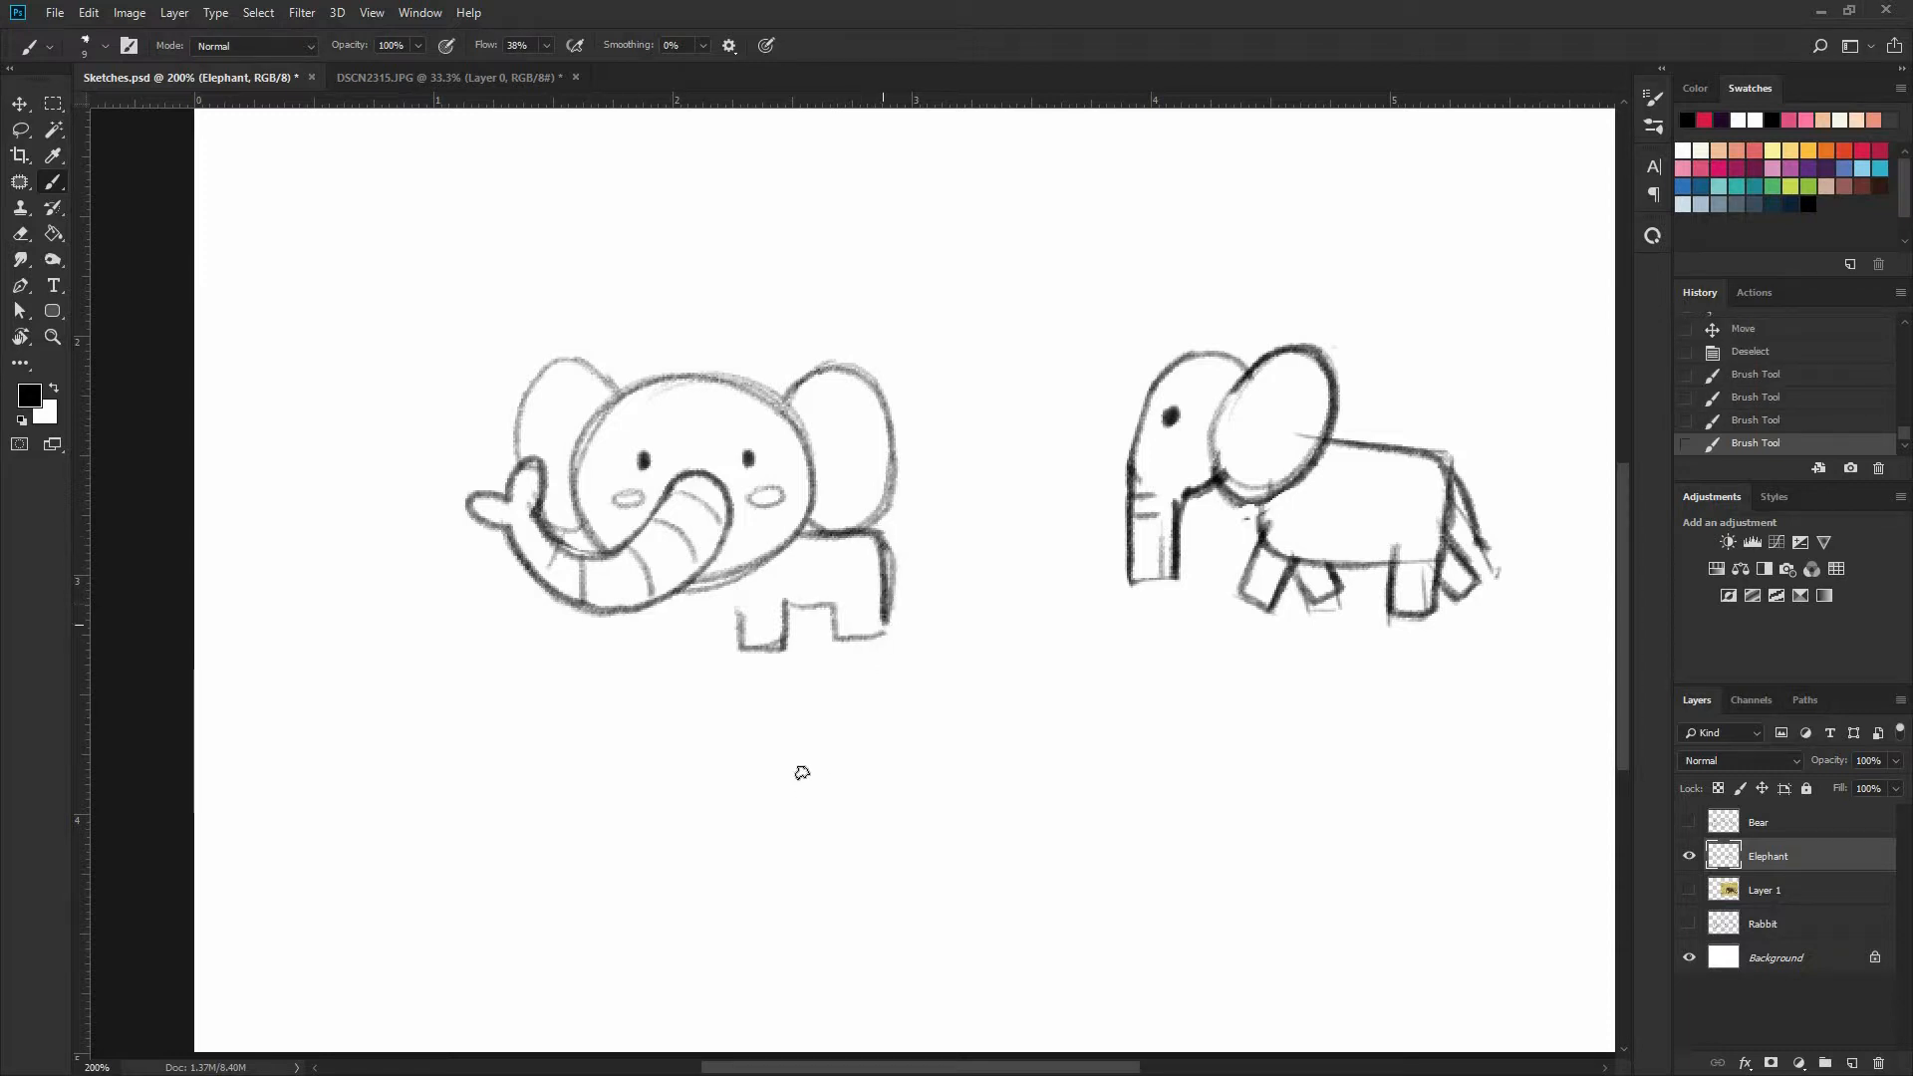
pyautogui.moveTo(798, 533)
pyautogui.mouseDown()
pyautogui.moveTo(890, 627)
pyautogui.moveTo(788, 640)
pyautogui.moveTo(845, 641)
pyautogui.moveTo(826, 652)
pyautogui.moveTo(780, 643)
pyautogui.moveTo(804, 638)
pyautogui.moveTo(804, 607)
pyautogui.moveTo(800, 645)
pyautogui.moveTo(696, 630)
pyautogui.moveTo(709, 610)
pyautogui.moveTo(706, 648)
pyautogui.moveTo(667, 650)
pyautogui.moveTo(671, 590)
pyautogui.moveTo(674, 650)
pyautogui.moveTo(714, 653)
pyautogui.mouseUp()
# Check the reference photo and add small rounded toenails to the feet of the front-facing elephant
pyautogui.hotkey('ctrl', '+')
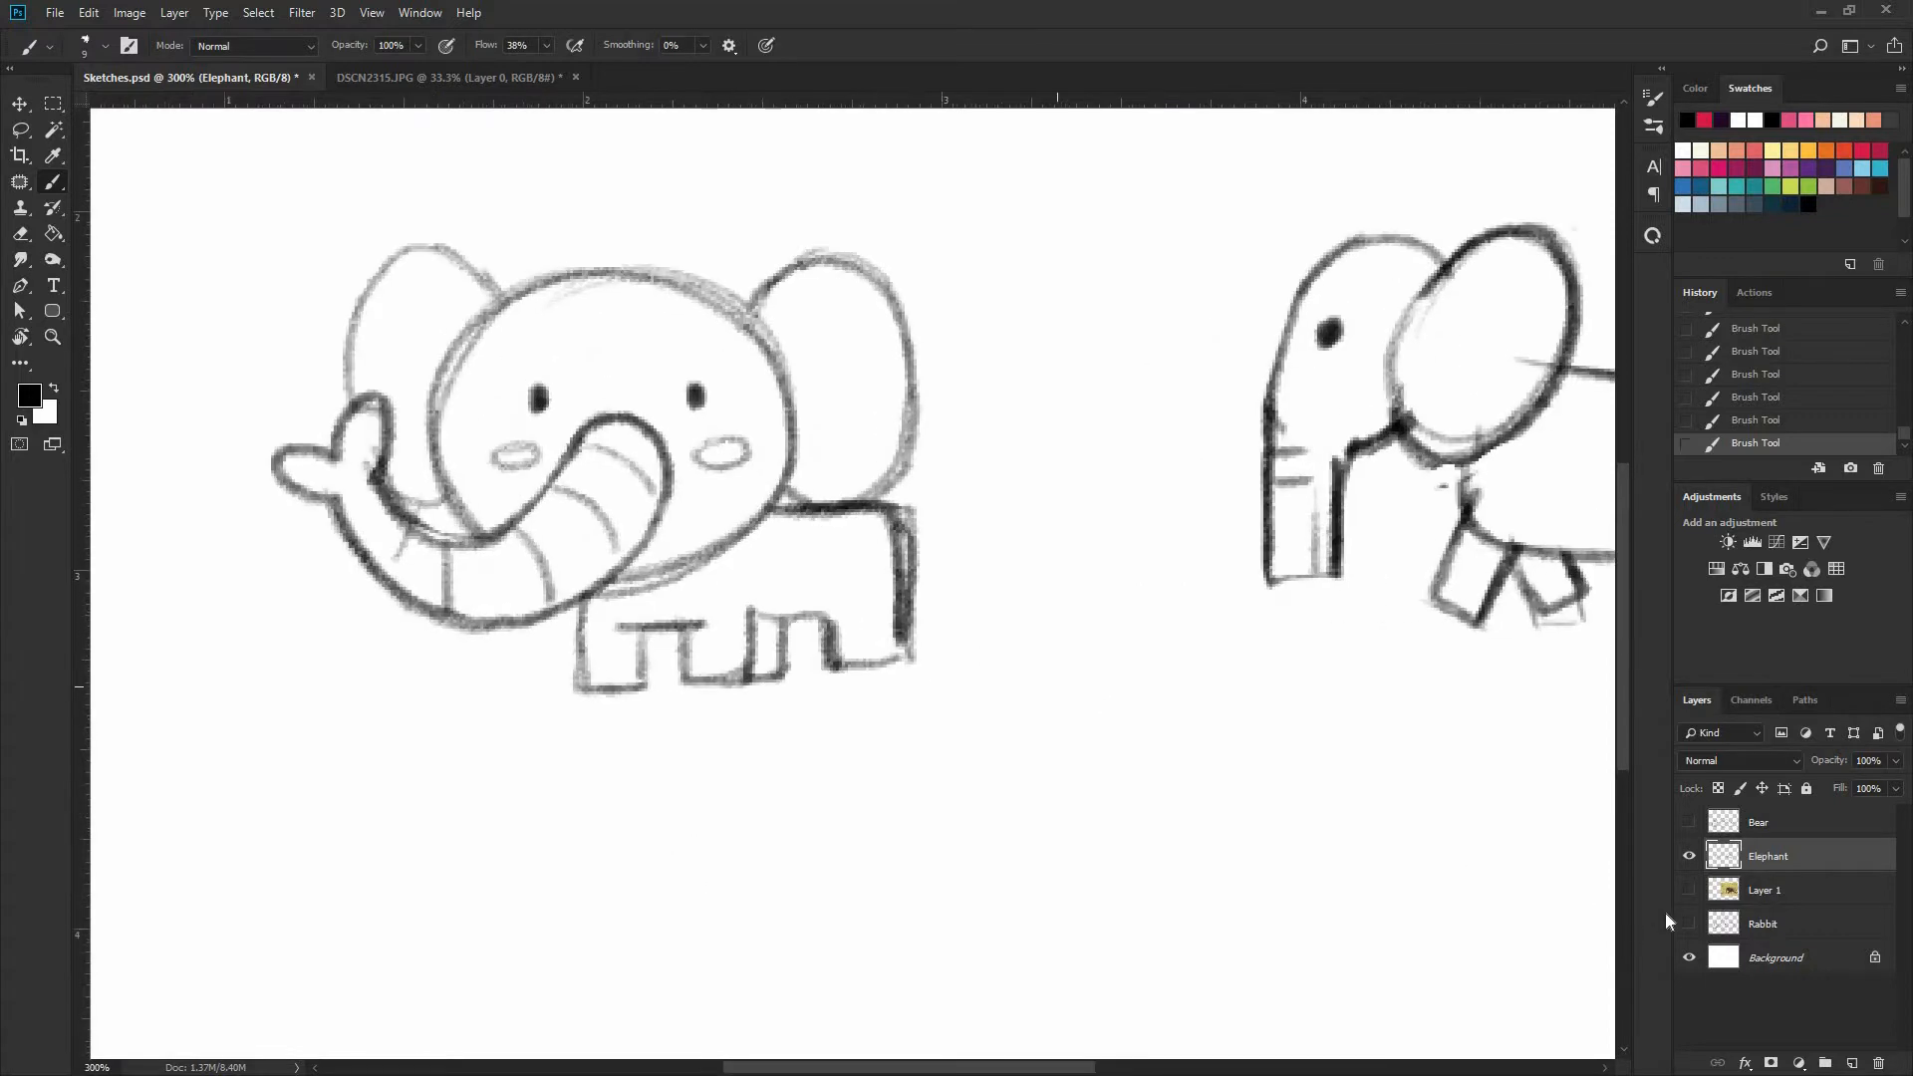
pyautogui.click(1688, 890)
pyautogui.moveTo(695, 668); pyautogui.dragTo(702, 667)
pyautogui.moveTo(717, 669); pyautogui.dragTo(723, 666)
pyautogui.moveTo(586, 679); pyautogui.dragTo(612, 681)
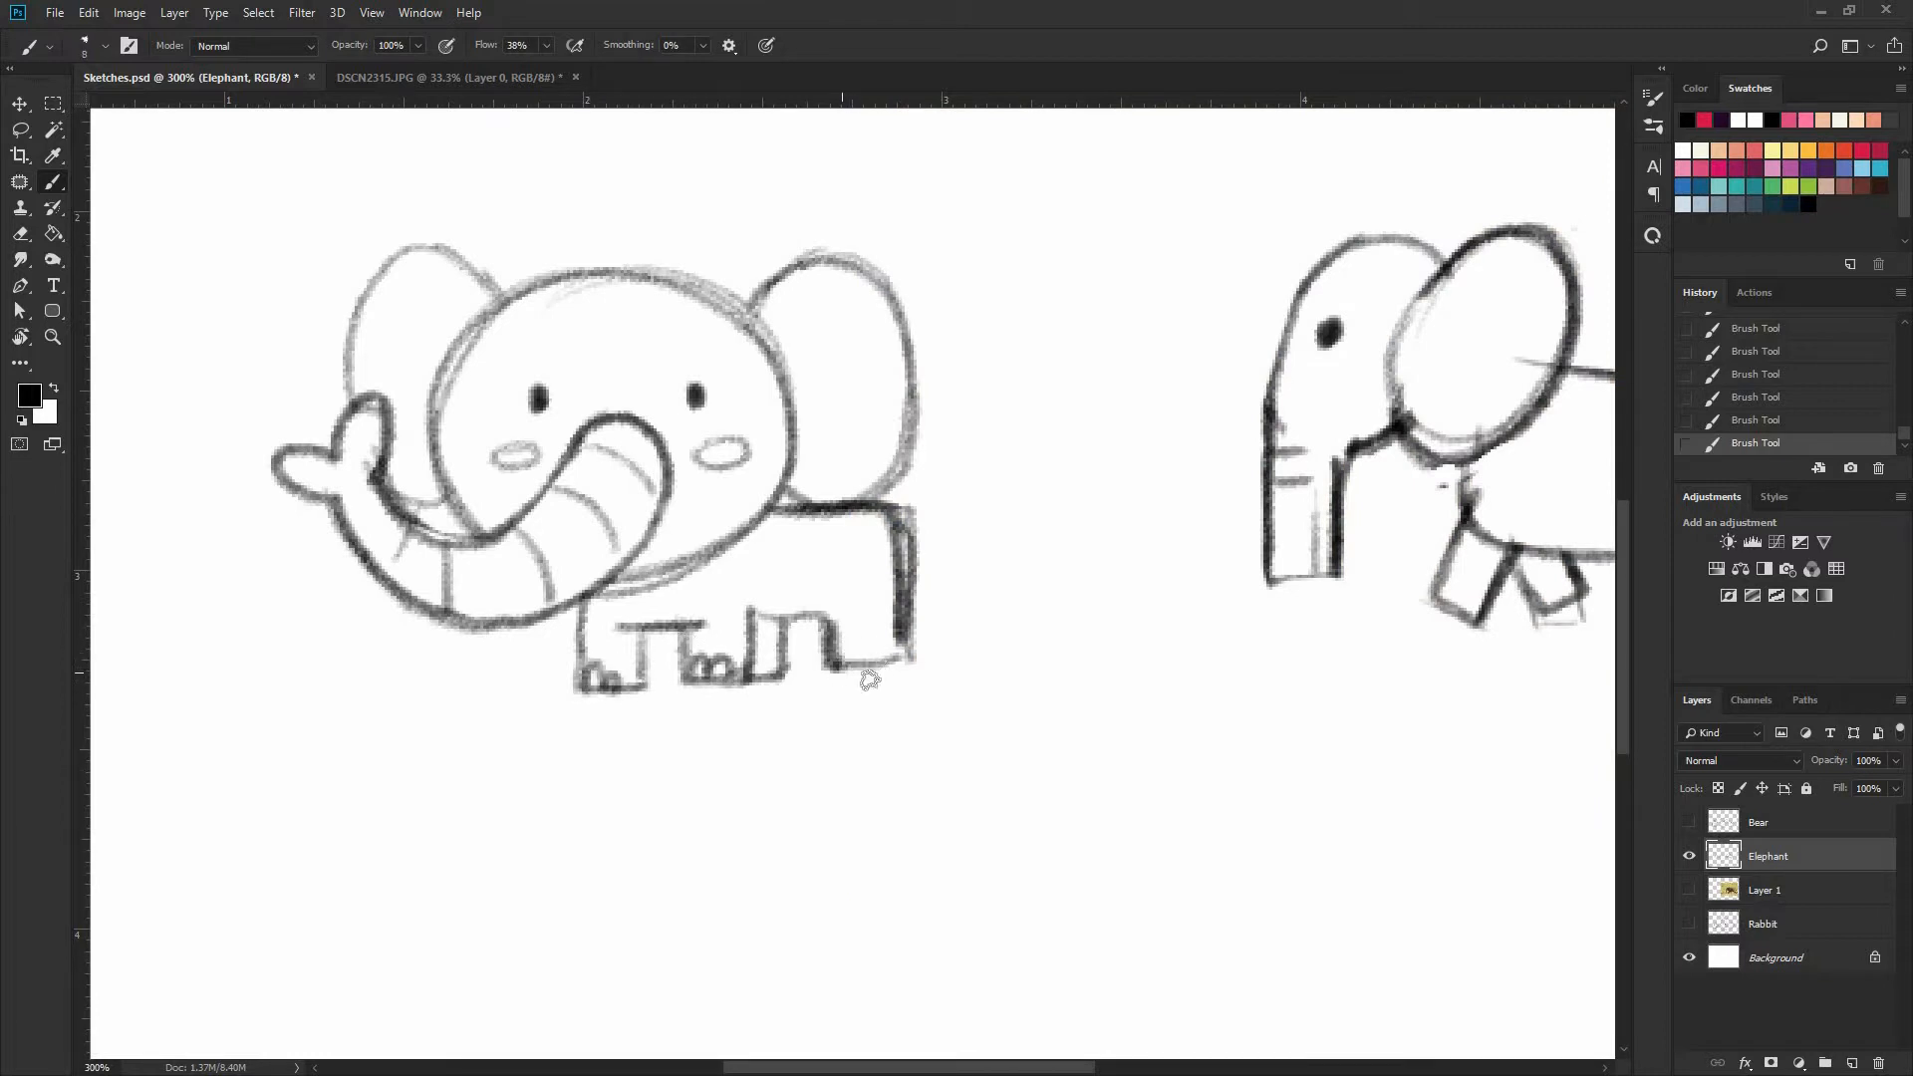
pyautogui.moveTo(841, 659); pyautogui.dragTo(846, 657)
pyautogui.moveTo(860, 658); pyautogui.dragTo(866, 655)
# Rework the back and rump of the front-facing elephant's body, erasing the heavy lines between its head and rear leg
pyautogui.moveTo(802, 510); pyautogui.dragTo(903, 605)
pyautogui.hotkey('ctrl', 'z')
pyautogui.moveTo(800, 508); pyautogui.dragTo(906, 646)
pyautogui.press('e')
pyautogui.moveTo(887, 515)
pyautogui.mouseDown()
pyautogui.moveTo(907, 633)
pyautogui.moveTo(872, 510)
pyautogui.moveTo(902, 581)
pyautogui.moveTo(783, 508)
pyautogui.moveTo(885, 522)
pyautogui.moveTo(905, 631)
pyautogui.mouseUp()
pyautogui.press('b')
pyautogui.hotkey('ctrl', 'z')
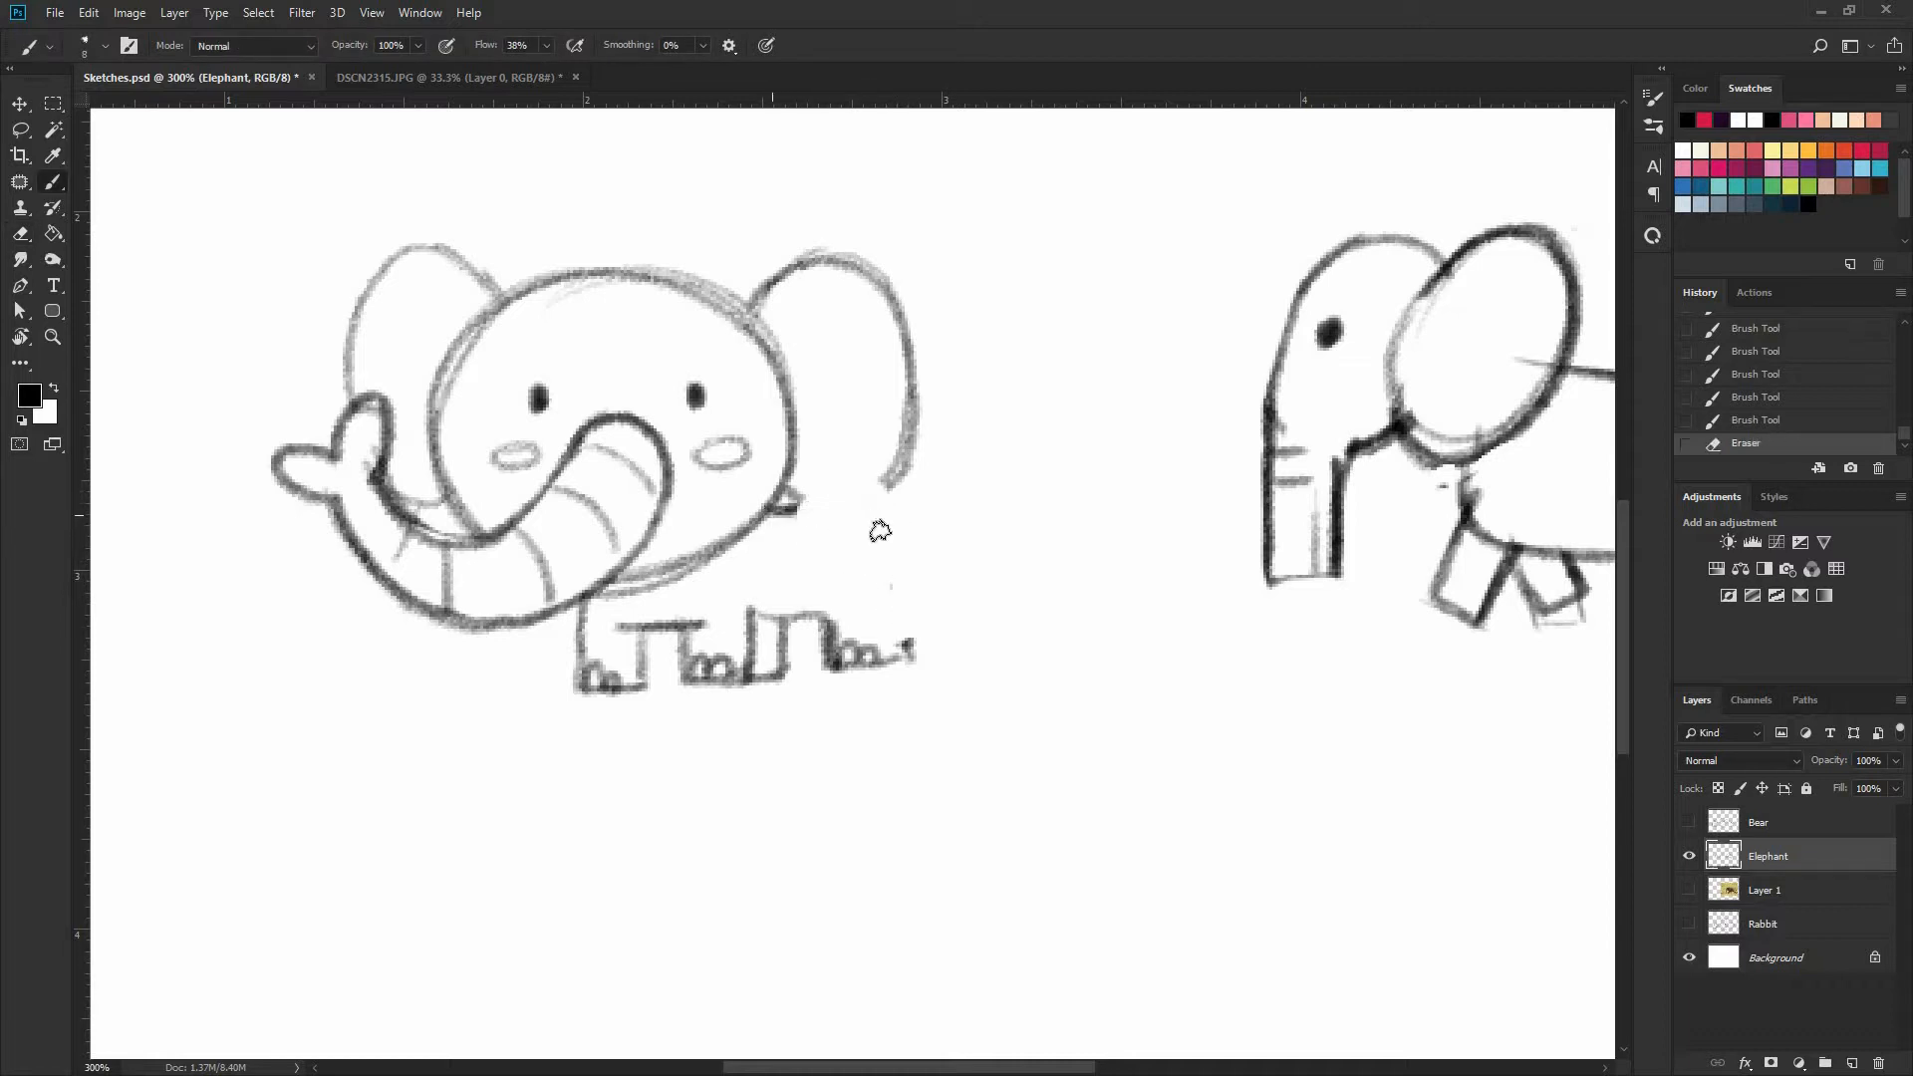
# Redraw the back and rump of the front-facing elephant as one clean line with a rounded corner down to the rear foot
pyautogui.moveTo(787, 513)
pyautogui.mouseDown()
pyautogui.moveTo(879, 519)
pyautogui.moveTo(899, 648)
pyautogui.mouseUp()
pyautogui.moveTo(883, 520); pyautogui.dragTo(901, 650)
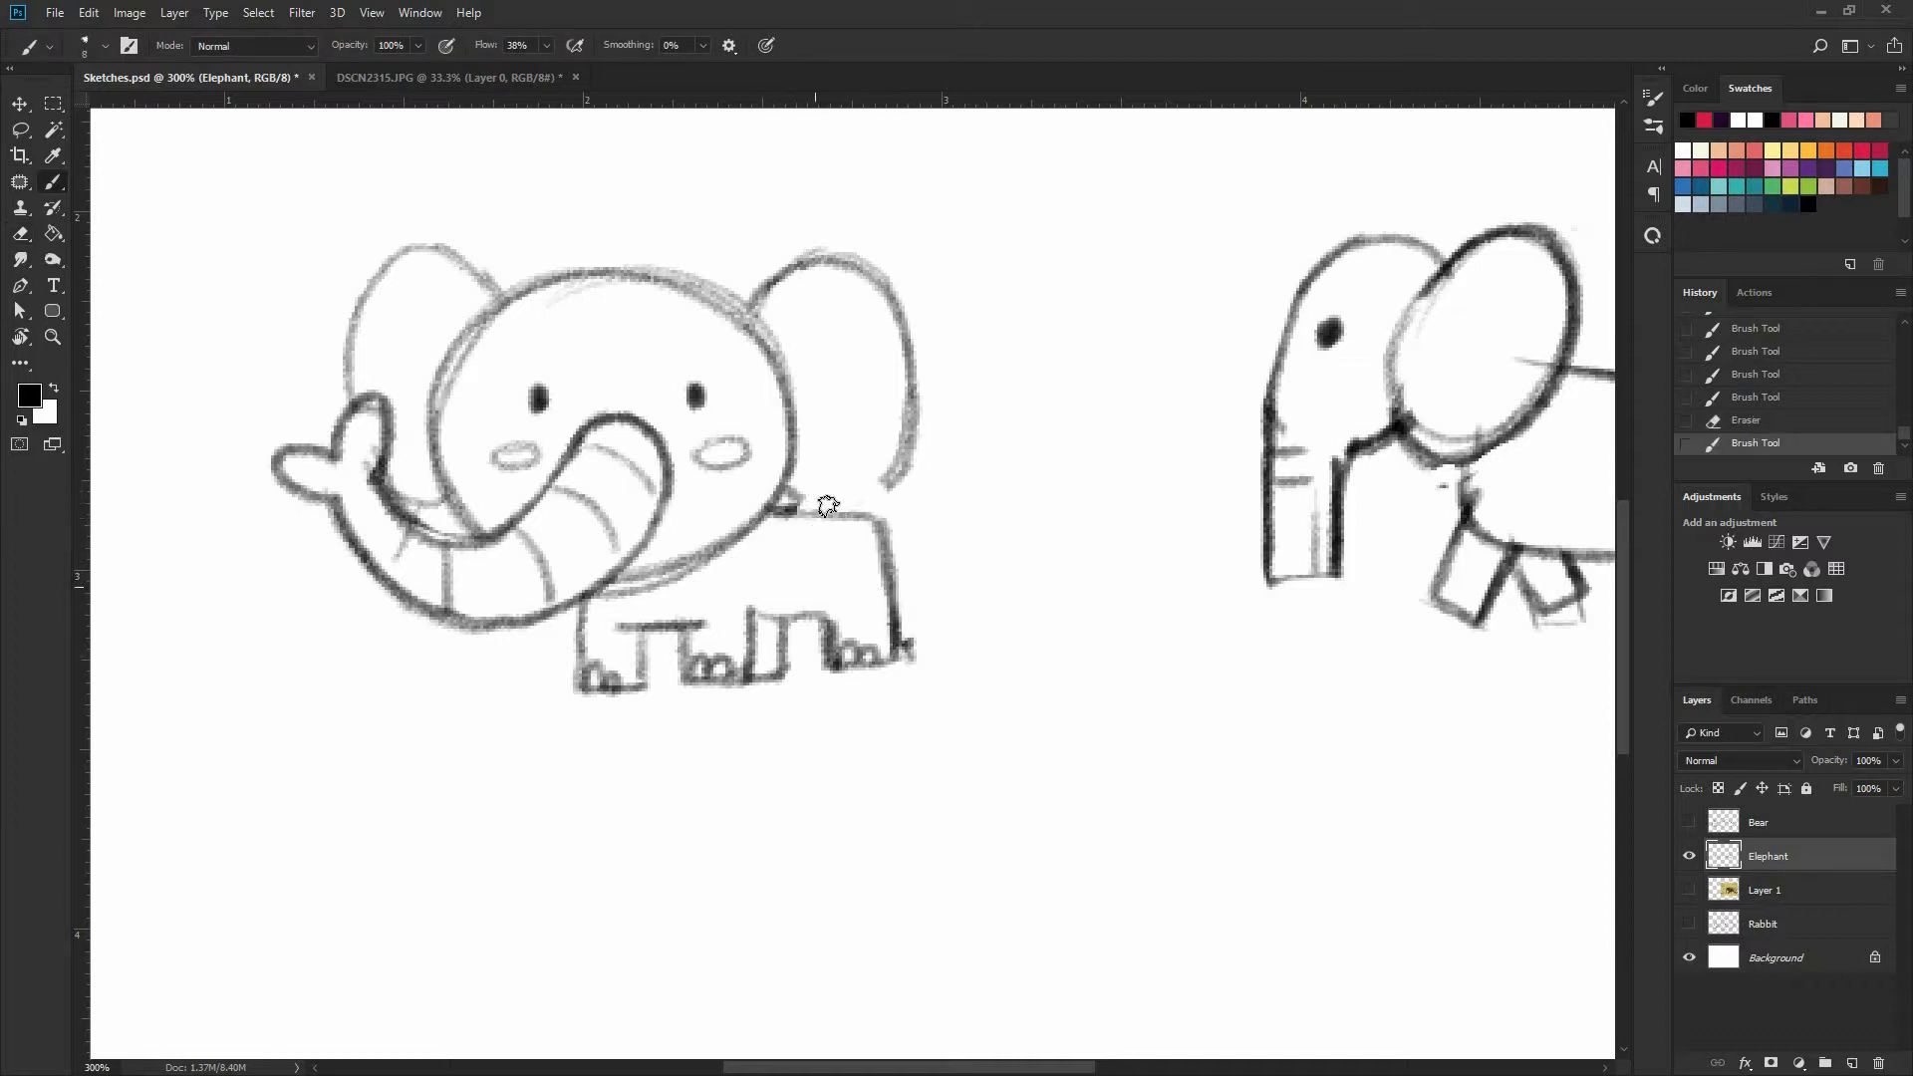
pyautogui.hotkey('ctrl', 'z')
pyautogui.moveTo(773, 509)
pyautogui.mouseDown()
pyautogui.moveTo(902, 516)
pyautogui.moveTo(907, 648)
pyautogui.mouseUp()
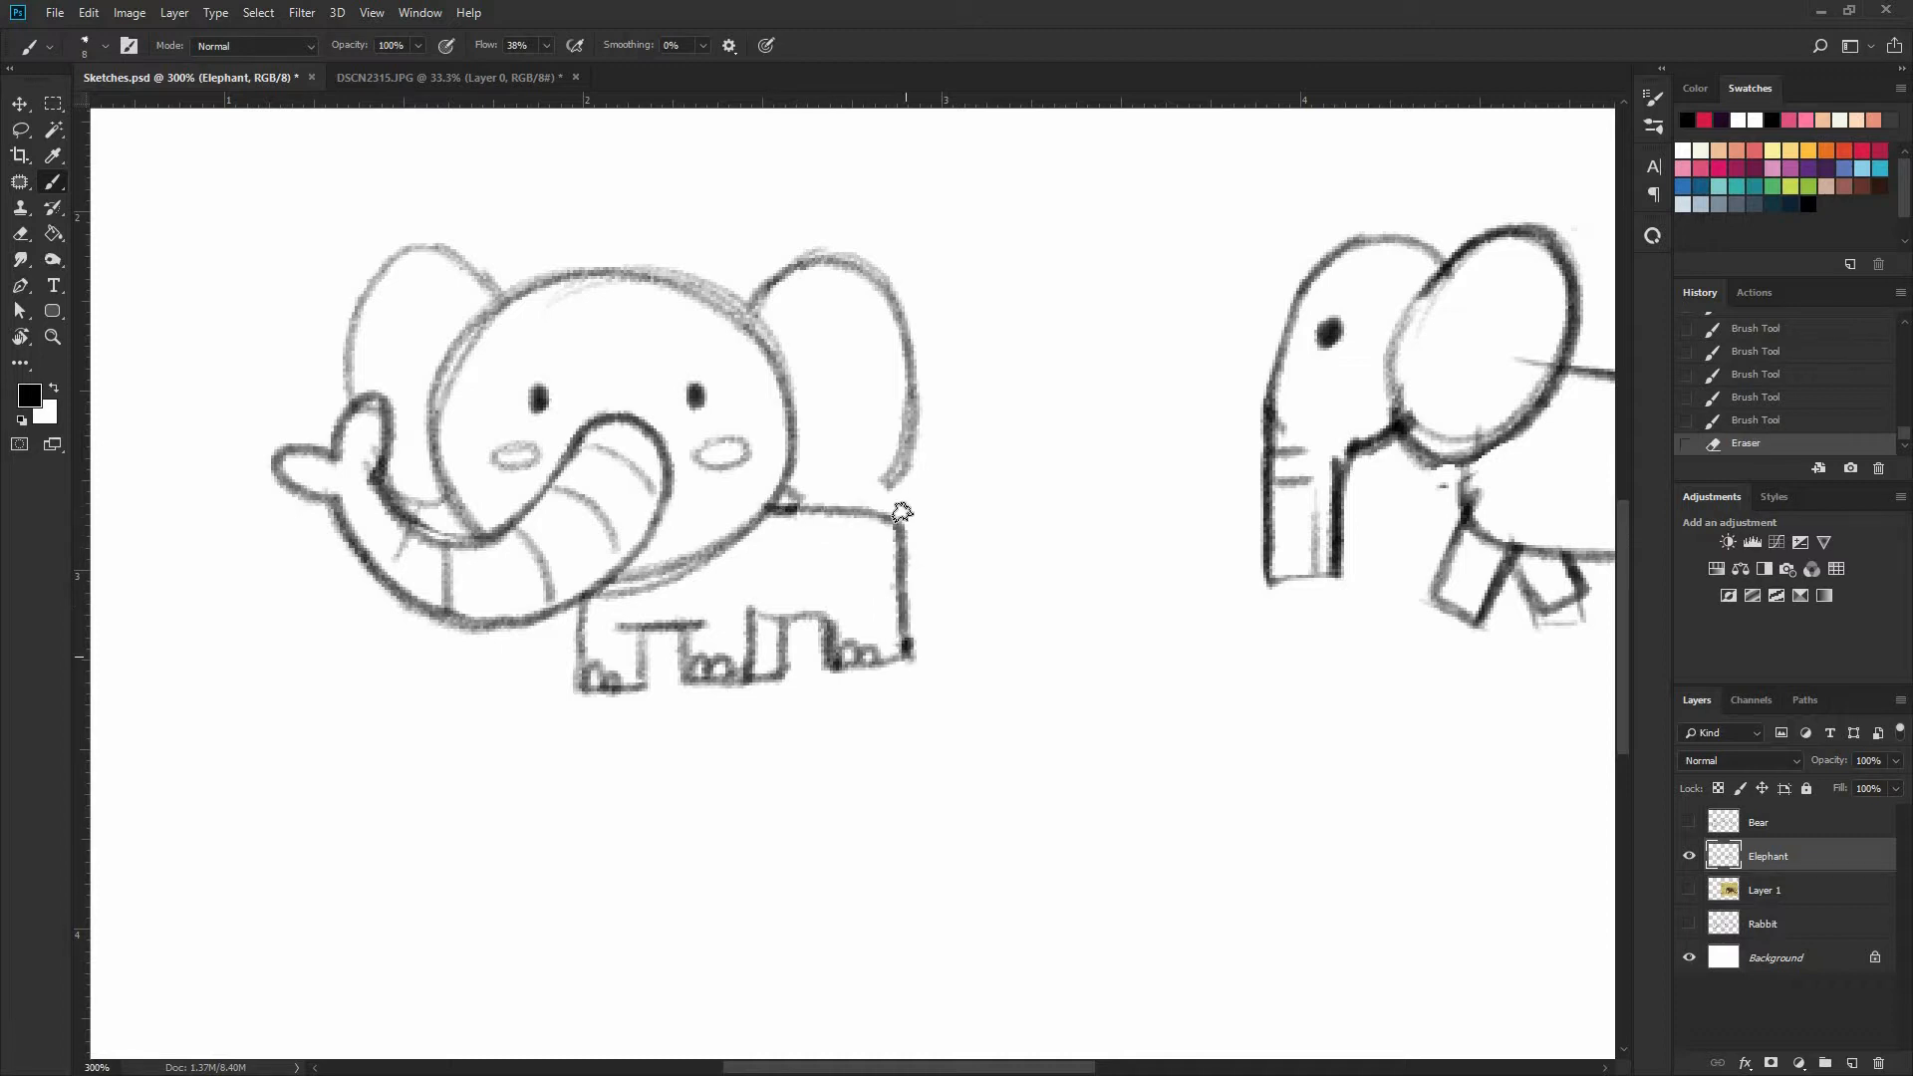
# Close the ear's lower edge over the back of the front-facing elephant and add a short tail with a curled tip
pyautogui.moveTo(785, 493)
pyautogui.mouseDown()
pyautogui.moveTo(839, 516)
pyautogui.moveTo(885, 477)
pyautogui.mouseUp()
pyautogui.press('e')
pyautogui.press('b')
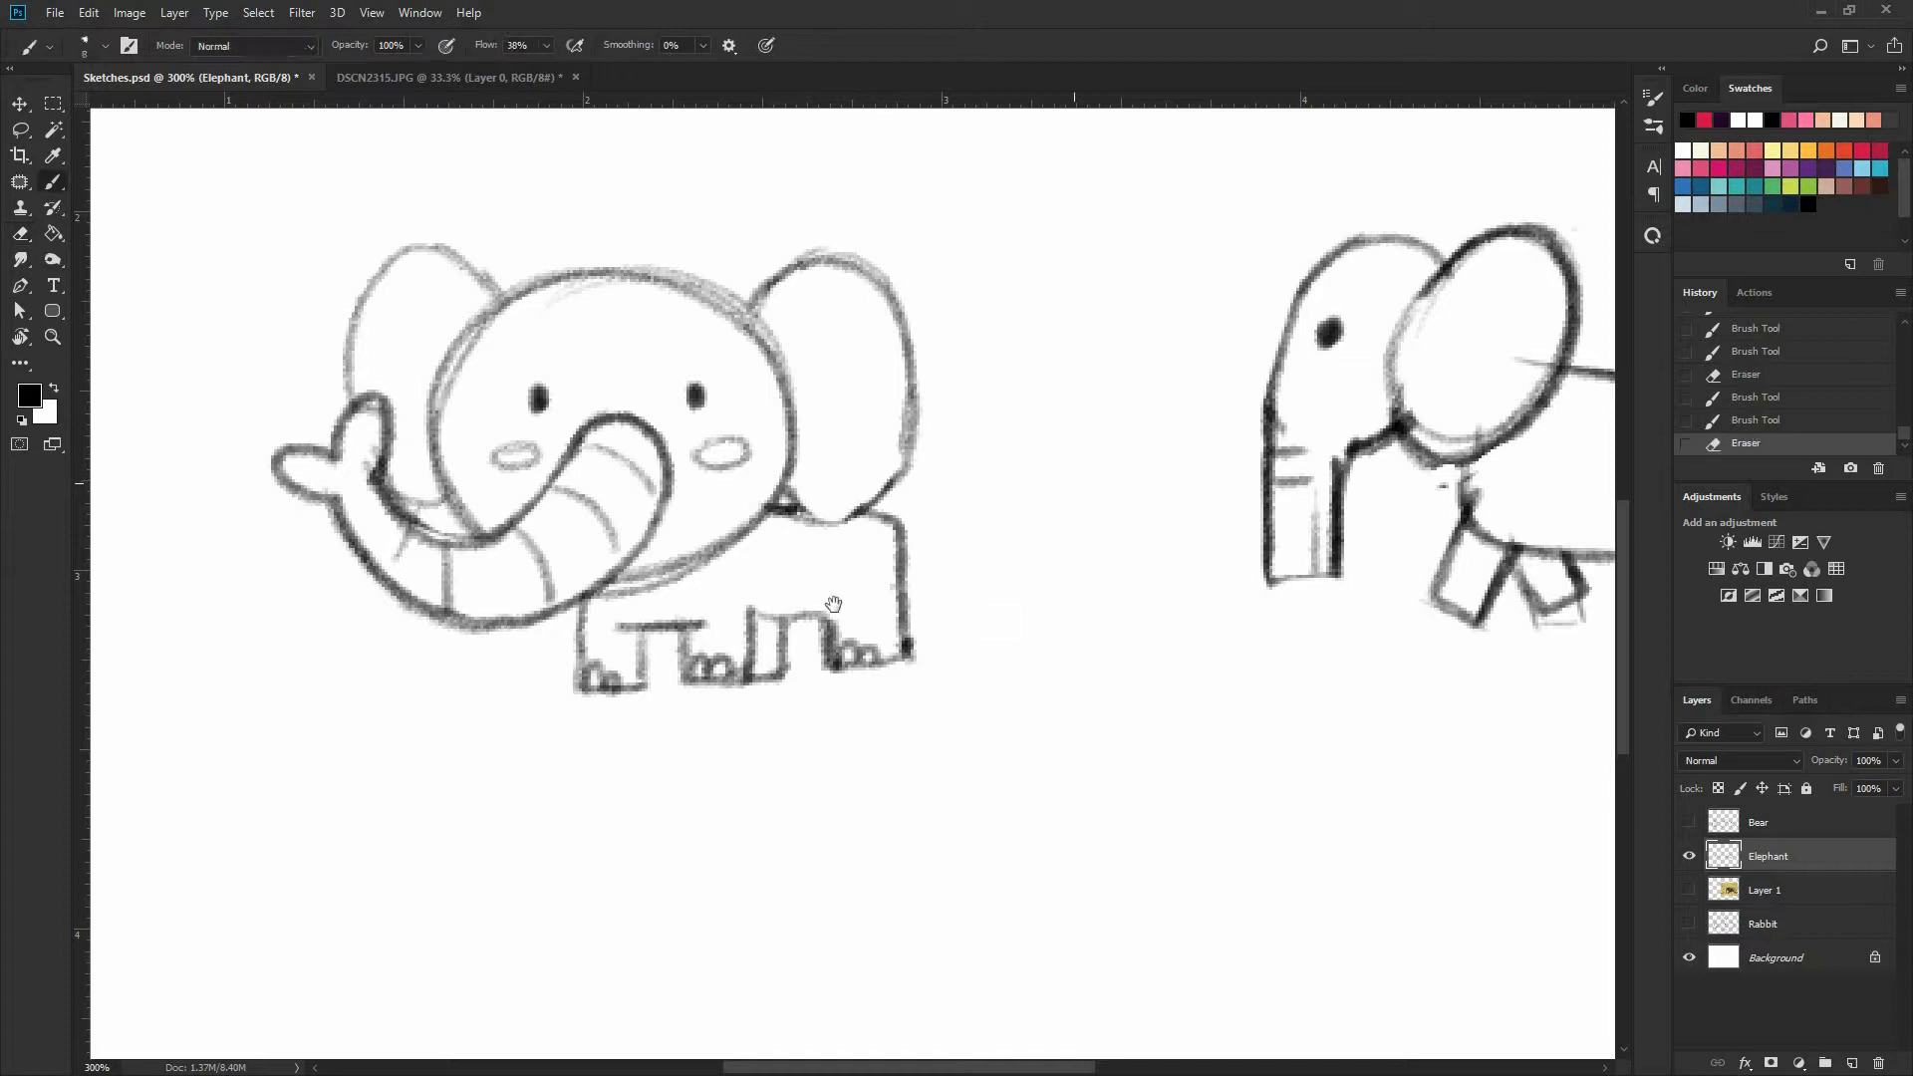
pyautogui.moveTo(1595, 391)
pyautogui.mouseDown()
pyautogui.moveTo(1225, 443)
pyautogui.moveTo(1280, 446)
pyautogui.mouseUp()
pyautogui.moveTo(457, 602); pyautogui.dragTo(845, 446)
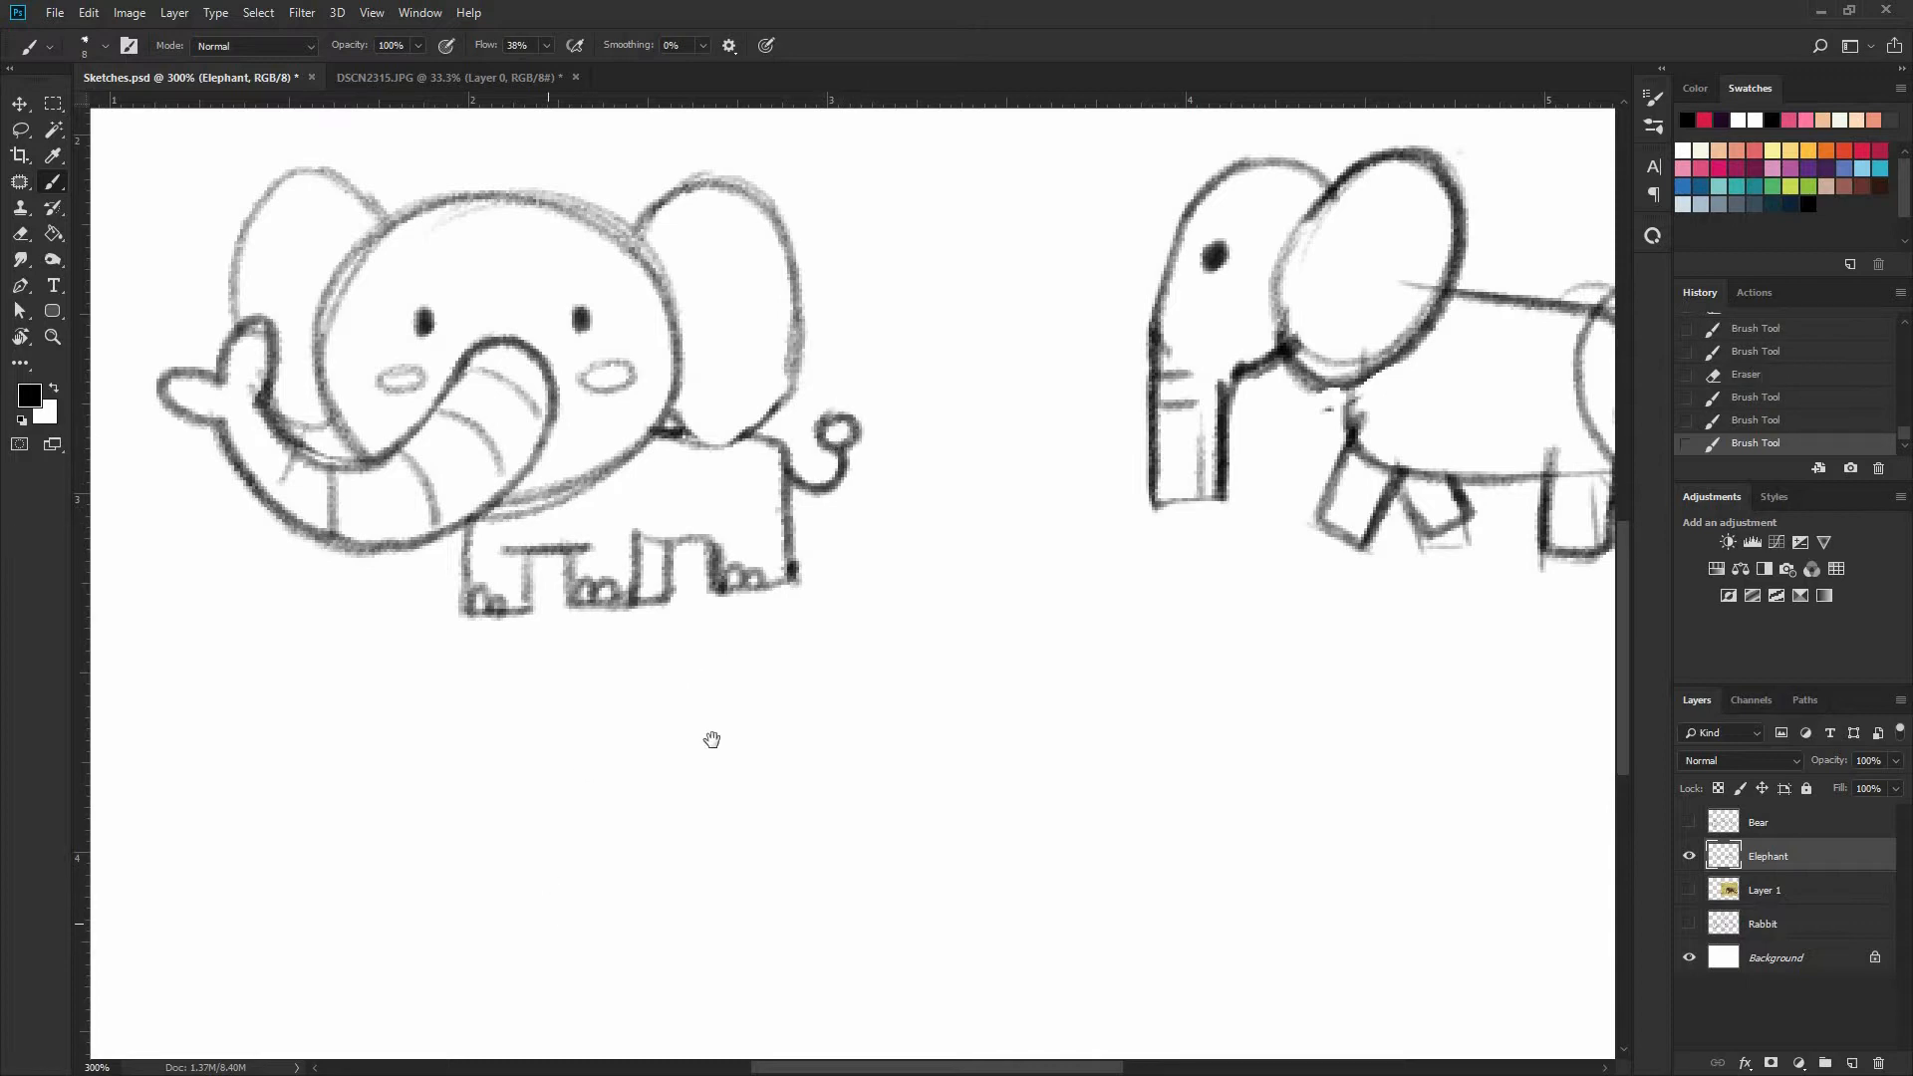
# Compare the simplified sketches with the reference photo by toggling the visibility of Layer 1 and the Elephant layer, leaving only the sketches shown
pyautogui.moveTo(697, 738); pyautogui.dragTo(687, 807)
pyautogui.moveTo(1561, 466); pyautogui.dragTo(1268, 483)
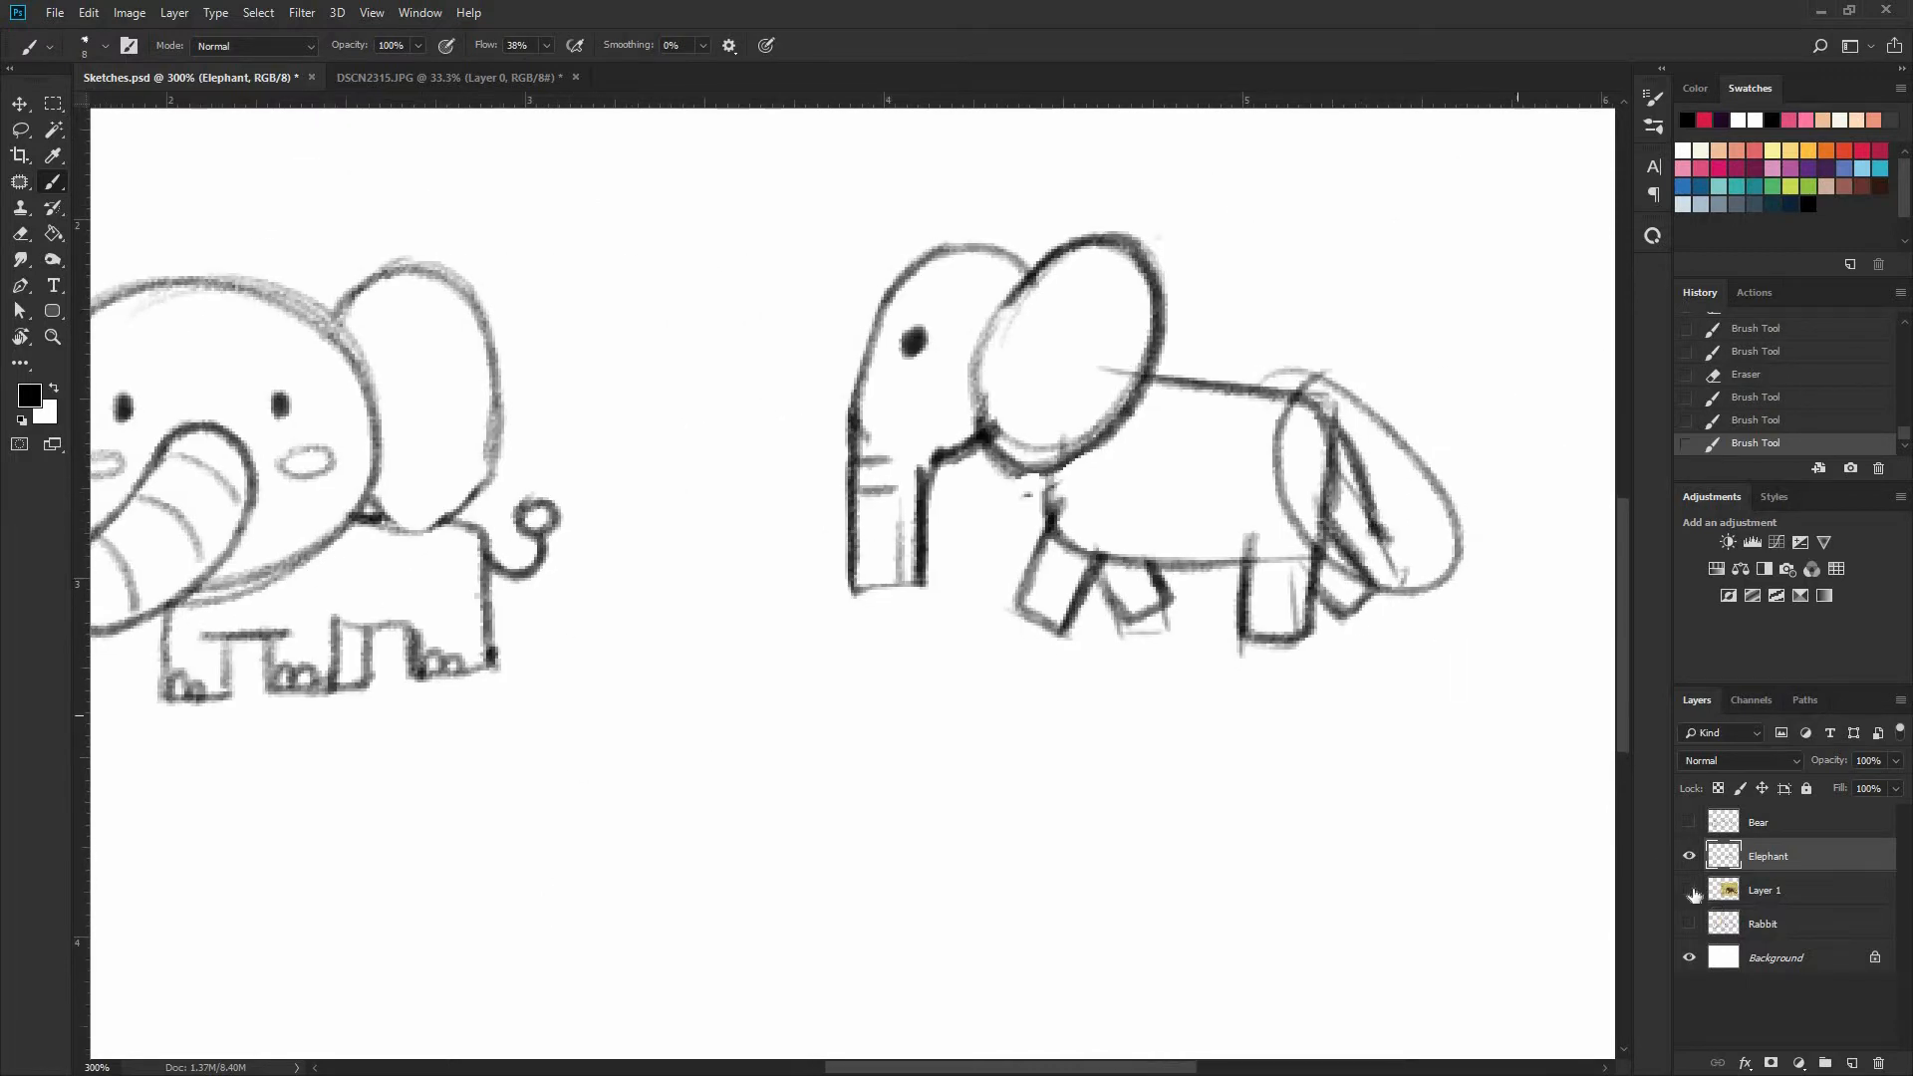
pyautogui.click(1689, 890)
pyautogui.moveTo(1604, 620)
pyautogui.mouseDown()
pyautogui.moveTo(1308, 609)
pyautogui.moveTo(1325, 643)
pyautogui.mouseUp()
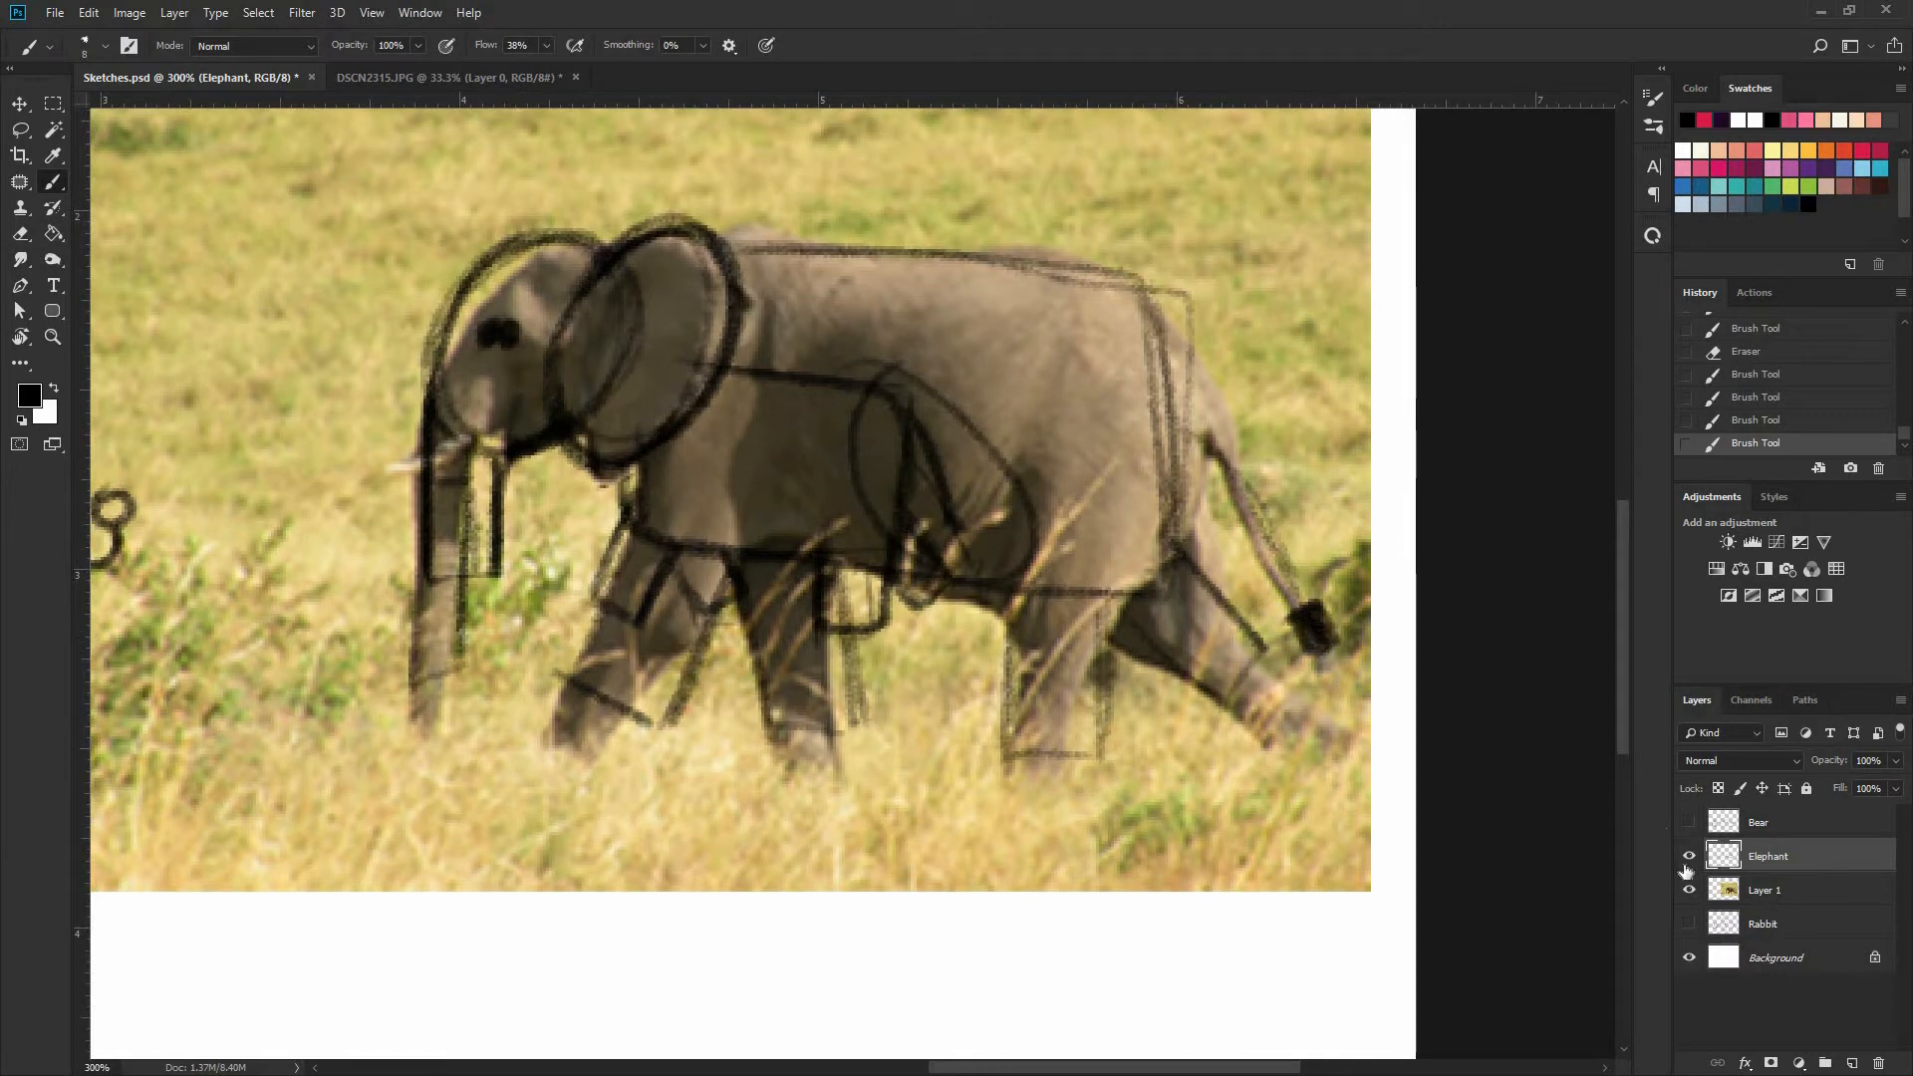
pyautogui.click(1691, 856)
pyautogui.moveTo(787, 726); pyautogui.dragTo(1199, 652)
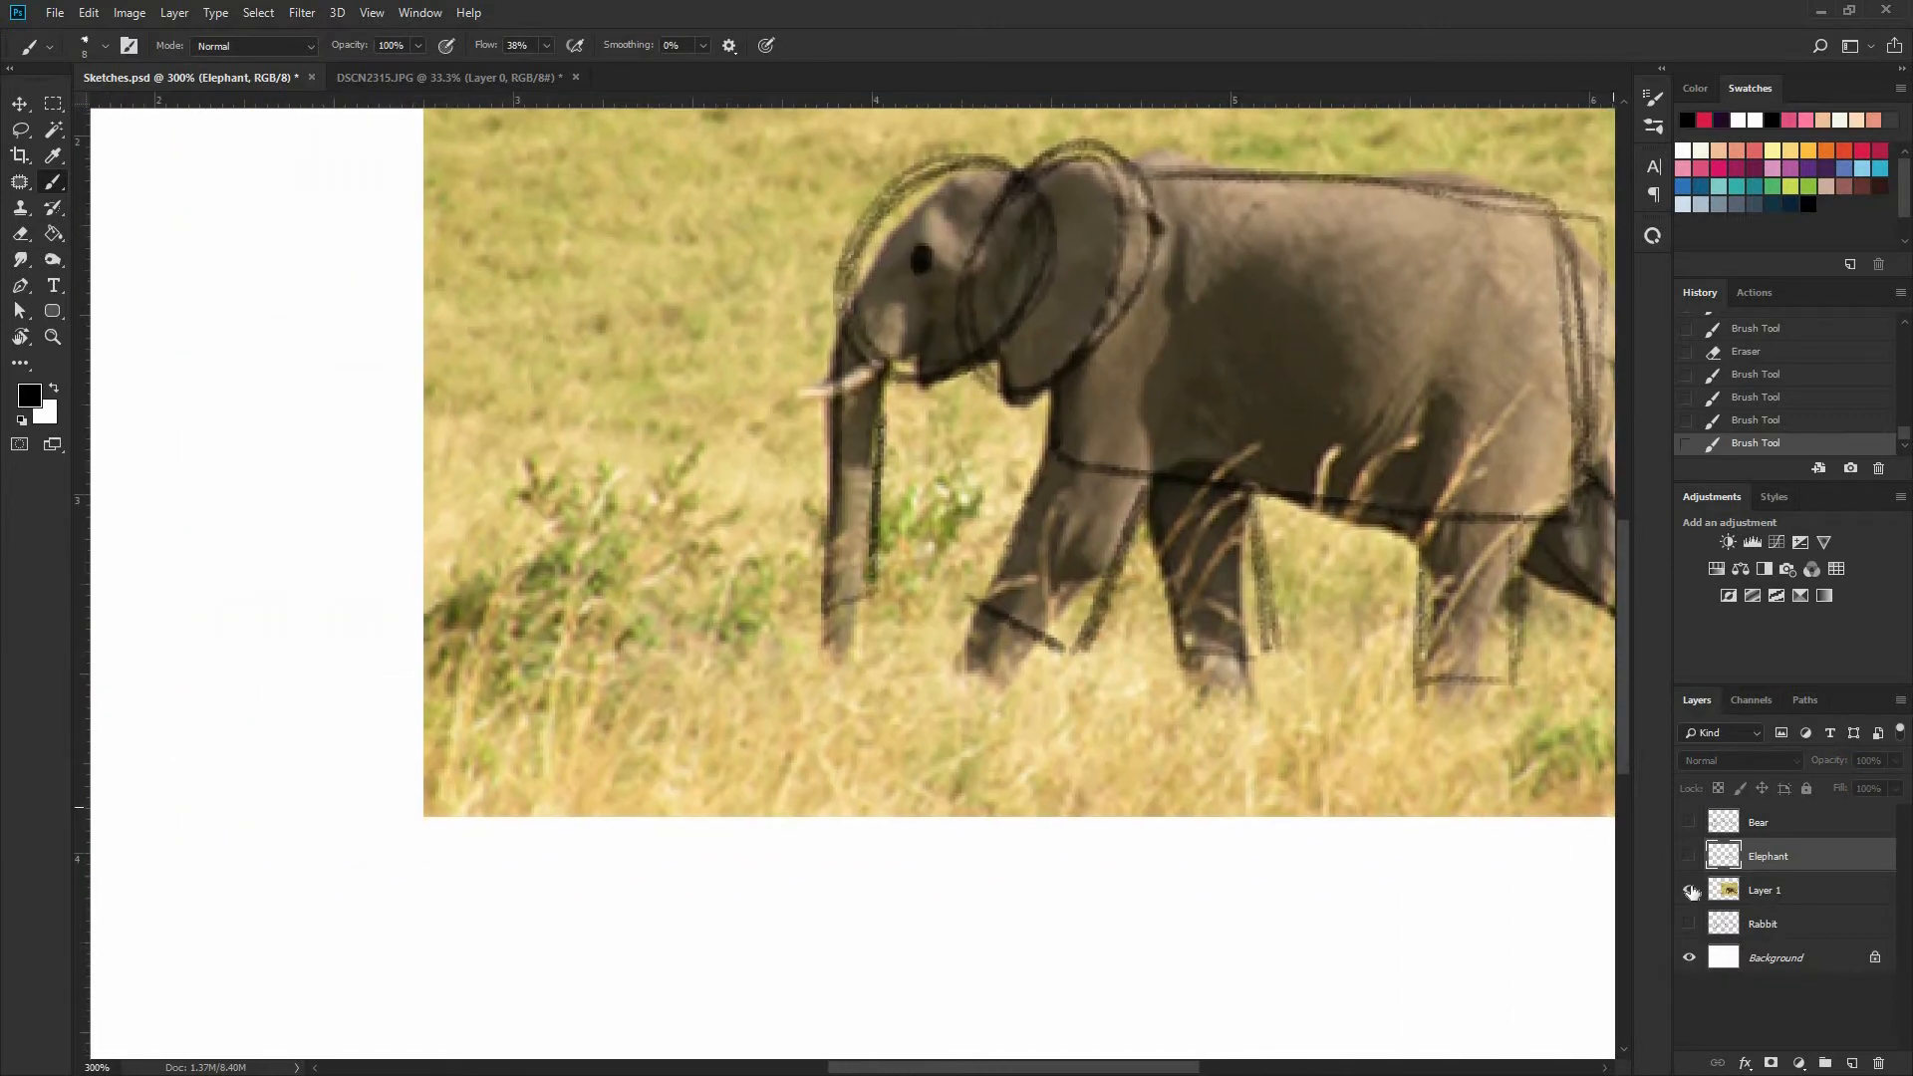
pyautogui.hotkey('ctrl', 'z')
pyautogui.click(1691, 891)
pyautogui.moveTo(1022, 765); pyautogui.dragTo(1547, 785)
# Darken the lower ear edge of the front-facing elephant and add a curved inner fold line to both ears
pyautogui.moveTo(890, 378); pyautogui.dragTo(971, 453)
pyautogui.moveTo(964, 520)
pyautogui.mouseDown()
pyautogui.moveTo(1055, 544)
pyautogui.moveTo(1092, 470)
pyautogui.mouseUp()
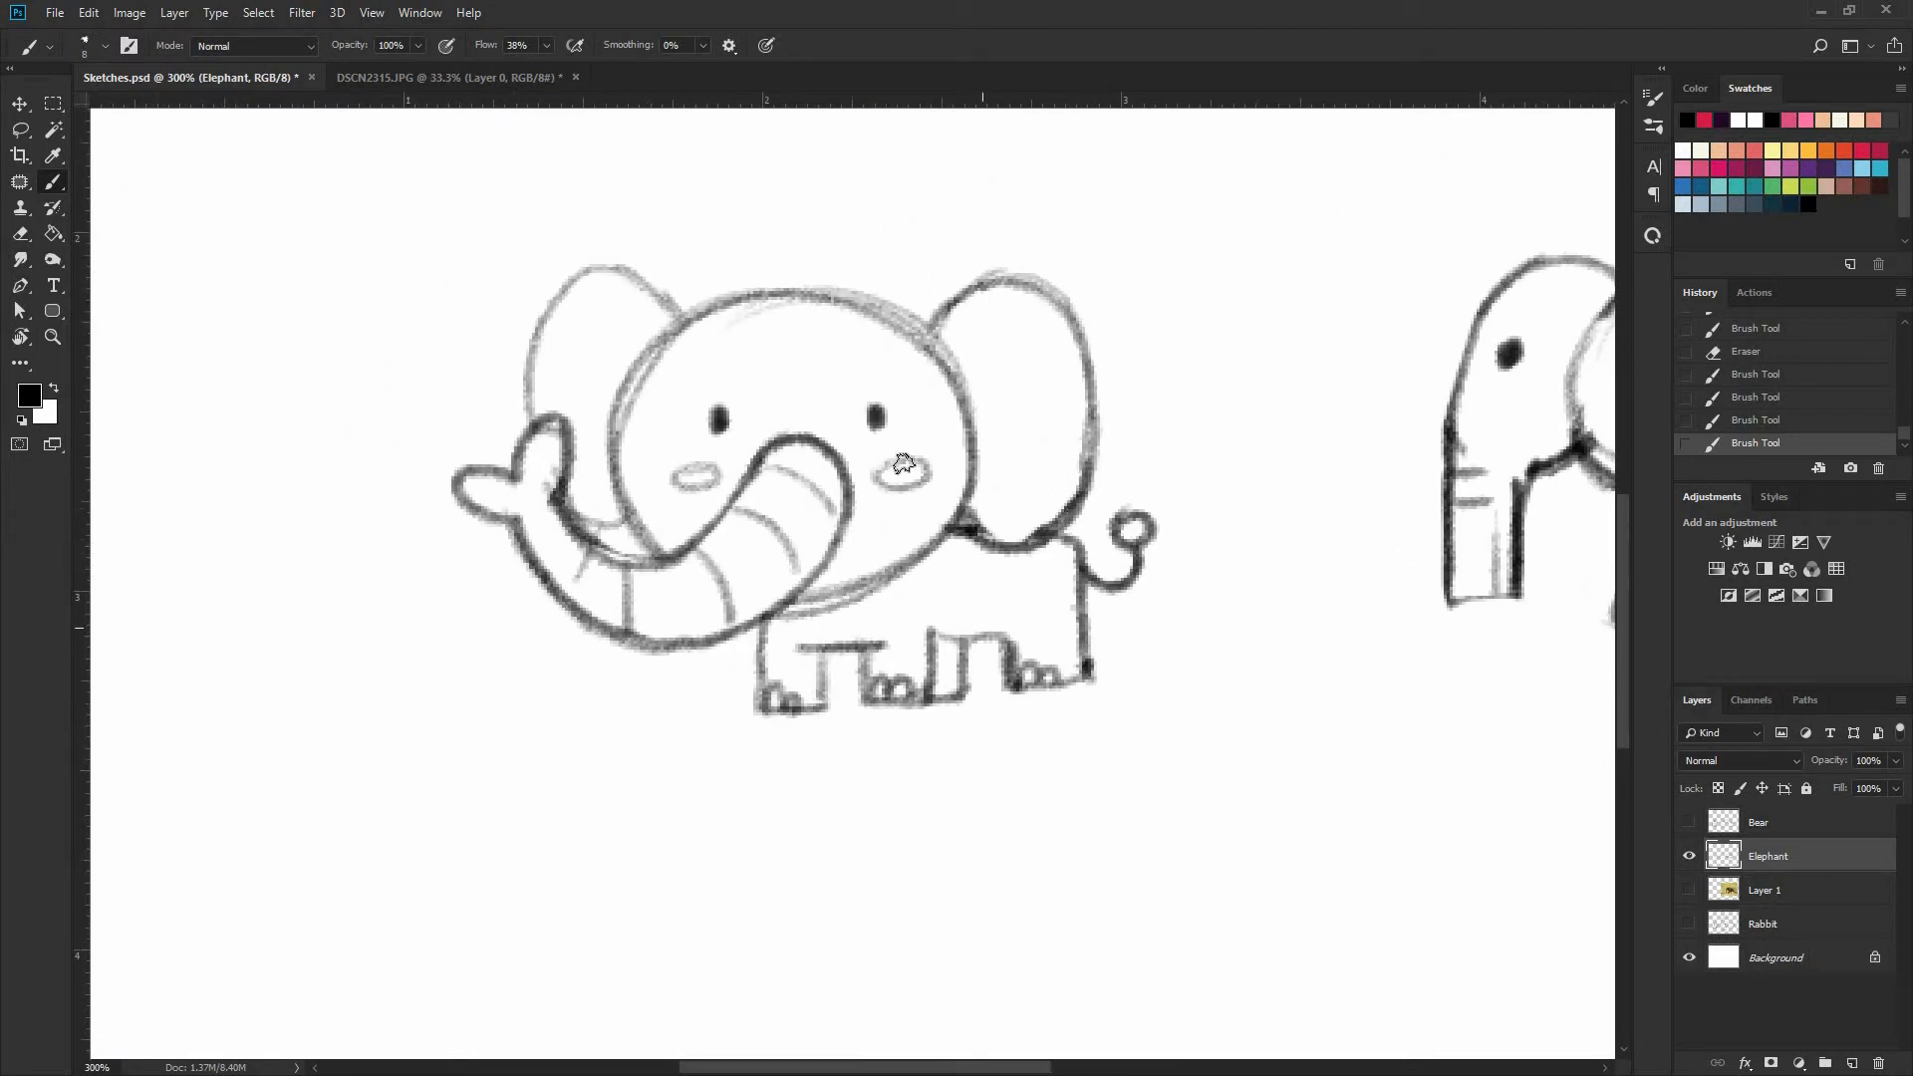
pyautogui.moveTo(967, 401); pyautogui.dragTo(1017, 342)
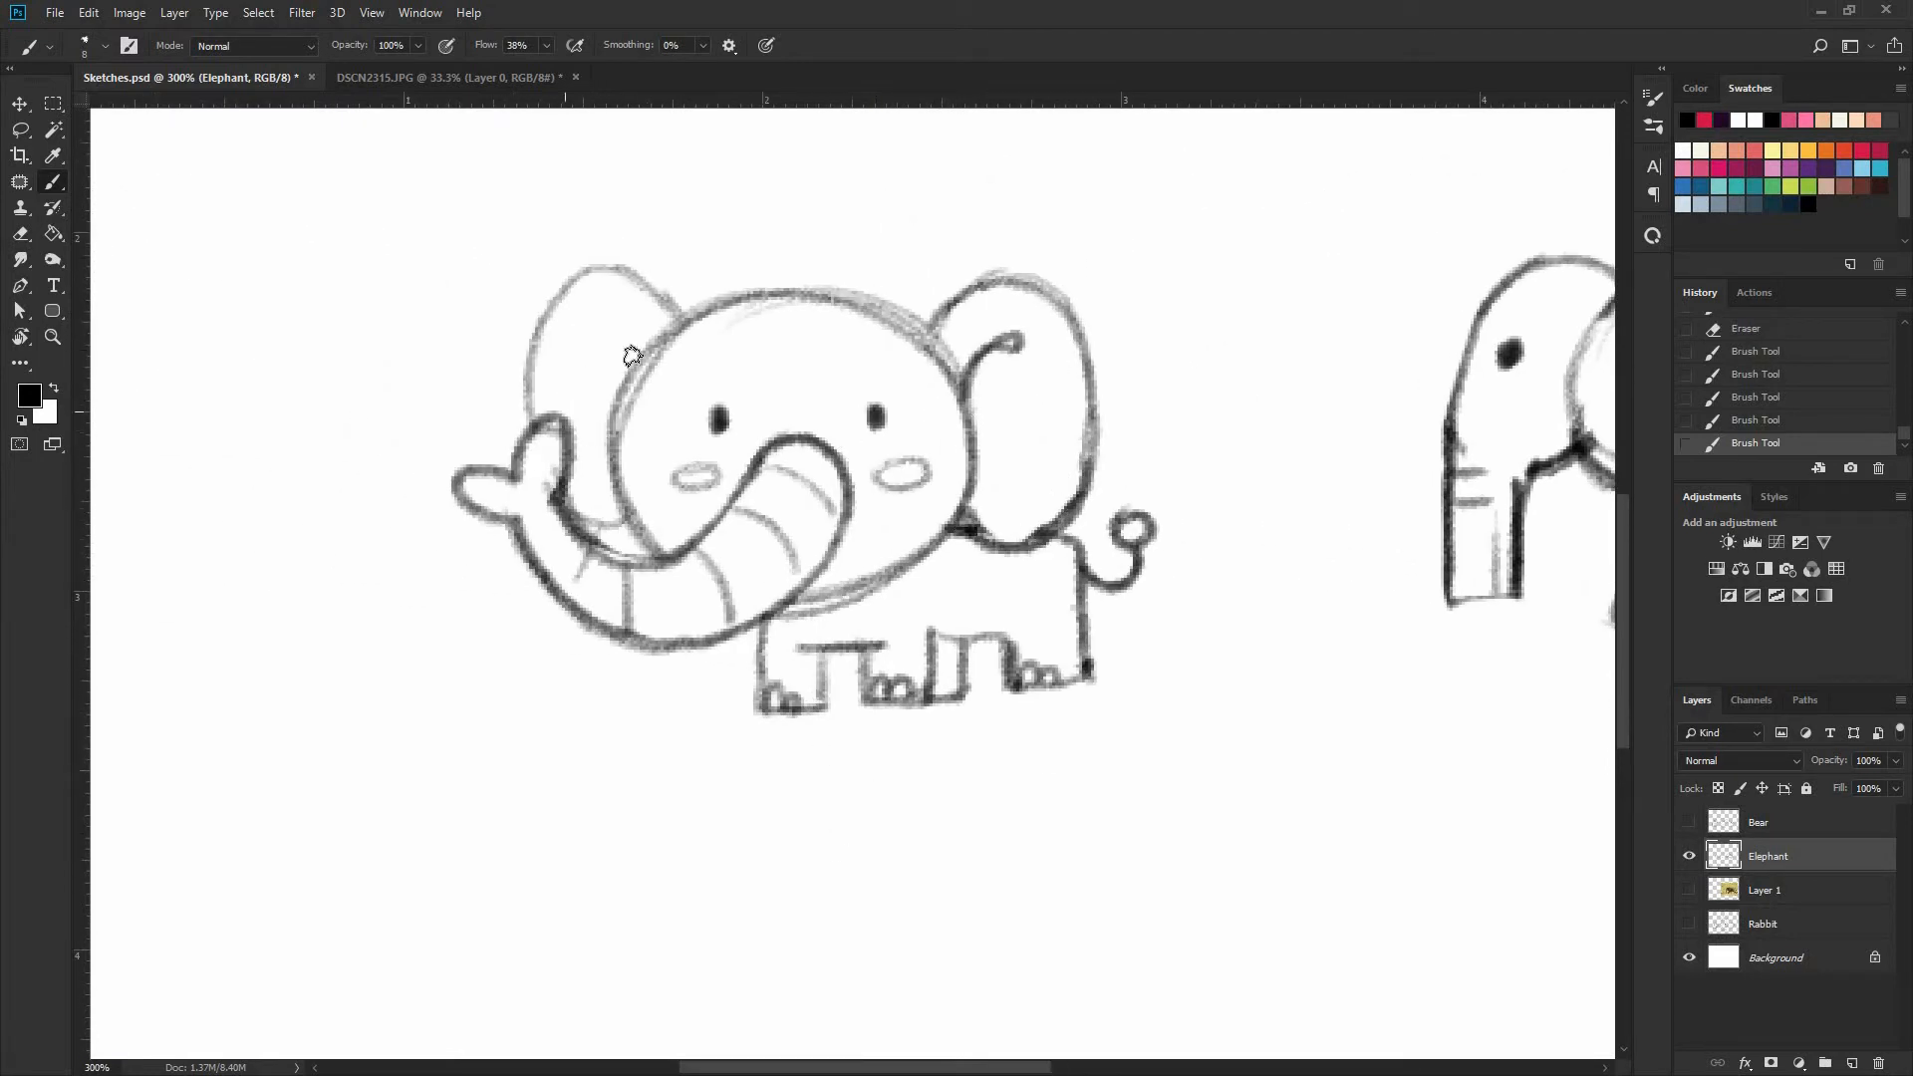
pyautogui.moveTo(641, 369); pyautogui.dragTo(579, 324)
# Lasso the whole front-facing elephant, move it closer to the side-view elephant, and deselect
pyautogui.hotkey('ctrl', '-')
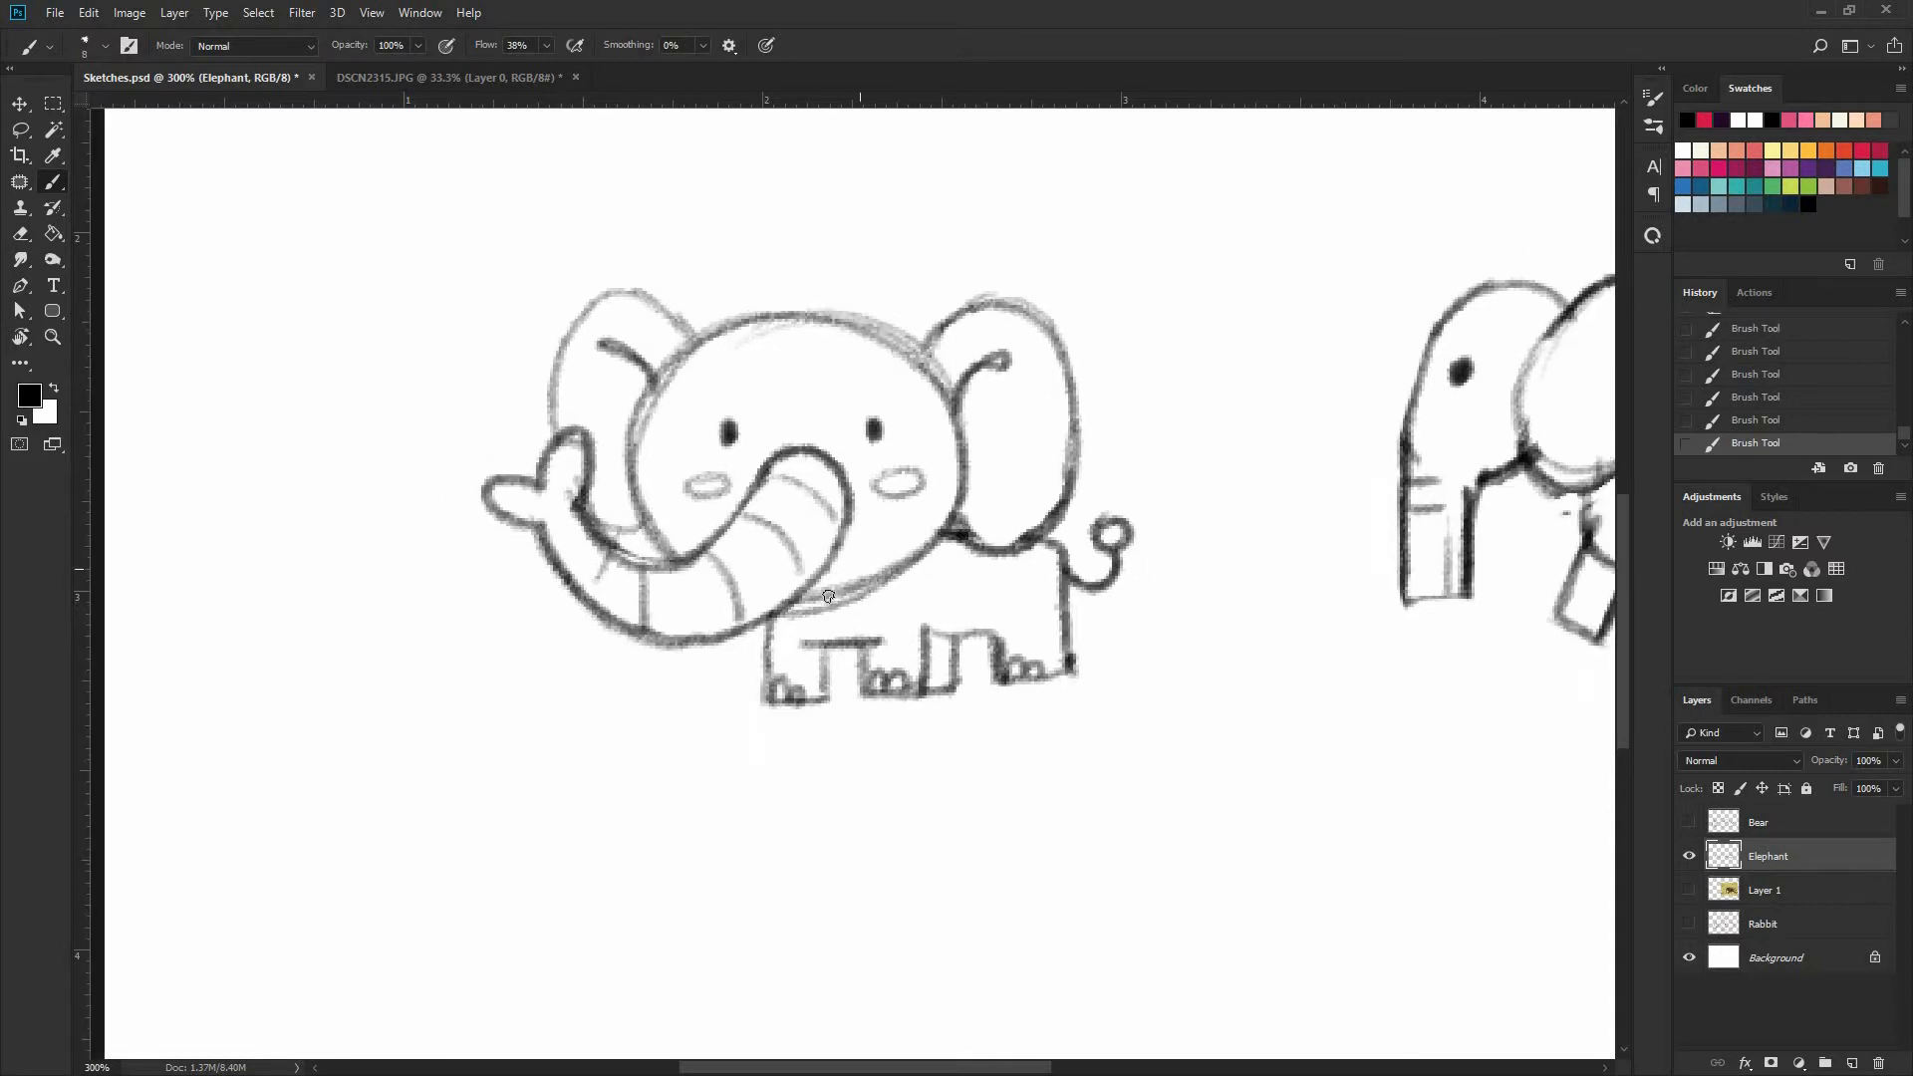
pyautogui.press('l')
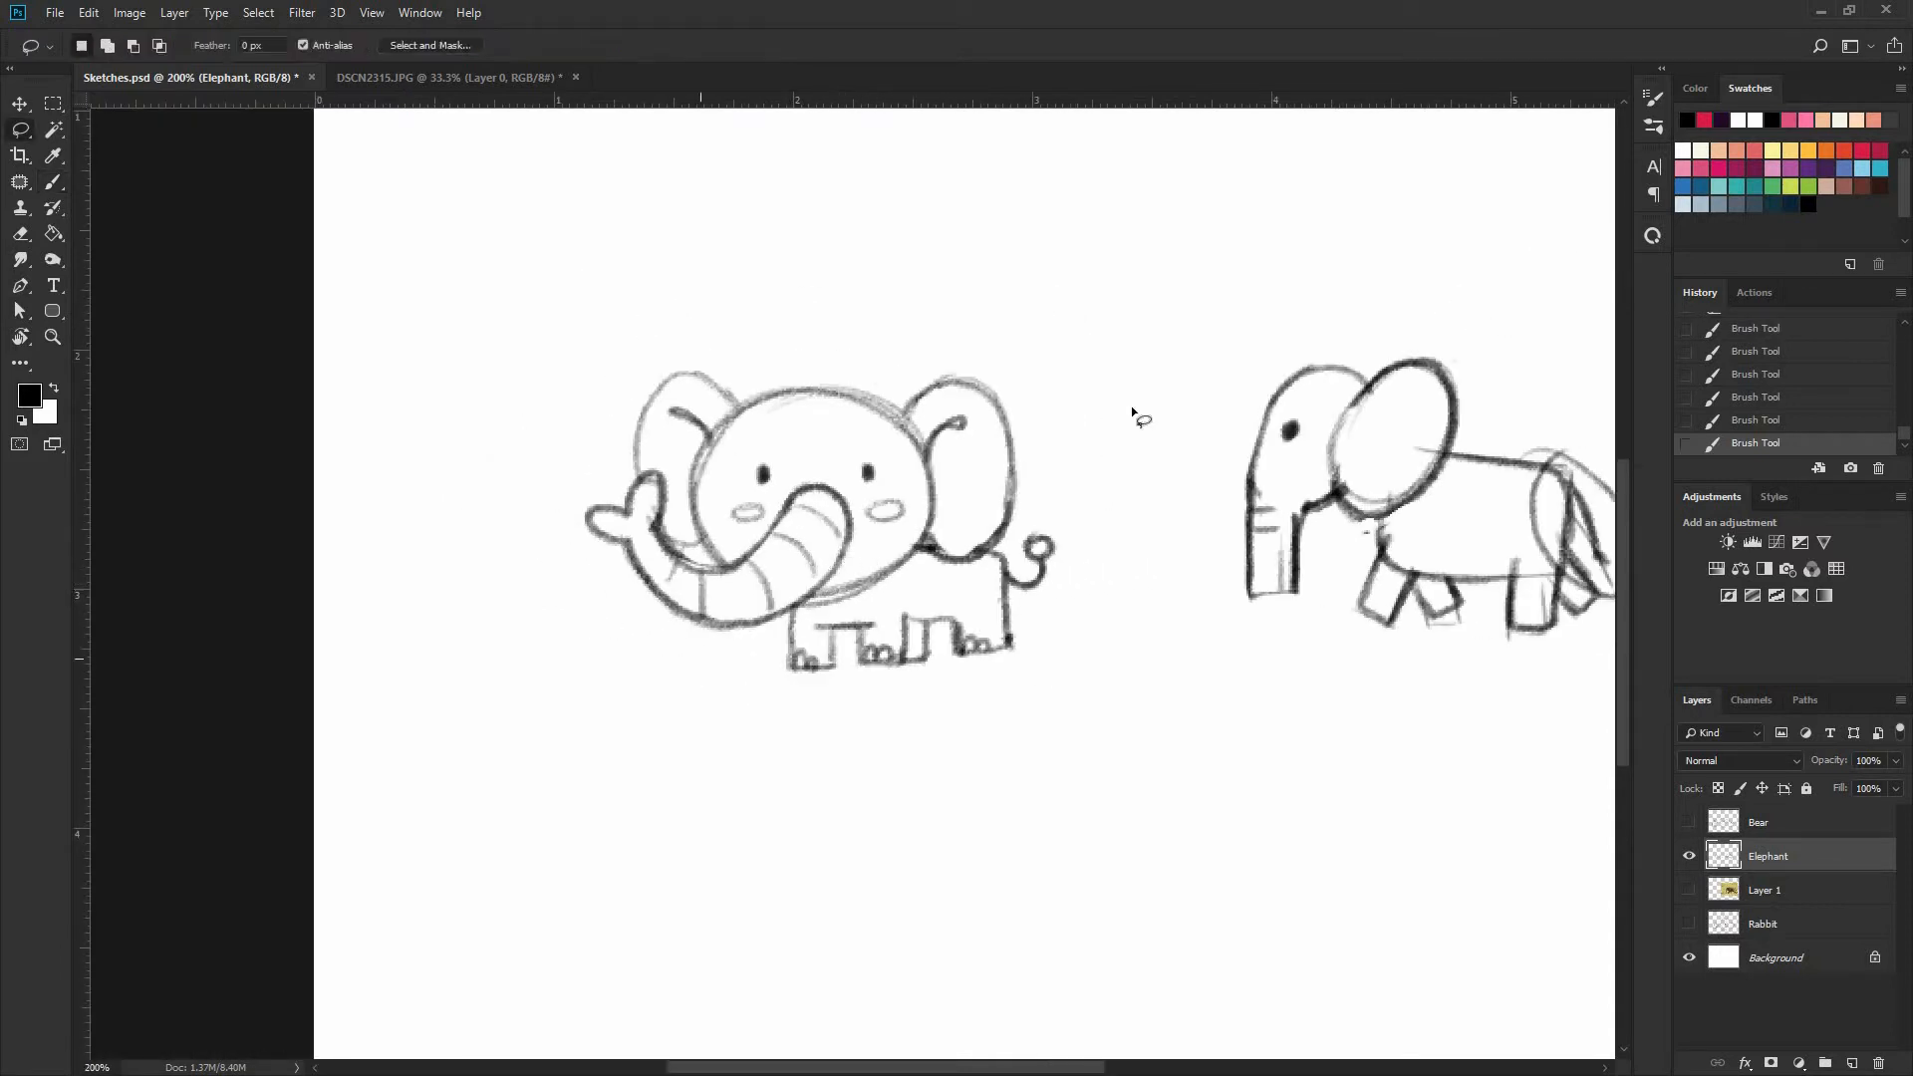
pyautogui.moveTo(588, 623)
pyautogui.mouseDown()
pyautogui.moveTo(1151, 469)
pyautogui.moveTo(1081, 653)
pyautogui.mouseUp()
pyautogui.press('v')
pyautogui.moveTo(991, 528); pyautogui.dragTo(1138, 533)
pyautogui.hotkey('ctrl', 'd')
pyautogui.press('b')
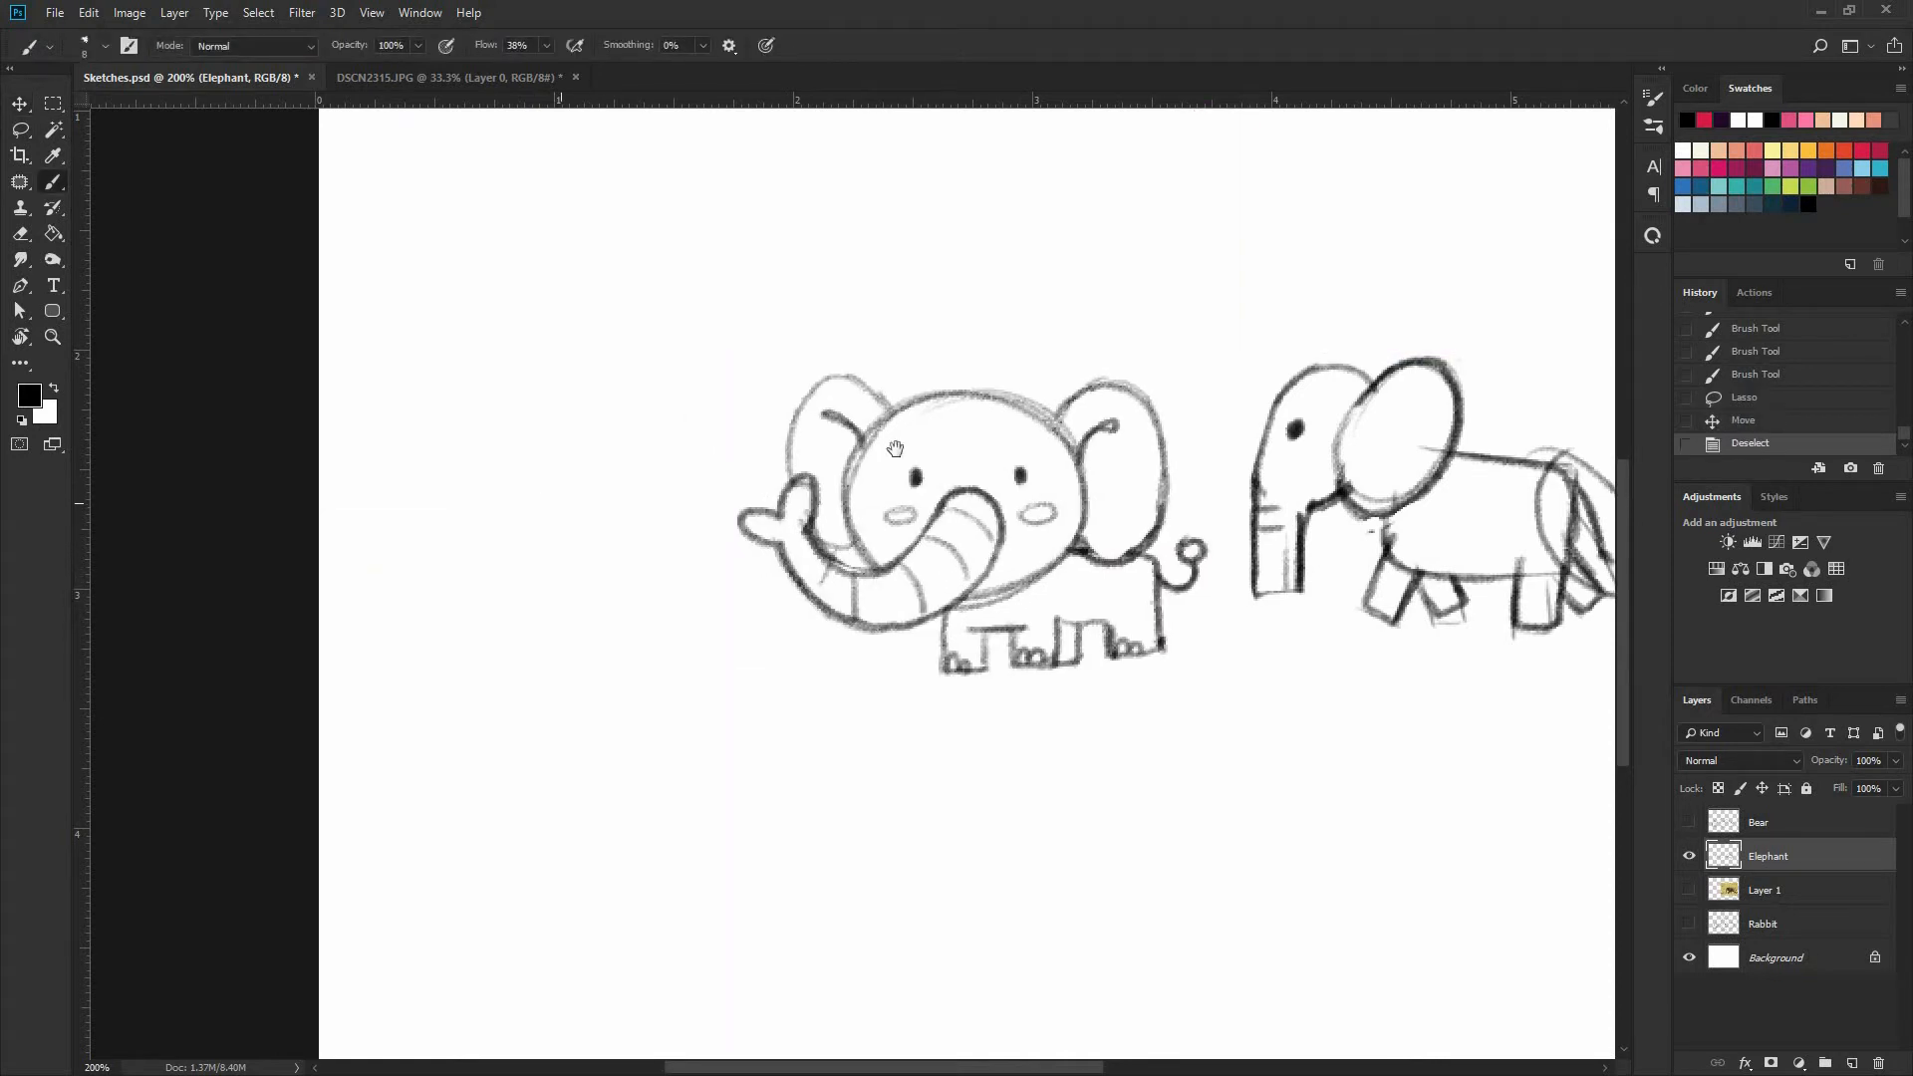
# Sketch a third elephant's oval head in the free space beside the front-facing one, with two dot eyes and a trunk
pyautogui.moveTo(580, 497); pyautogui.dragTo(762, 441)
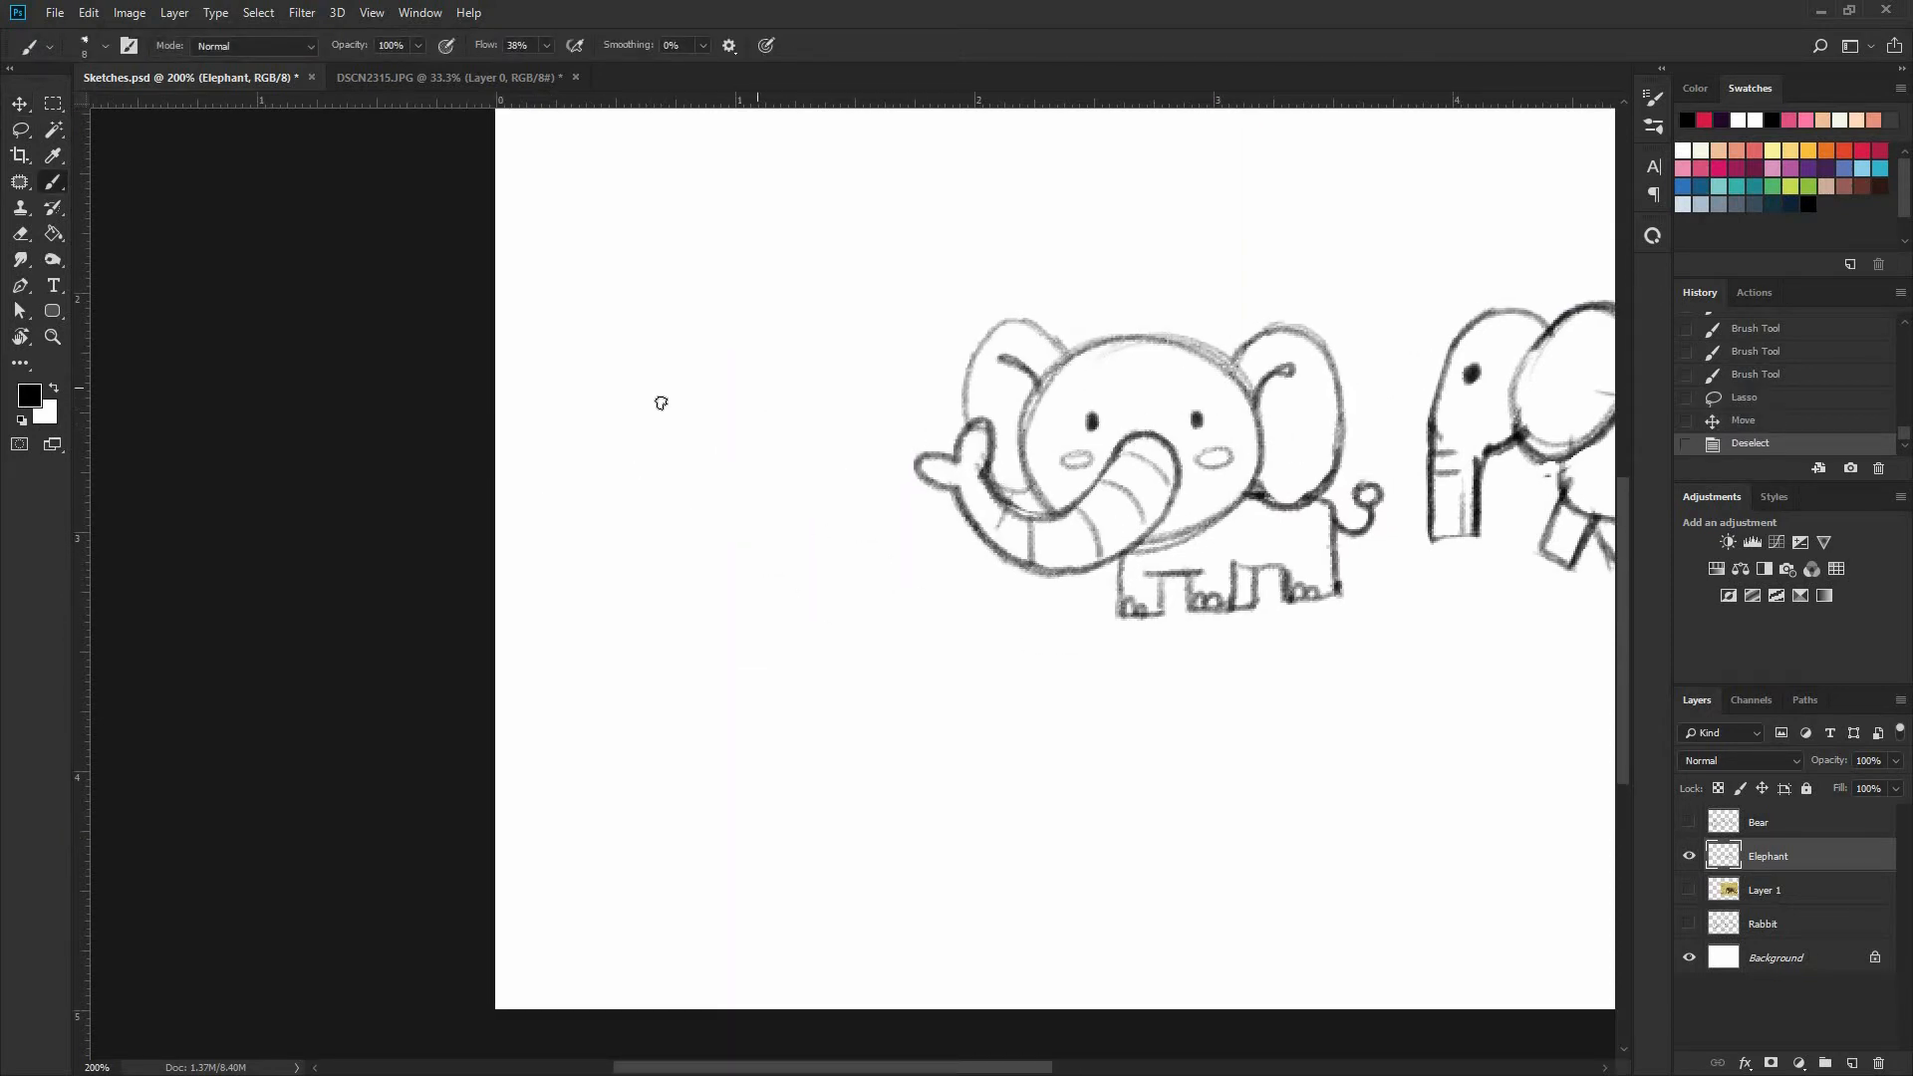
pyautogui.moveTo(648, 334)
pyautogui.mouseDown()
pyautogui.moveTo(788, 331)
pyautogui.moveTo(624, 478)
pyautogui.moveTo(697, 445)
pyautogui.moveTo(618, 429)
pyautogui.moveTo(698, 592)
pyautogui.mouseUp()
pyautogui.hotkey('ctrl', 'z')
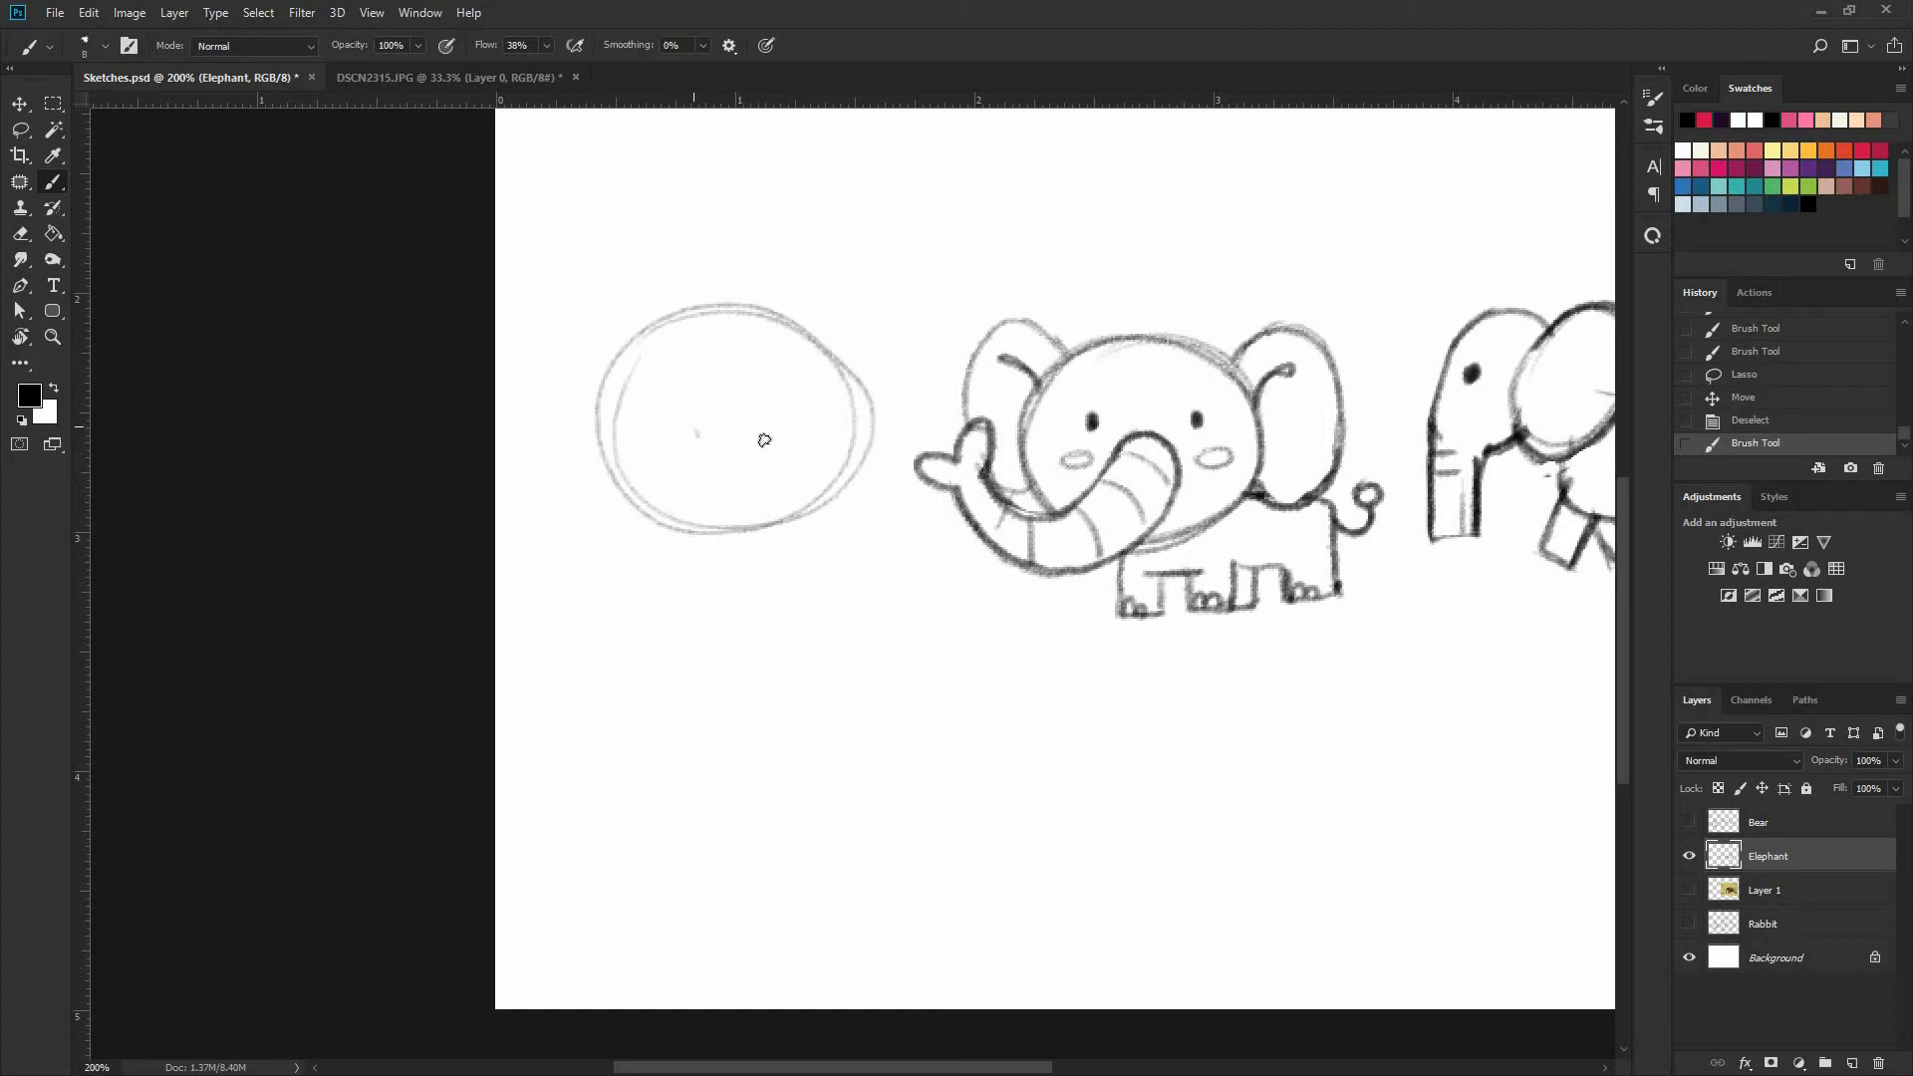
pyautogui.moveTo(696, 429); pyautogui.dragTo(694, 566)
pyautogui.moveTo(764, 424)
pyautogui.mouseDown()
pyautogui.moveTo(787, 568)
pyautogui.moveTo(770, 590)
pyautogui.moveTo(783, 547)
pyautogui.mouseUp()
pyautogui.moveTo(665, 408); pyautogui.dragTo(667, 420)
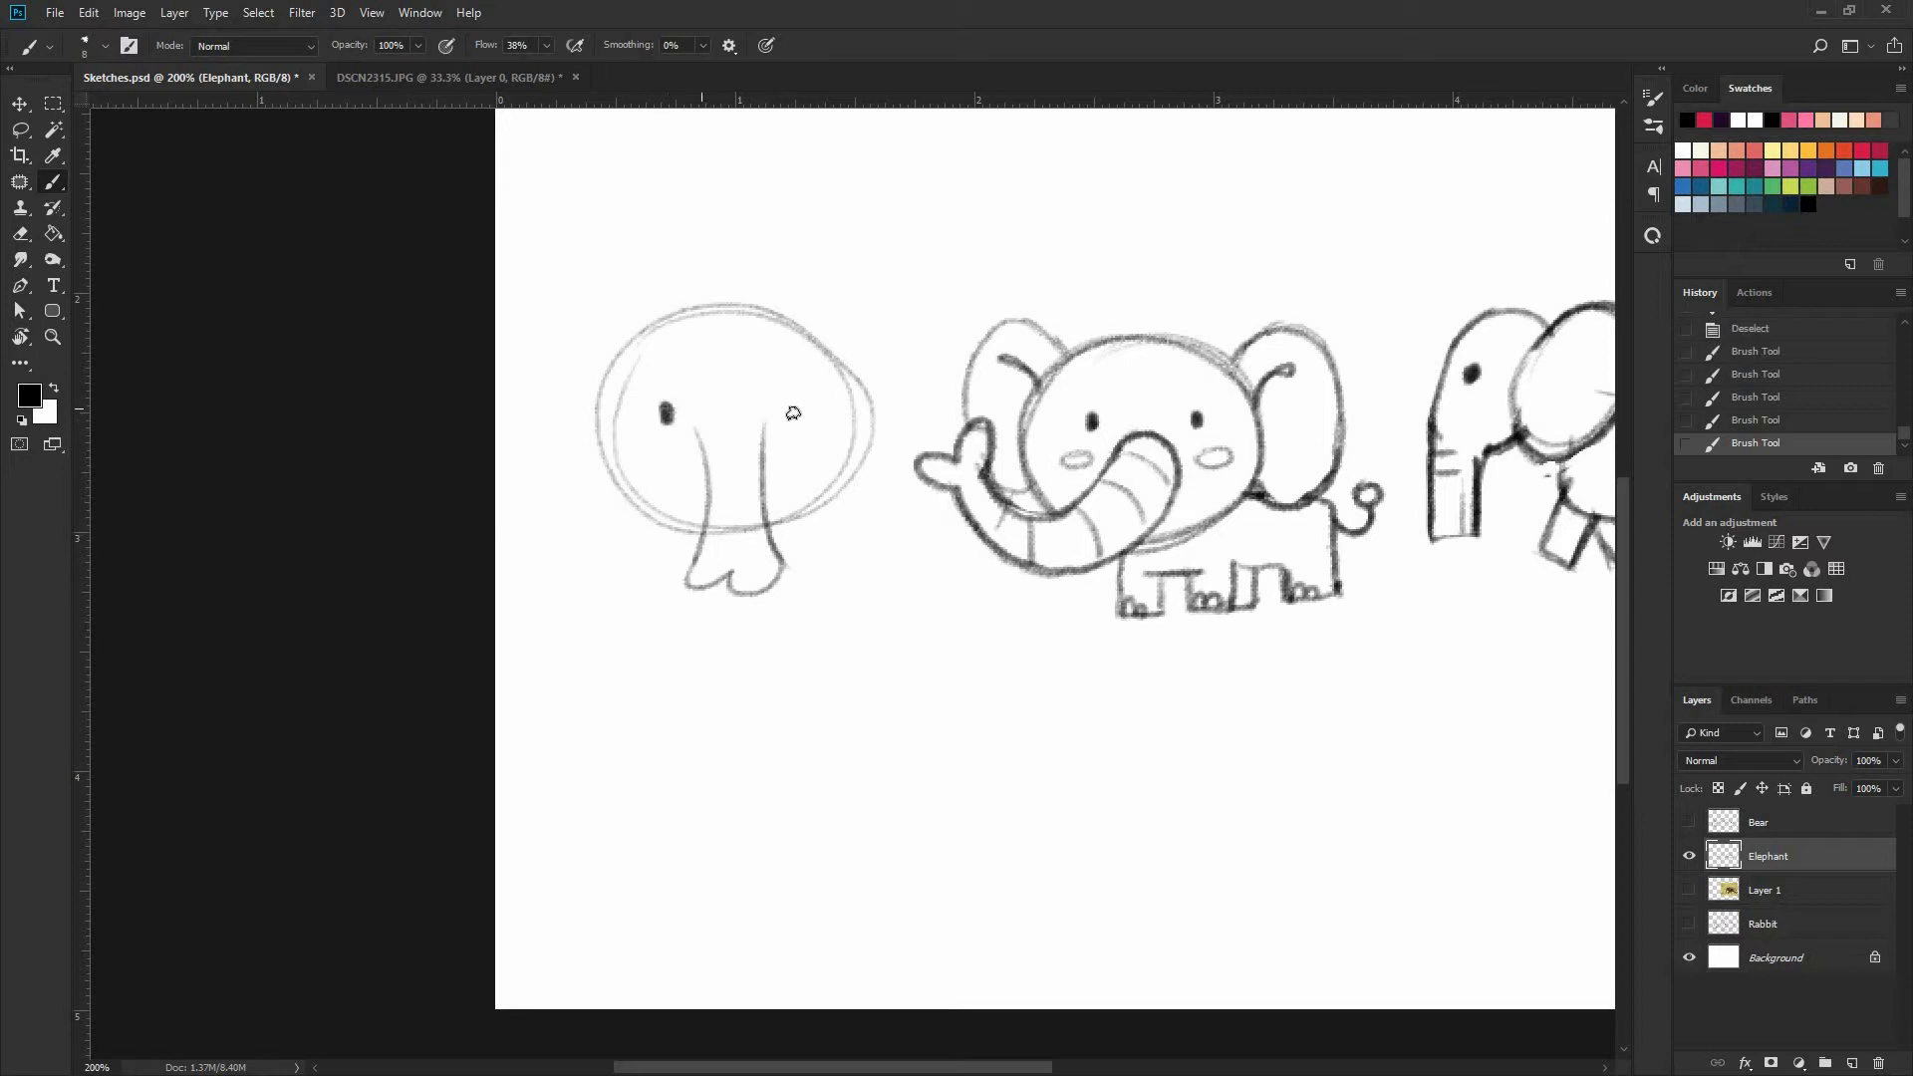
pyautogui.moveTo(787, 404)
pyautogui.mouseDown()
pyautogui.moveTo(693, 531)
pyautogui.moveTo(668, 487)
pyautogui.moveTo(648, 503)
pyautogui.mouseUp()
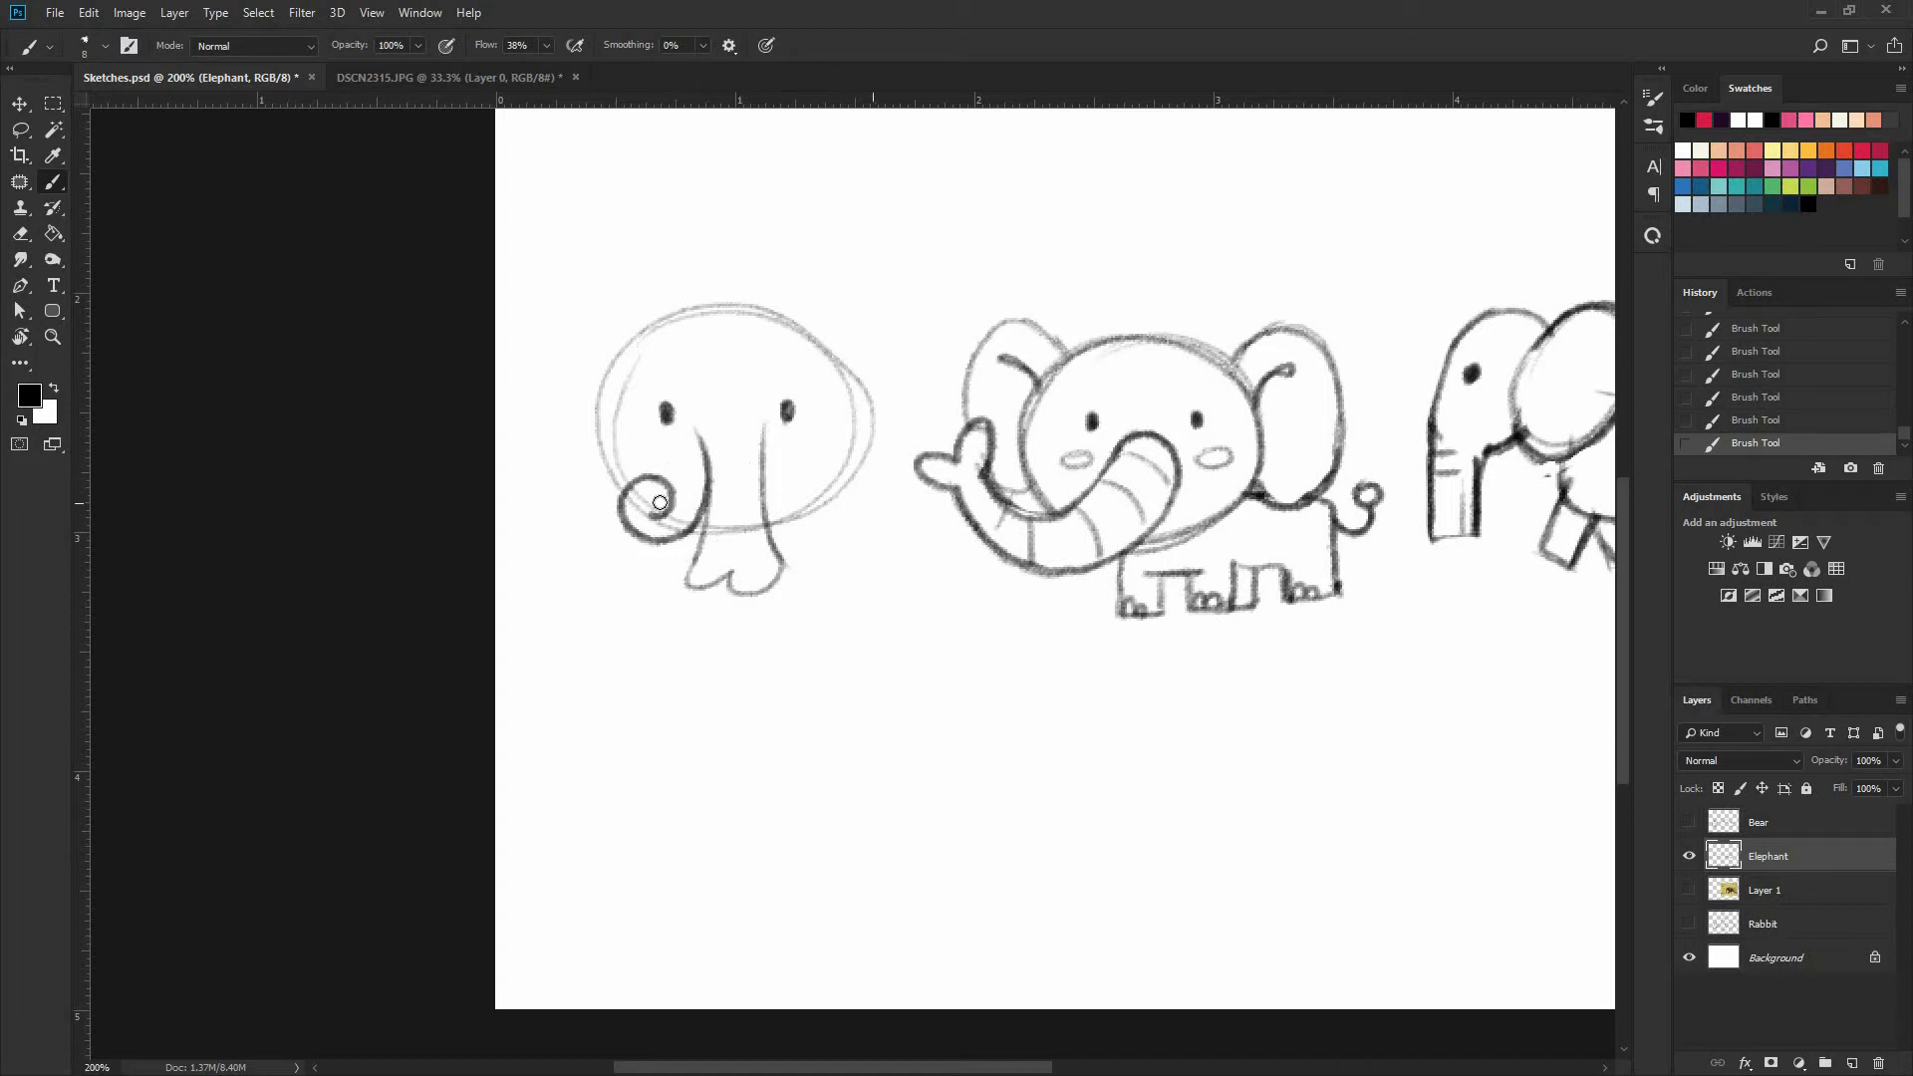
# Erase the third elephant's trunk lines and draw a straight hanging trunk with a two-lobed tip
pyautogui.press('e')
pyautogui.moveTo(660, 501)
pyautogui.mouseDown()
pyautogui.moveTo(623, 511)
pyautogui.moveTo(715, 528)
pyautogui.moveTo(749, 428)
pyautogui.moveTo(718, 590)
pyautogui.moveTo(701, 441)
pyautogui.mouseUp()
pyautogui.press('b')
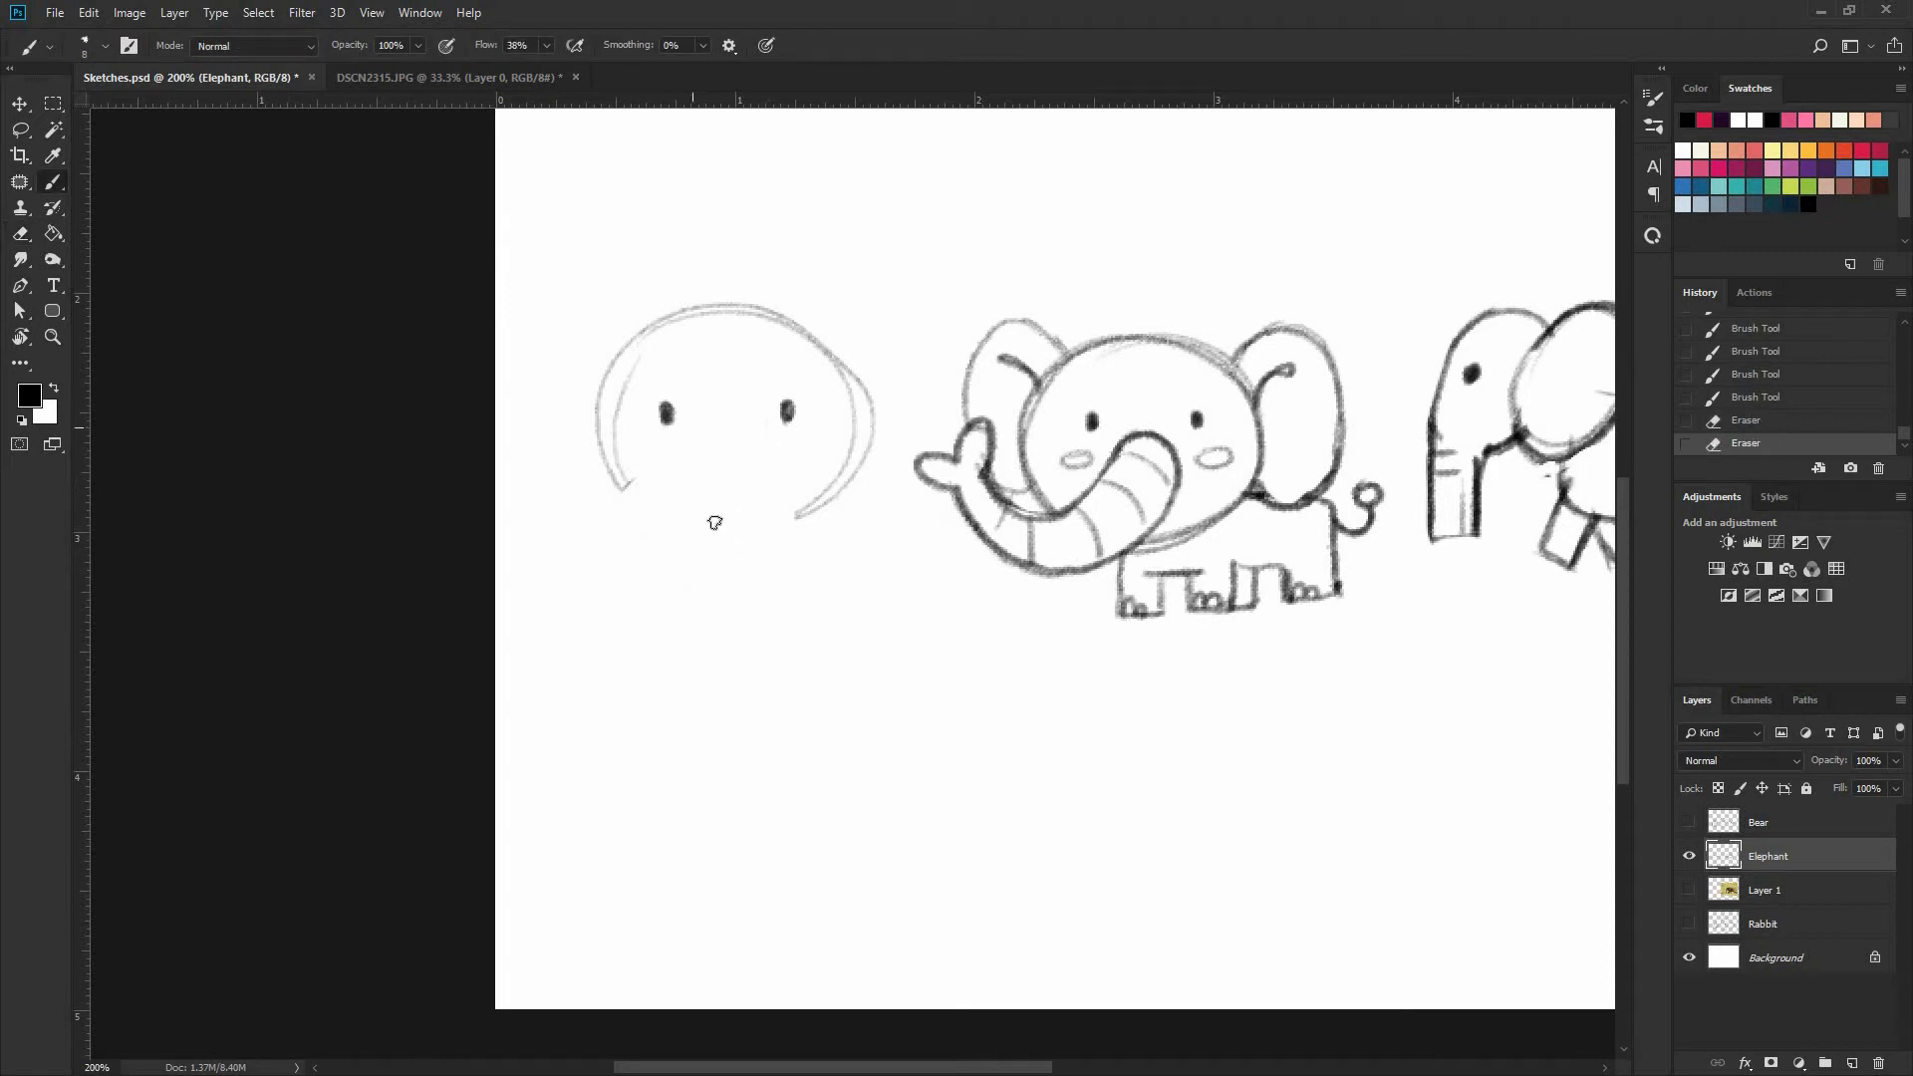
pyautogui.moveTo(696, 432)
pyautogui.mouseDown()
pyautogui.moveTo(694, 546)
pyautogui.moveTo(755, 596)
pyautogui.moveTo(728, 598)
pyautogui.moveTo(756, 563)
pyautogui.moveTo(751, 500)
pyautogui.mouseUp()
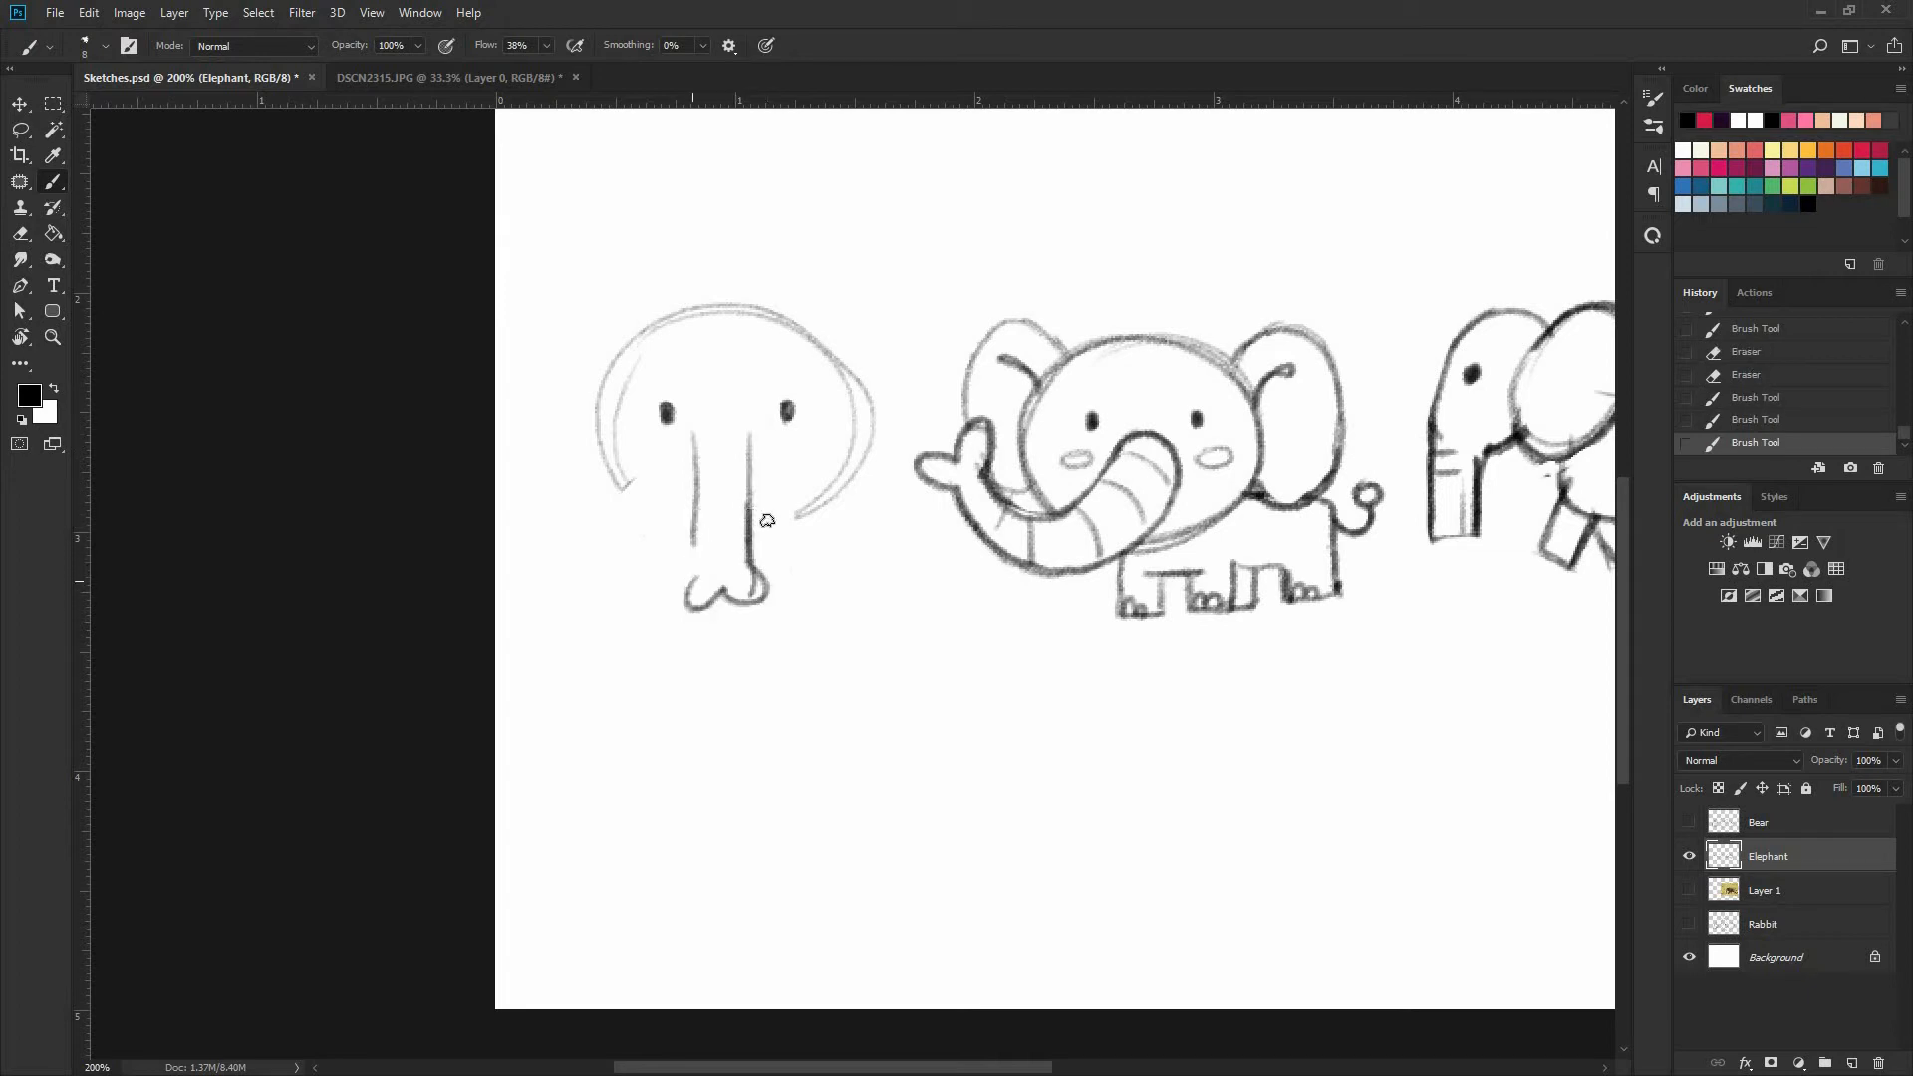
pyautogui.moveTo(694, 583); pyautogui.dragTo(695, 508)
# Firm up the third elephant's oval head outline and add a rounded ear on each side
pyautogui.moveTo(838, 479)
pyautogui.mouseDown()
pyautogui.moveTo(753, 528)
pyautogui.moveTo(615, 366)
pyautogui.moveTo(672, 328)
pyautogui.mouseUp()
pyautogui.moveTo(619, 387)
pyautogui.mouseDown()
pyautogui.moveTo(663, 335)
pyautogui.moveTo(819, 486)
pyautogui.mouseUp()
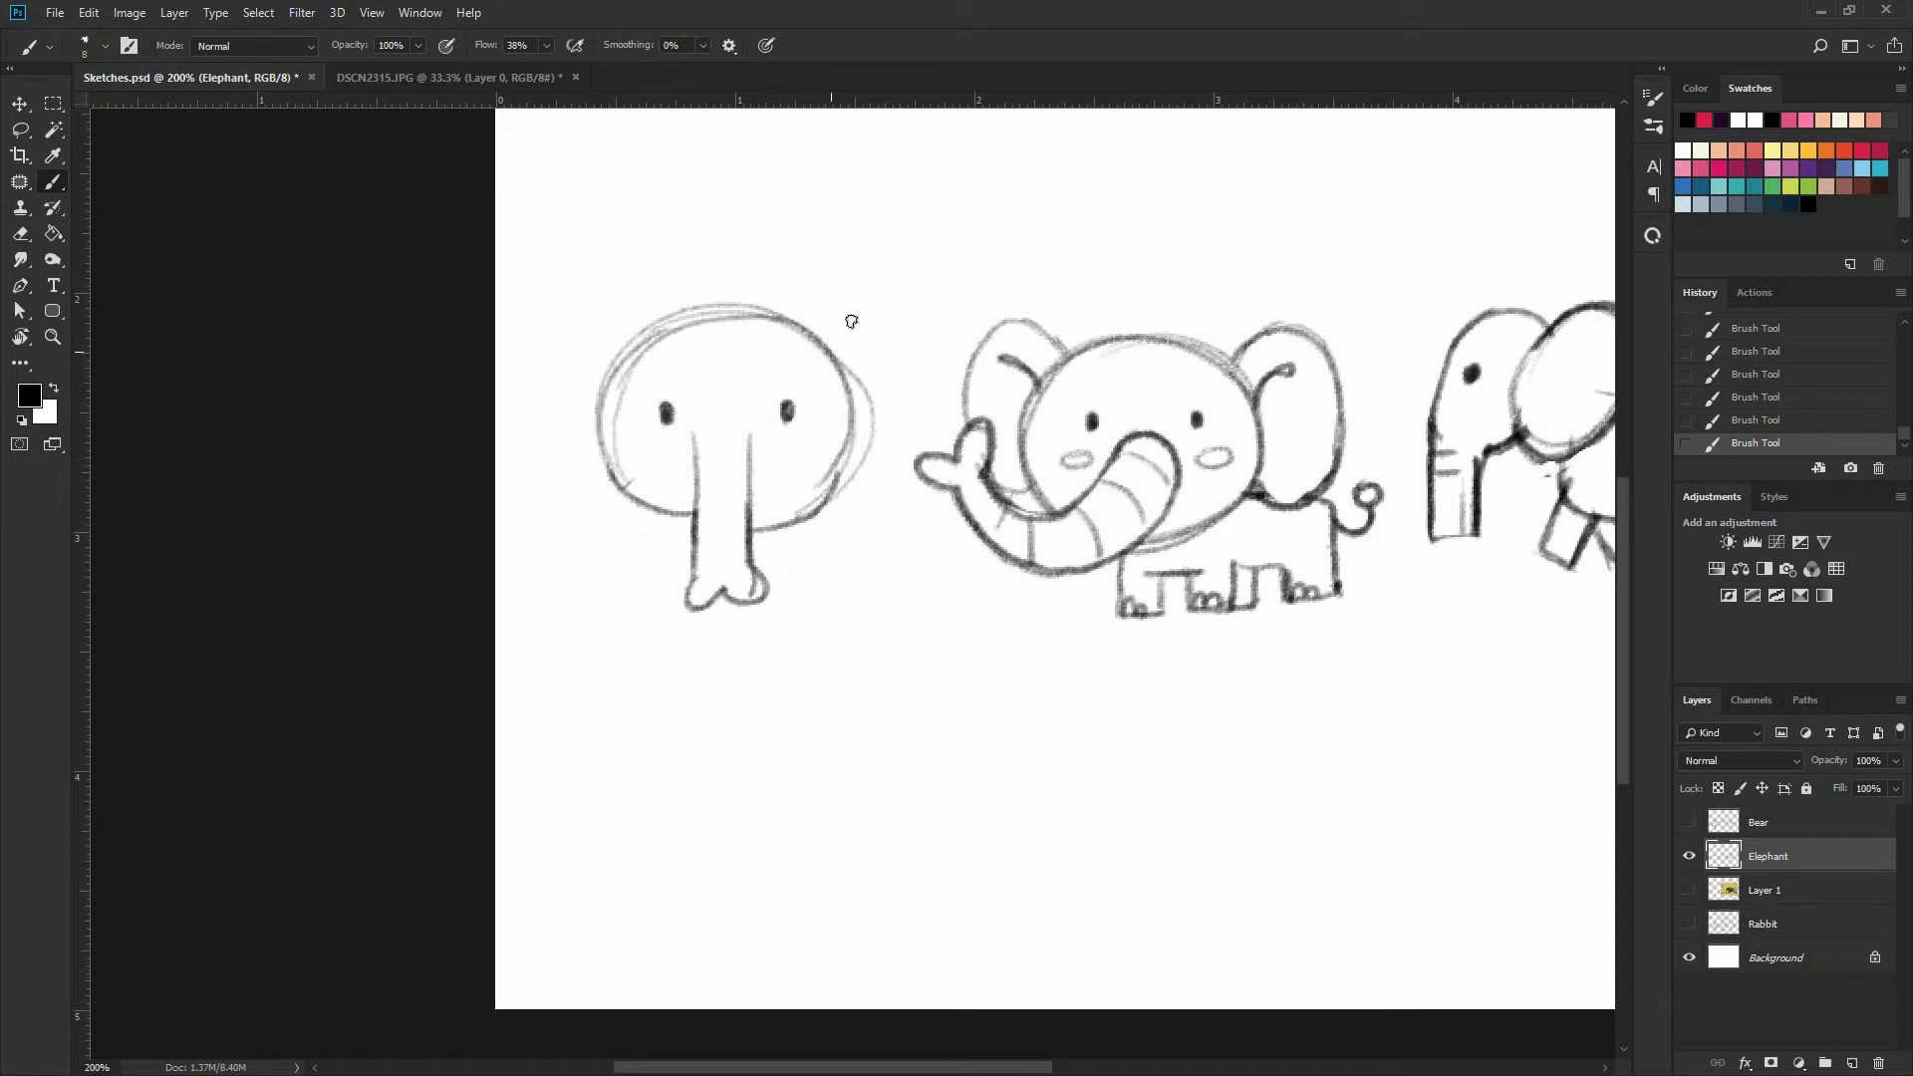
pyautogui.moveTo(837, 337)
pyautogui.mouseDown()
pyautogui.moveTo(902, 428)
pyautogui.moveTo(838, 477)
pyautogui.mouseUp()
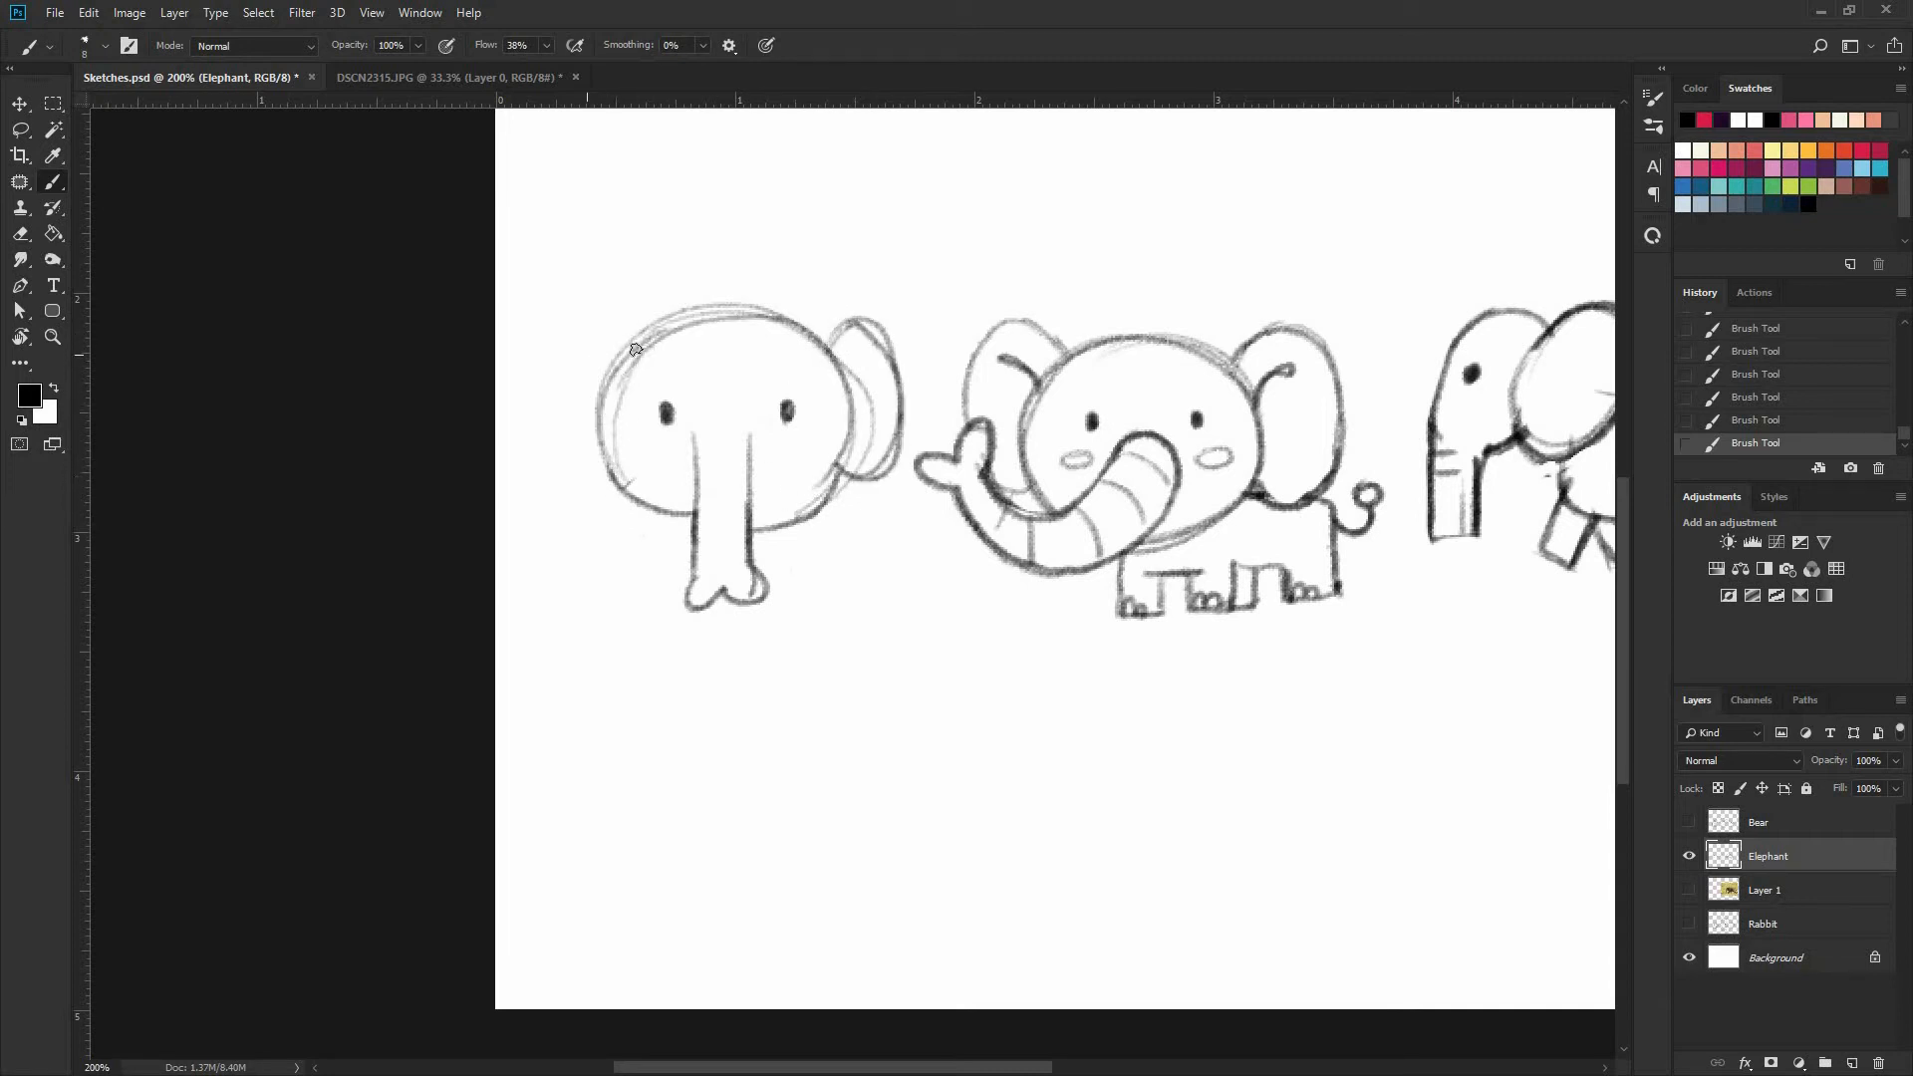
pyautogui.moveTo(623, 317)
pyautogui.mouseDown()
pyautogui.moveTo(648, 349)
pyautogui.moveTo(583, 468)
pyautogui.moveTo(628, 480)
pyautogui.mouseUp()
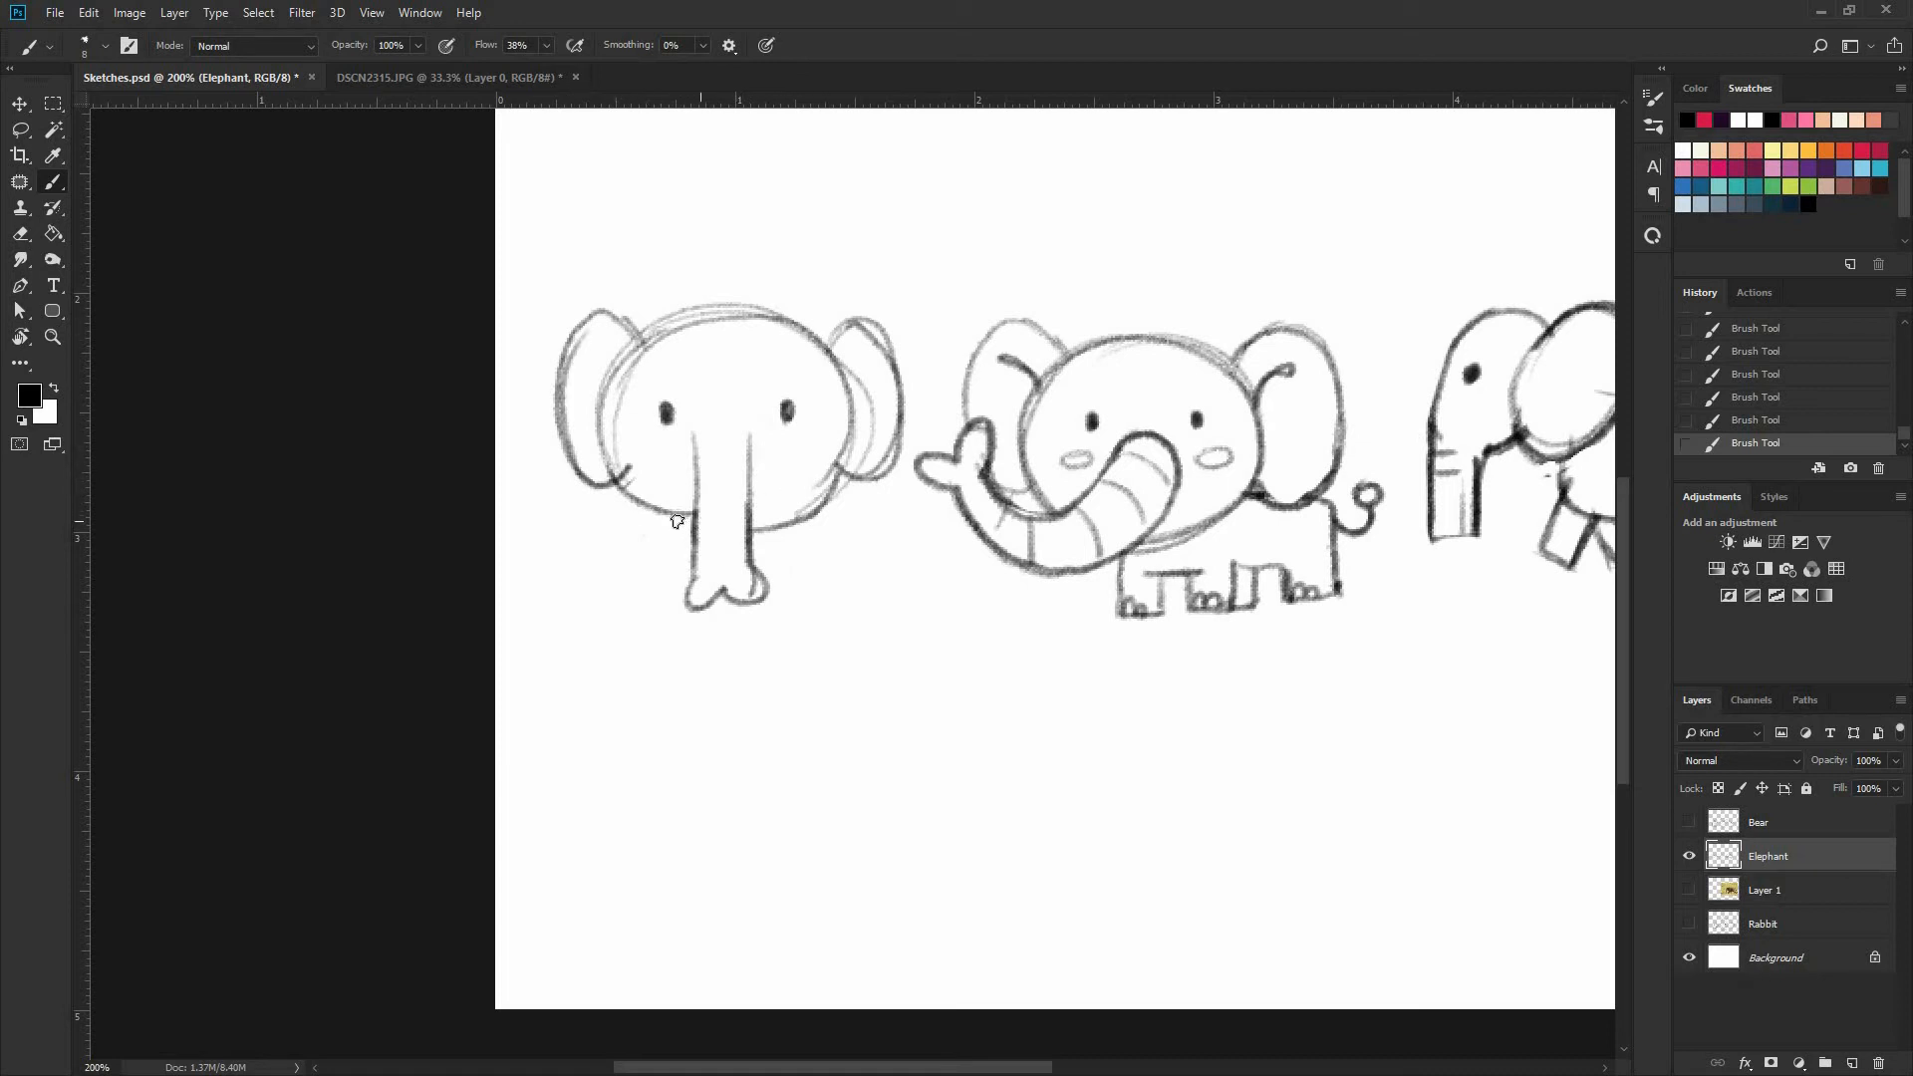
# Clean up the lower edge of the third elephant's head and add horizontal wrinkle lines across its trunk
pyautogui.moveTo(680, 516); pyautogui.dragTo(610, 463)
pyautogui.moveTo(748, 511)
pyautogui.mouseDown()
pyautogui.moveTo(840, 461)
pyautogui.moveTo(837, 399)
pyautogui.mouseUp()
pyautogui.press('e')
pyautogui.moveTo(773, 530); pyautogui.dragTo(841, 496)
pyautogui.press('b')
pyautogui.moveTo(699, 476)
pyautogui.mouseDown()
pyautogui.moveTo(749, 475)
pyautogui.moveTo(757, 535)
pyautogui.mouseUp()
pyautogui.moveTo(723, 560); pyautogui.dragTo(781, 554)
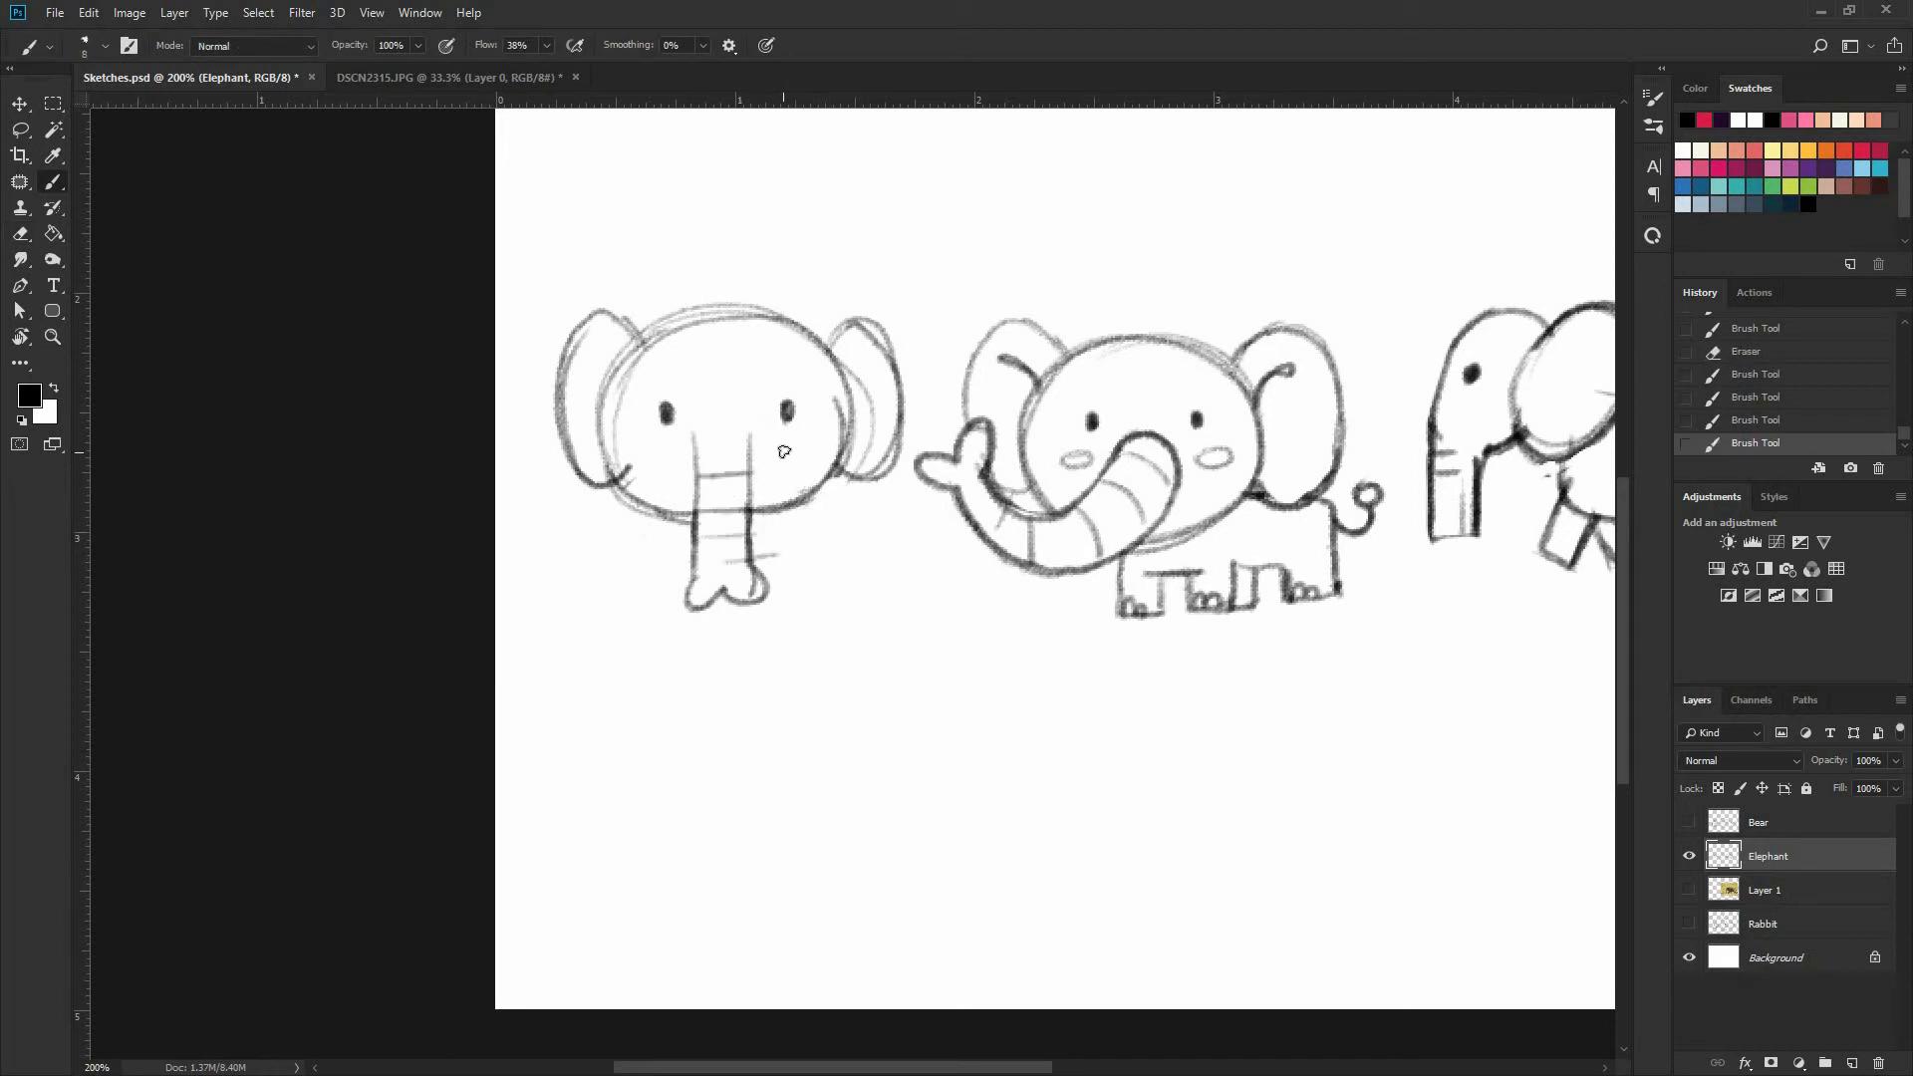
# Add a small oval cheek beneath each eye of the third elephant
pyautogui.moveTo(784, 452); pyautogui.dragTo(792, 449)
pyautogui.moveTo(638, 453); pyautogui.dragTo(663, 445)
pyautogui.hotkey('ctrl', 'z')
pyautogui.moveTo(791, 461); pyautogui.dragTo(777, 459)
# Draw a small rounded standing body under the third head, with two blocky legs, short arms and a tufted tail
pyautogui.moveTo(695, 572); pyautogui.dragTo(652, 524)
pyautogui.moveTo(664, 519)
pyautogui.mouseDown()
pyautogui.moveTo(655, 573)
pyautogui.moveTo(805, 593)
pyautogui.moveTo(667, 514)
pyautogui.moveTo(729, 646)
pyautogui.moveTo(828, 604)
pyautogui.mouseUp()
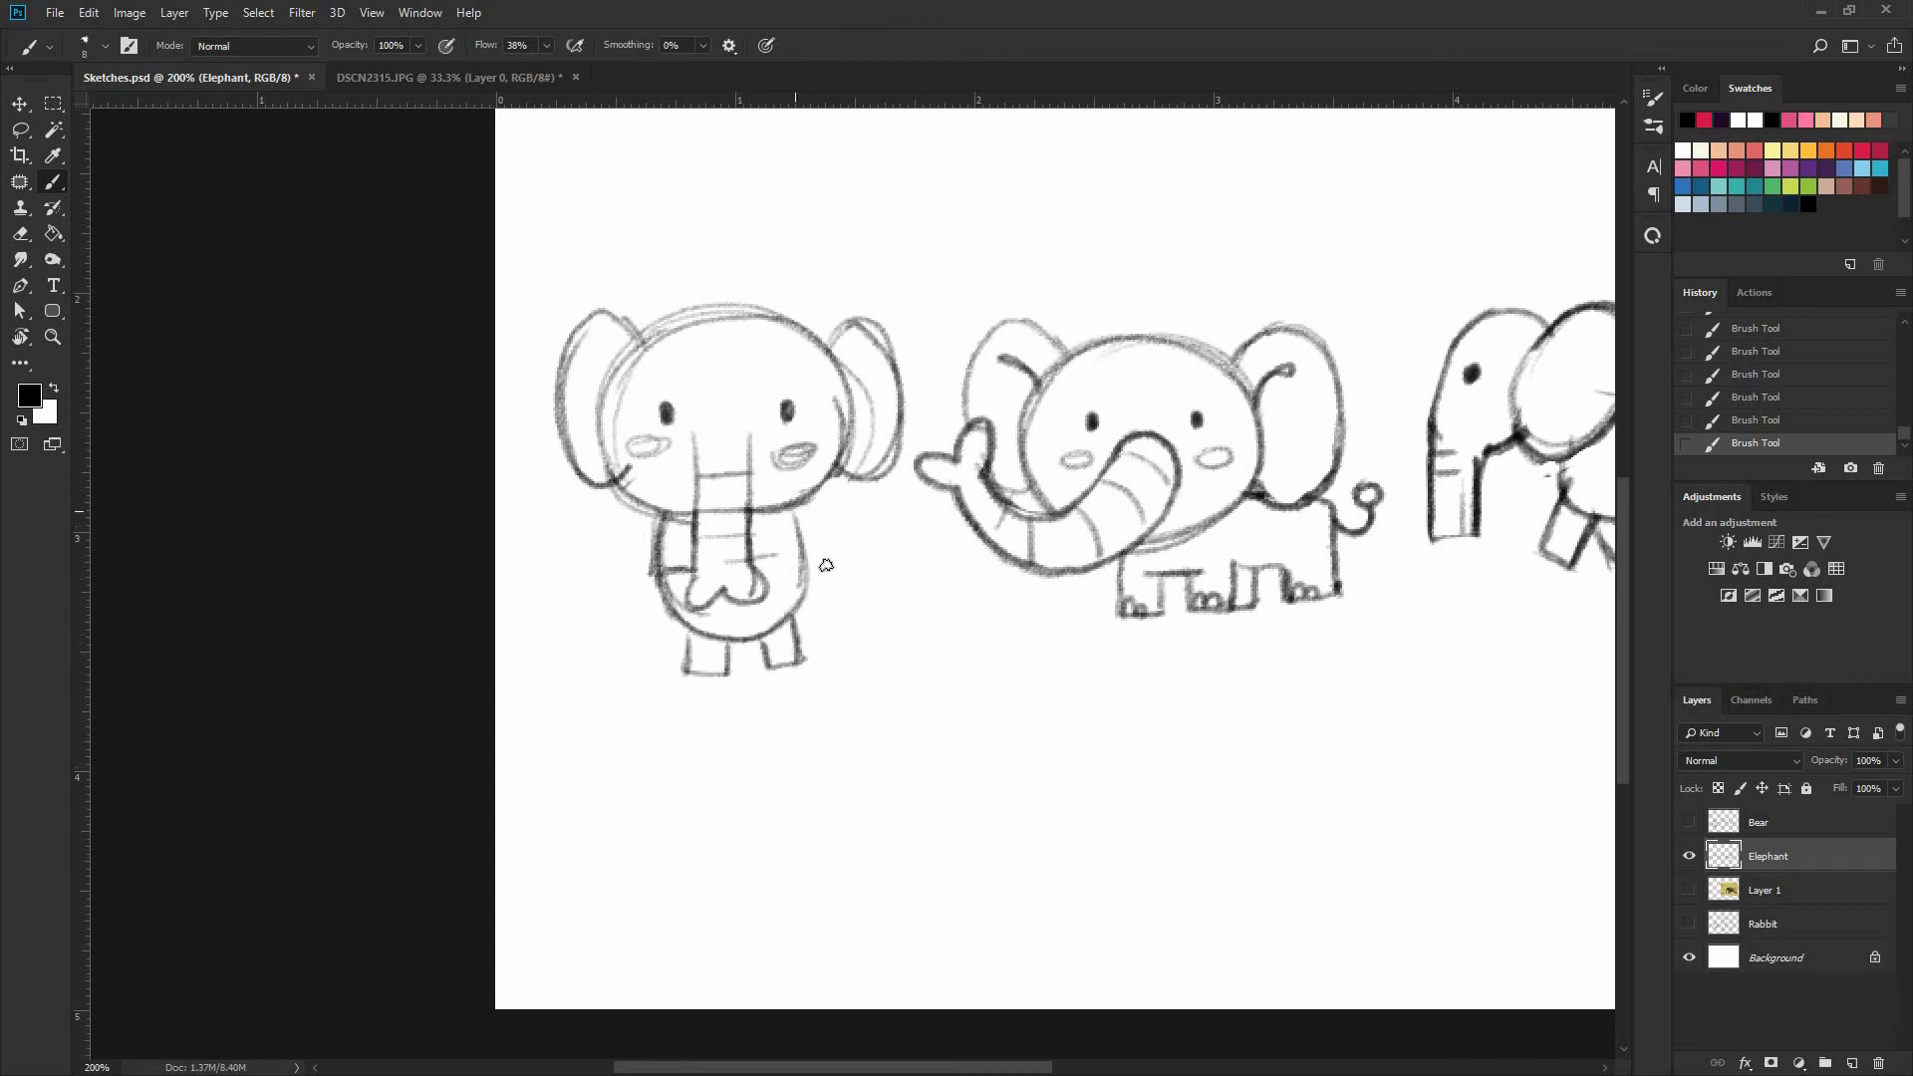
pyautogui.moveTo(800, 518)
pyautogui.mouseDown()
pyautogui.moveTo(845, 554)
pyautogui.moveTo(807, 578)
pyautogui.mouseUp()
pyautogui.moveTo(656, 515); pyautogui.dragTo(634, 586)
pyautogui.moveTo(826, 524)
pyautogui.mouseDown()
pyautogui.moveTo(801, 604)
pyautogui.moveTo(859, 596)
pyautogui.mouseUp()
pyautogui.moveTo(870, 579); pyautogui.dragTo(861, 588)
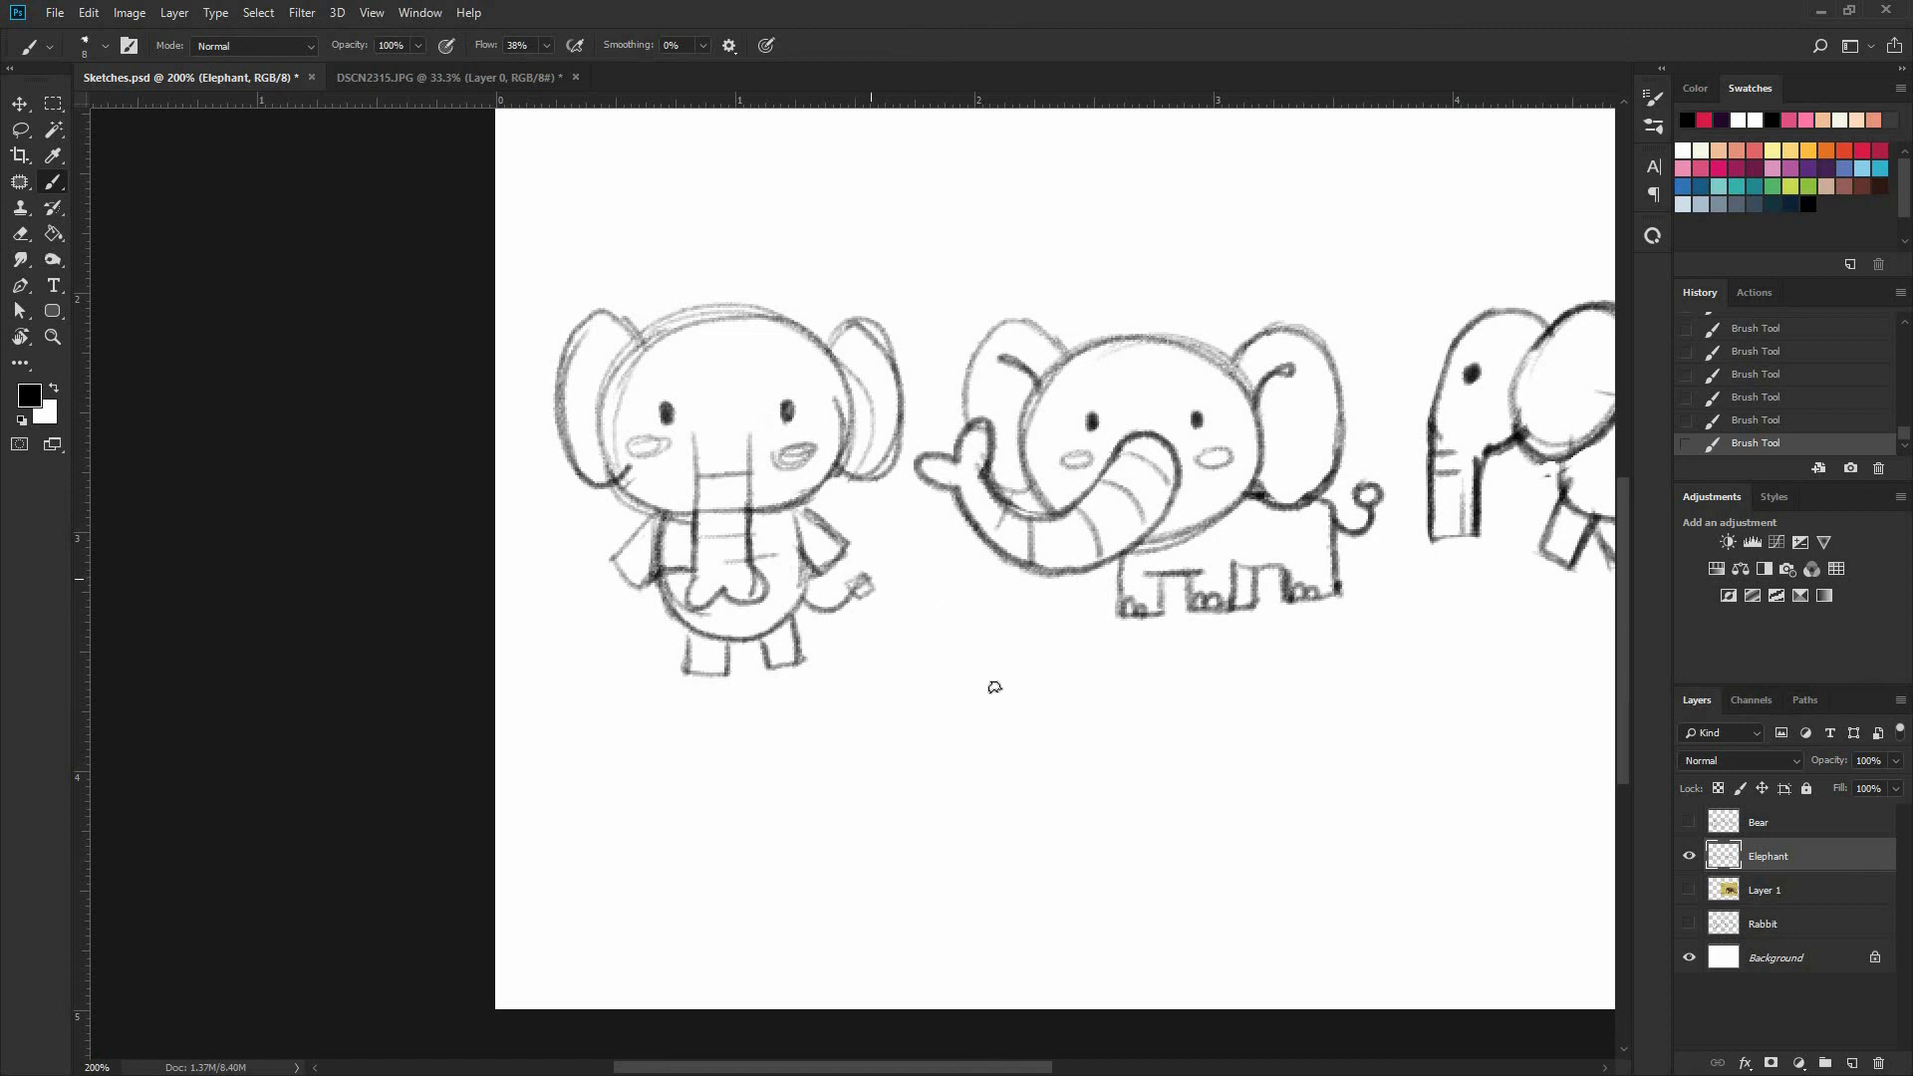
# Enlarge the third elephant's eyes and draw a small arrow pointing down at the middle elephant's head
pyautogui.moveTo(666, 409); pyautogui.dragTo(540, 538)
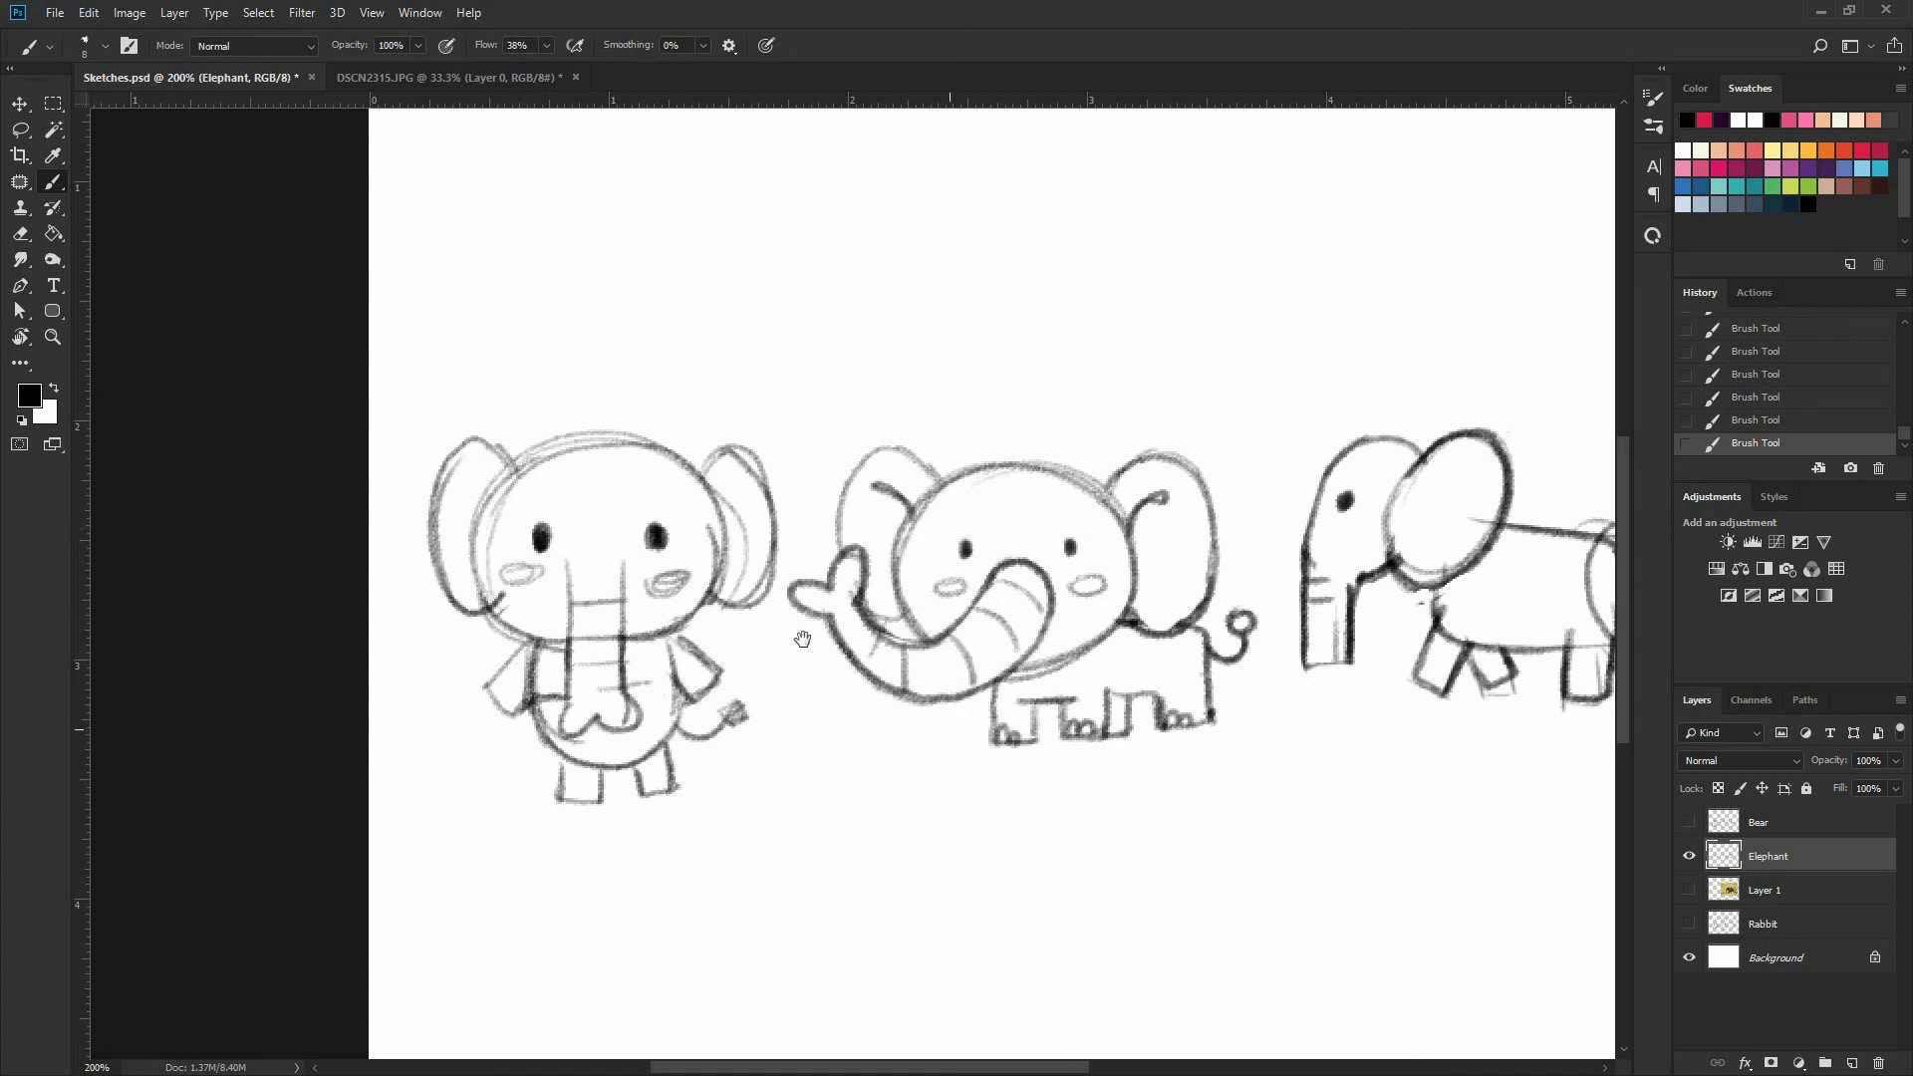
pyautogui.moveTo(1022, 572); pyautogui.dragTo(1007, 421)
pyautogui.moveTo(1018, 282); pyautogui.dragTo(966, 438)
pyautogui.moveTo(921, 331)
pyautogui.mouseDown()
pyautogui.moveTo(964, 430)
pyautogui.moveTo(975, 410)
pyautogui.mouseUp()
# Move the Elephant layer's sketches horizontally toward the center of the canvas
pyautogui.hotkey('ctrl', '-')
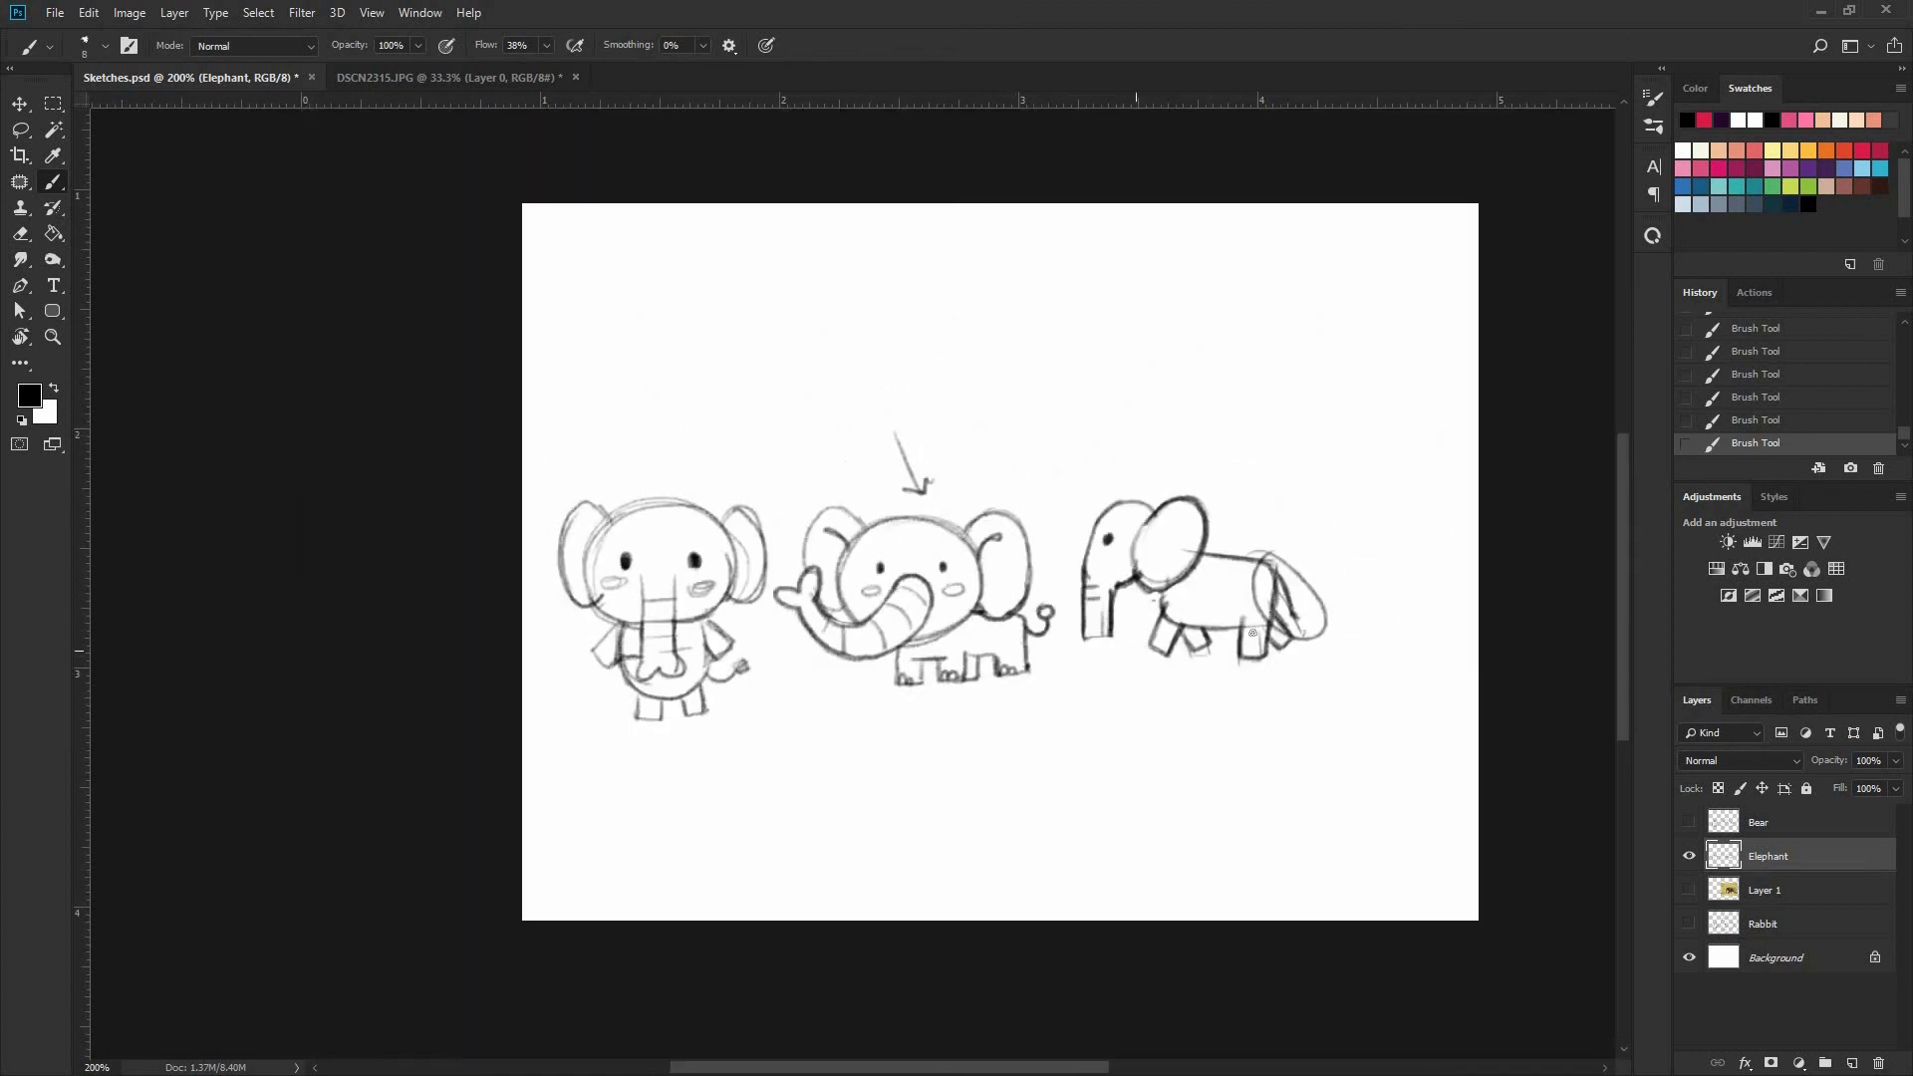
pyautogui.press('v')
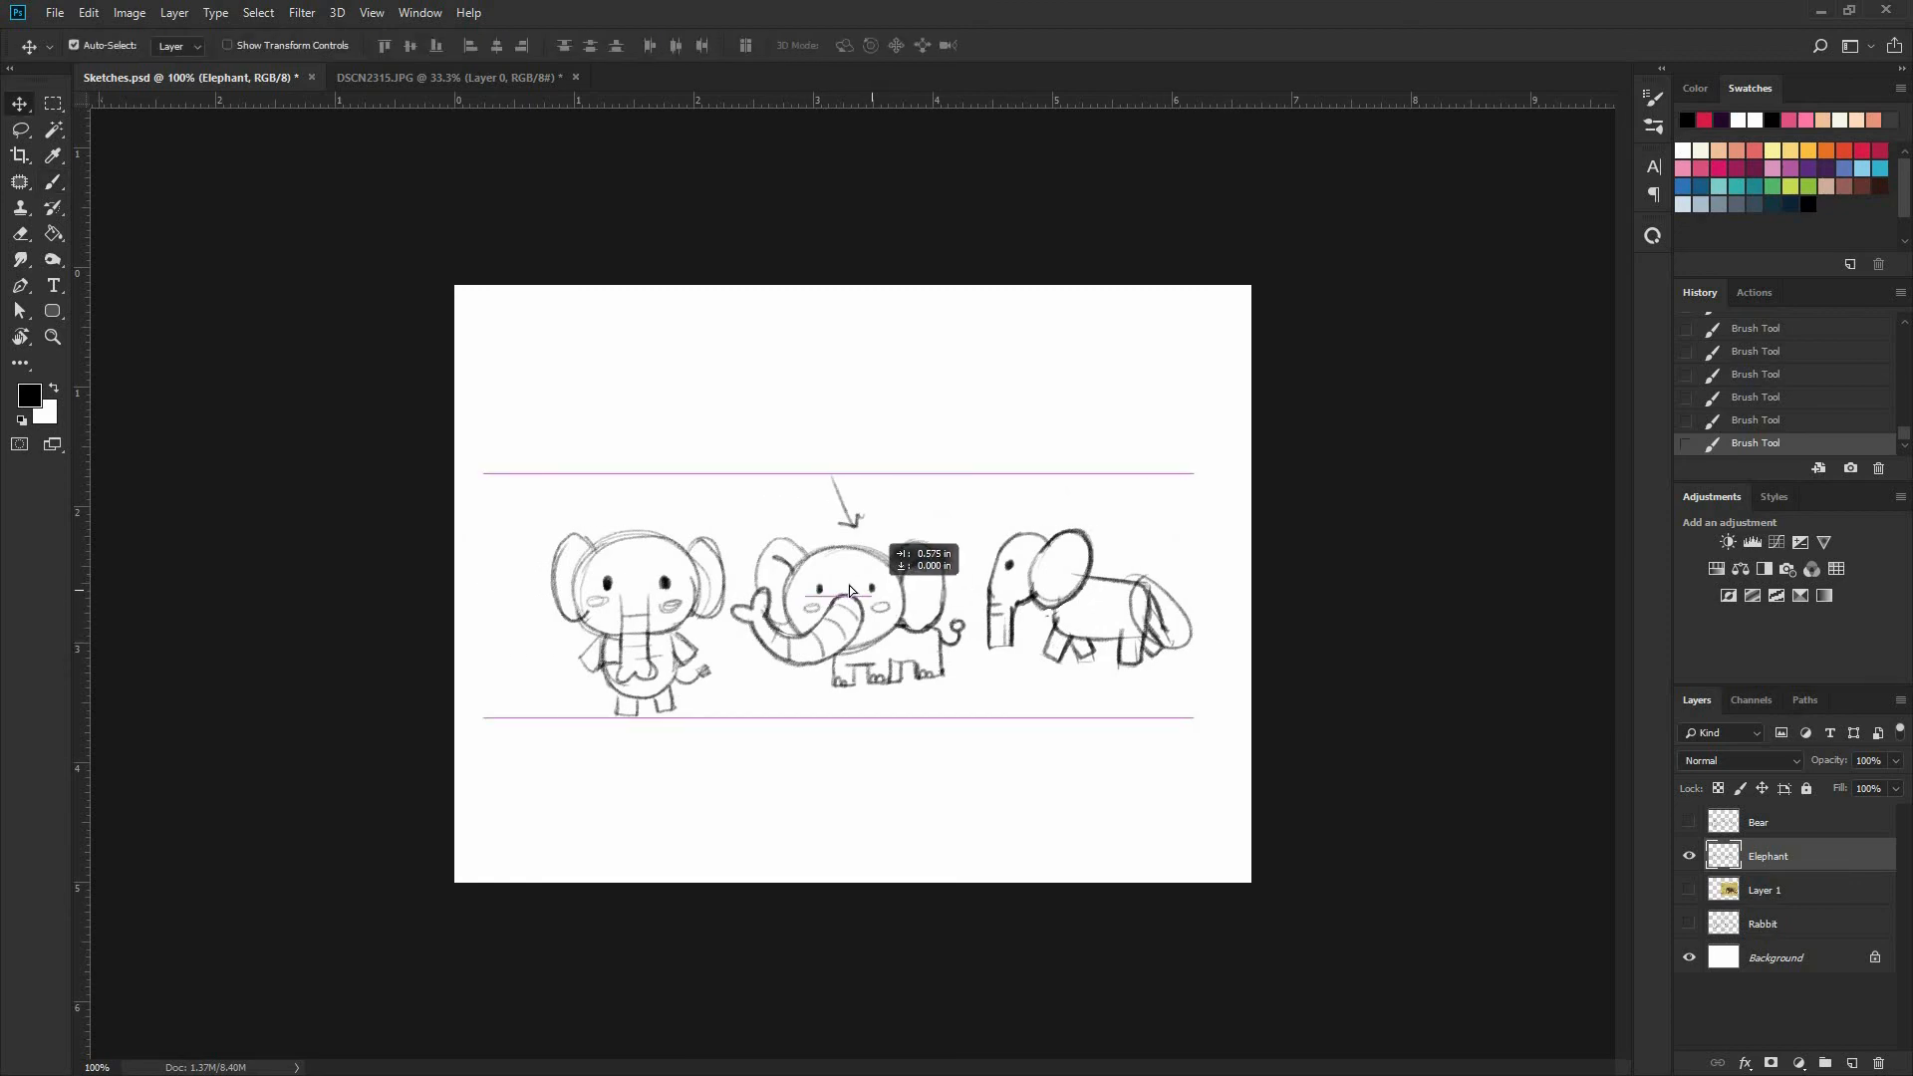